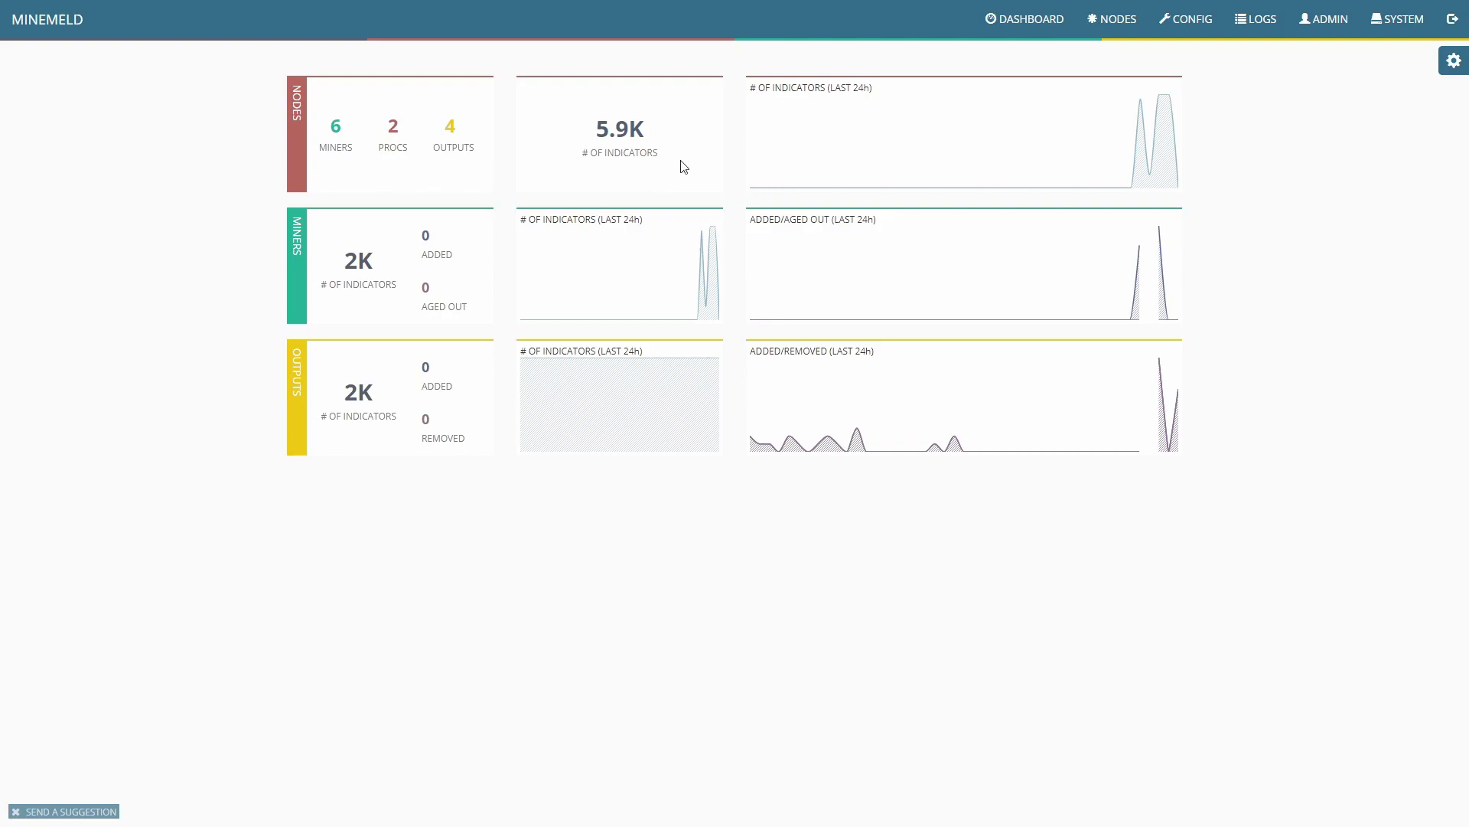
Step: From the NODES list, open Talos_New and follow its minemeldlocal.Talos-new prototype link
{"action": "mouse_move", "coordinate": [702, 237]}
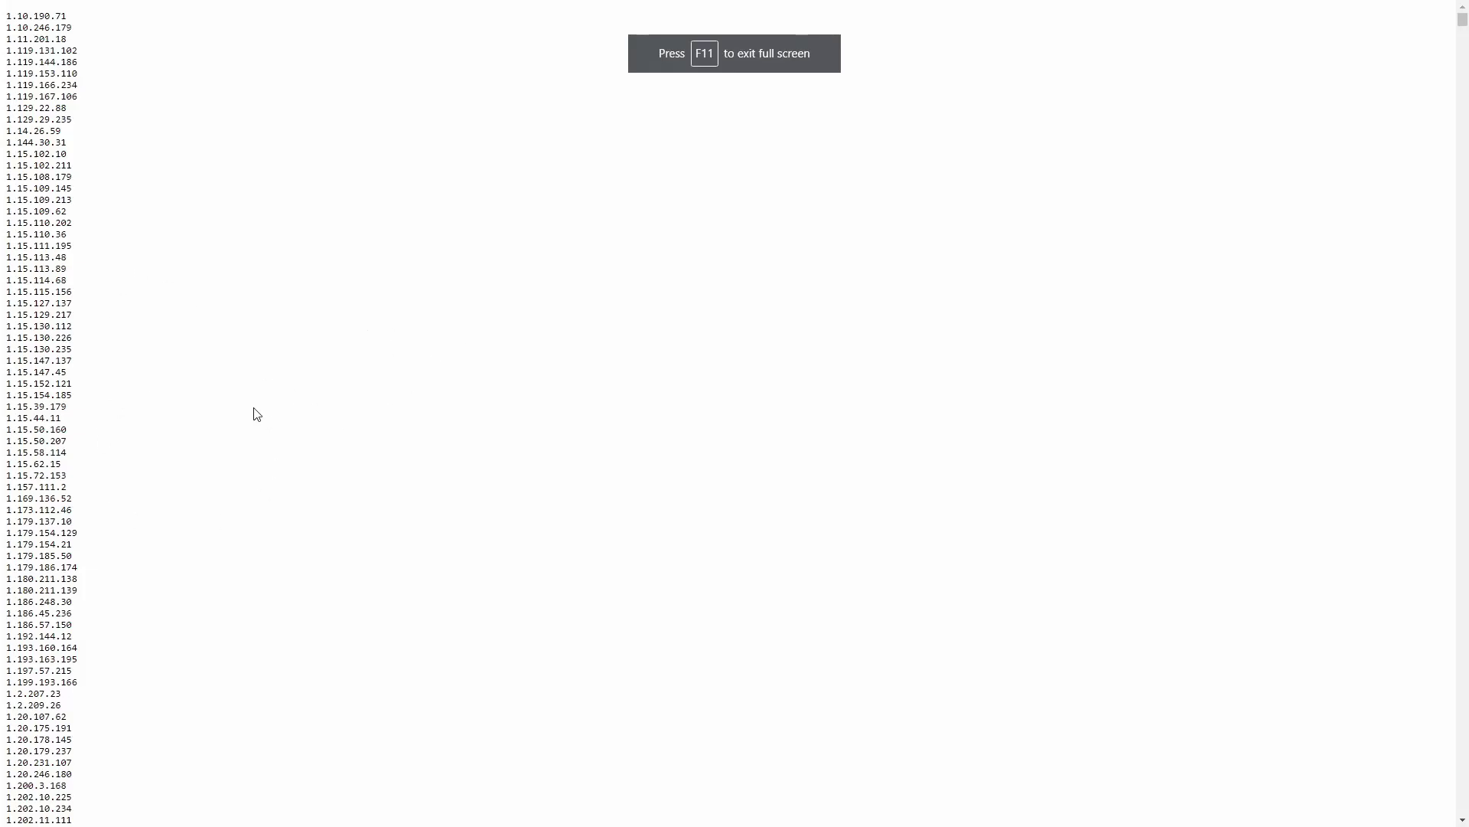
{"action": "scroll", "coordinate": [578, 492], "scroll_direction": "down", "scroll_amount": 10}
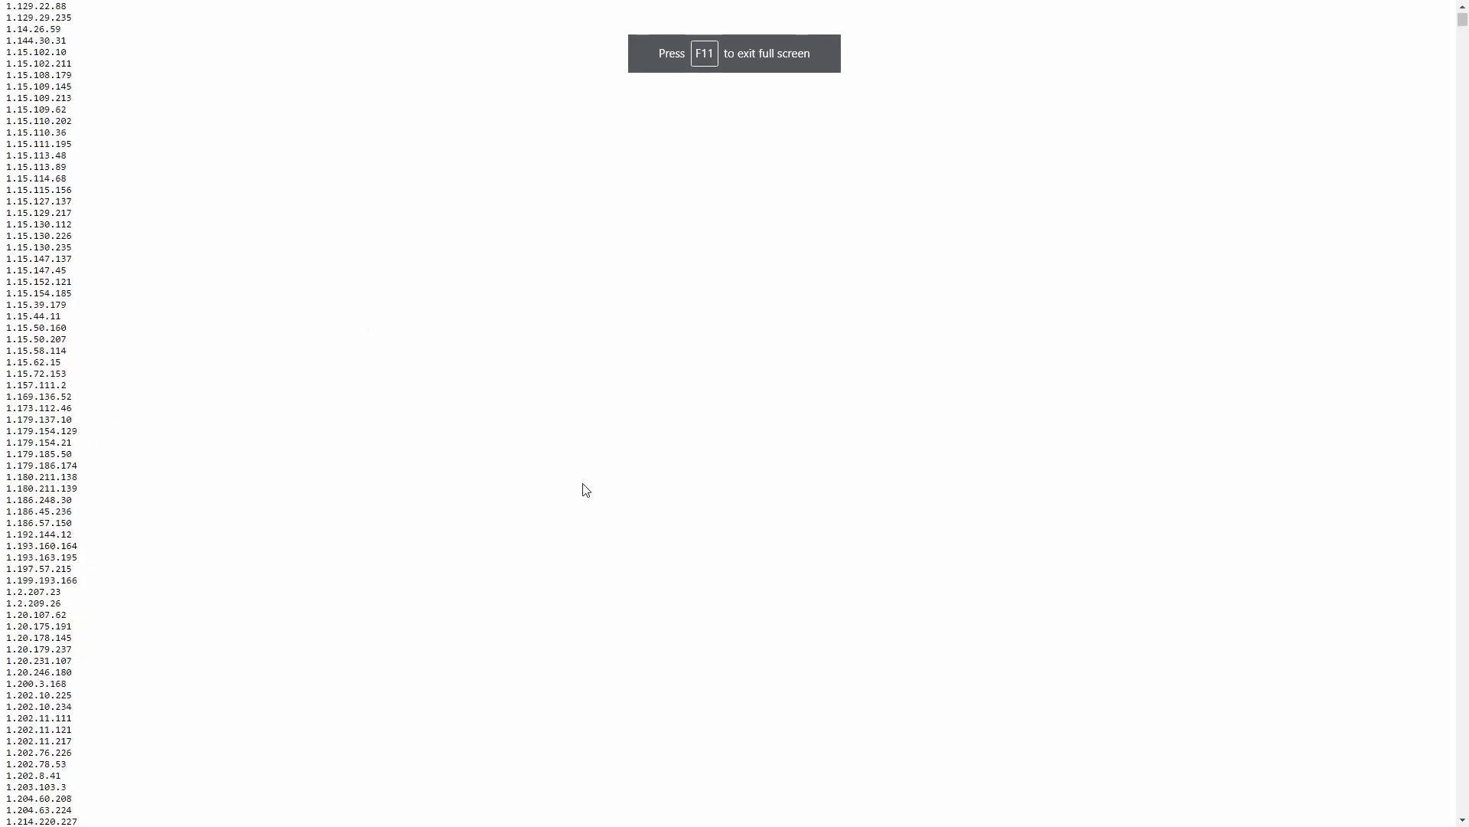
{"action": "scroll", "coordinate": [573, 496], "scroll_direction": "down", "scroll_amount": 20}
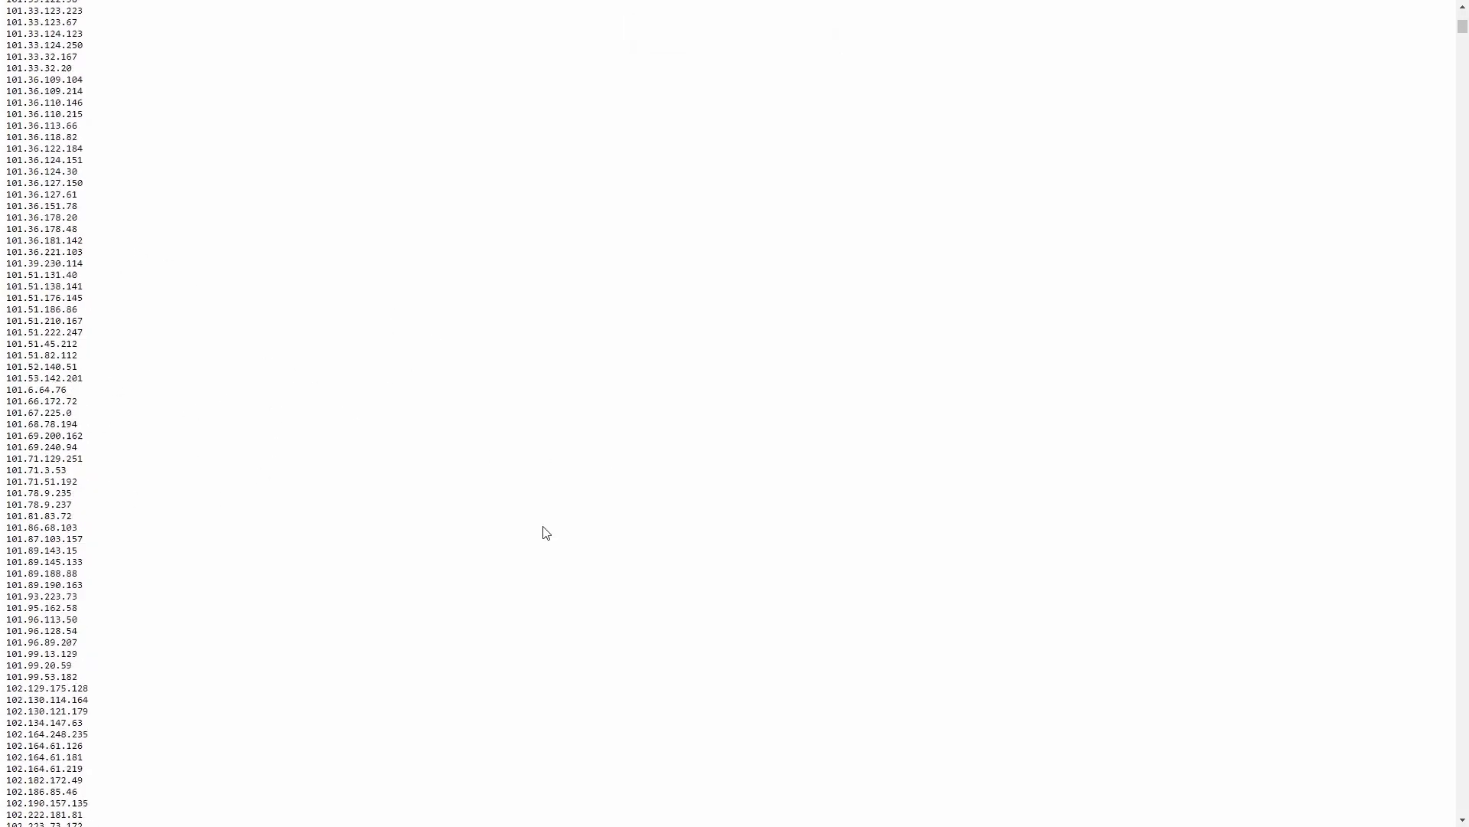
{"action": "scroll", "coordinate": [528, 566], "scroll_direction": "down", "scroll_amount": 20}
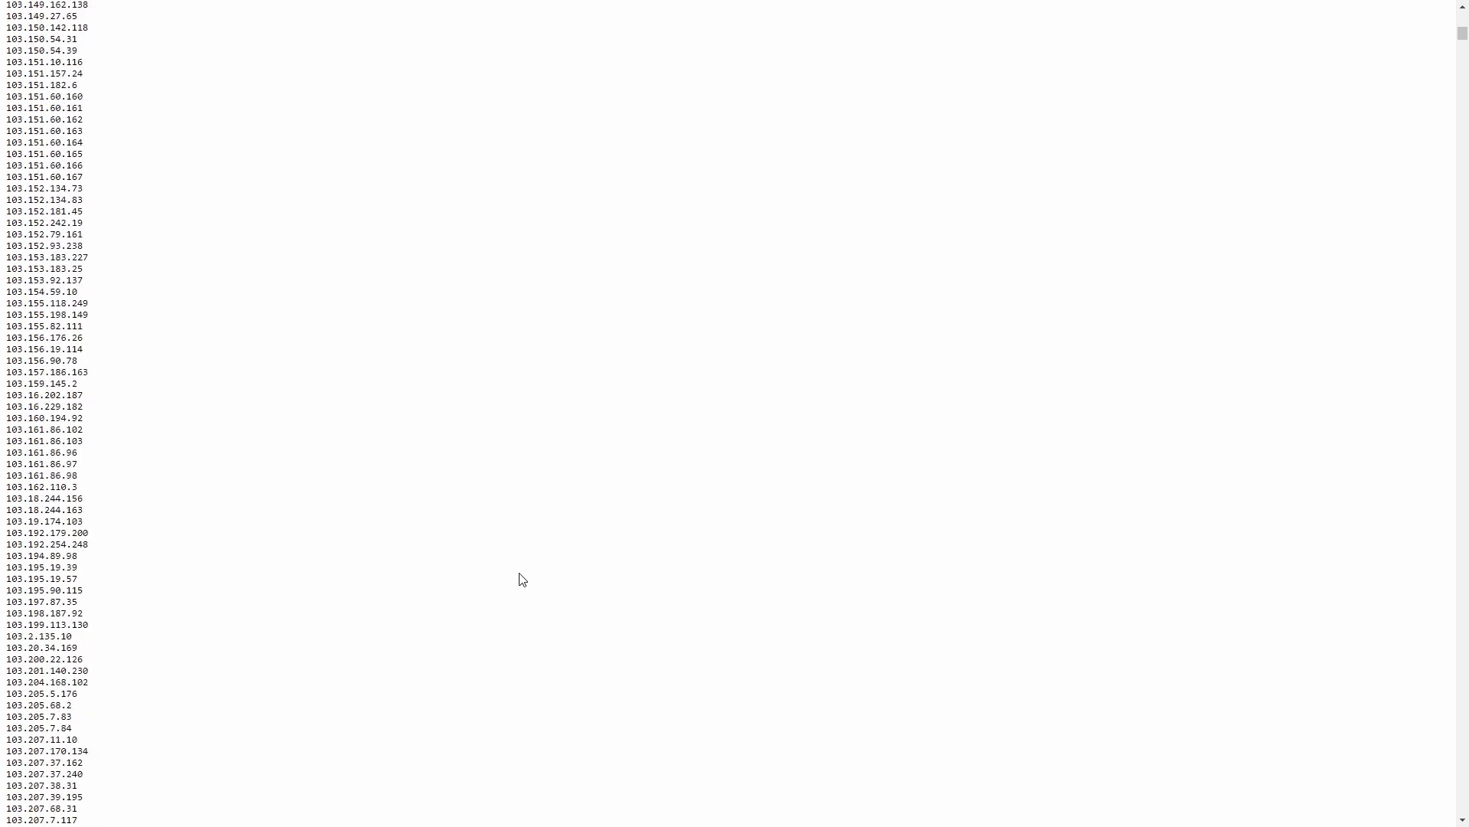
{"action": "scroll", "coordinate": [528, 597], "scroll_direction": "up", "scroll_amount": 20}
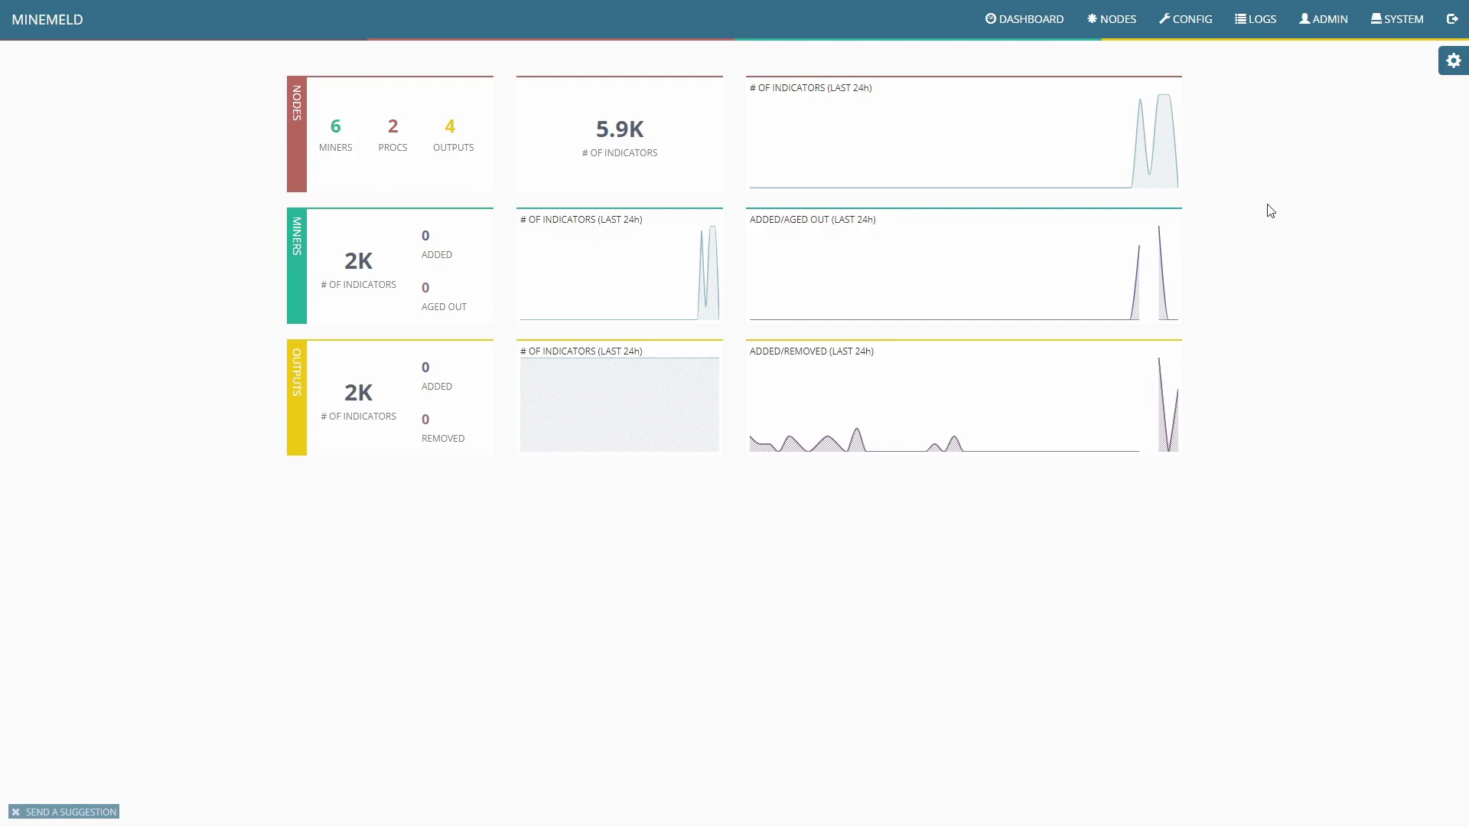
{"action": "left_click", "coordinate": [1128, 27]}
{"action": "scroll", "coordinate": [1237, 344], "scroll_direction": "down", "scroll_amount": 1}
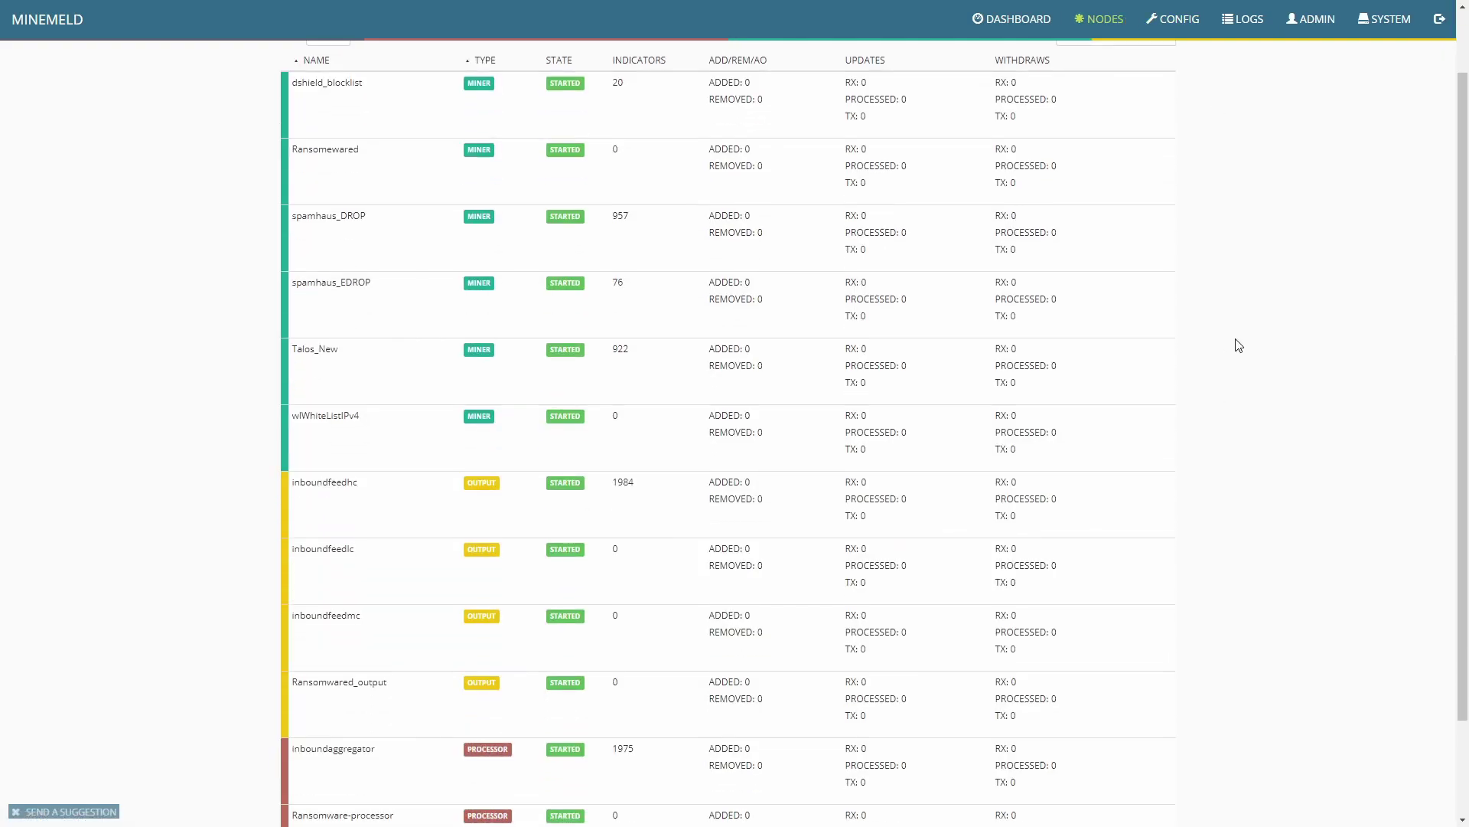
{"action": "left_click", "coordinate": [1148, 381]}
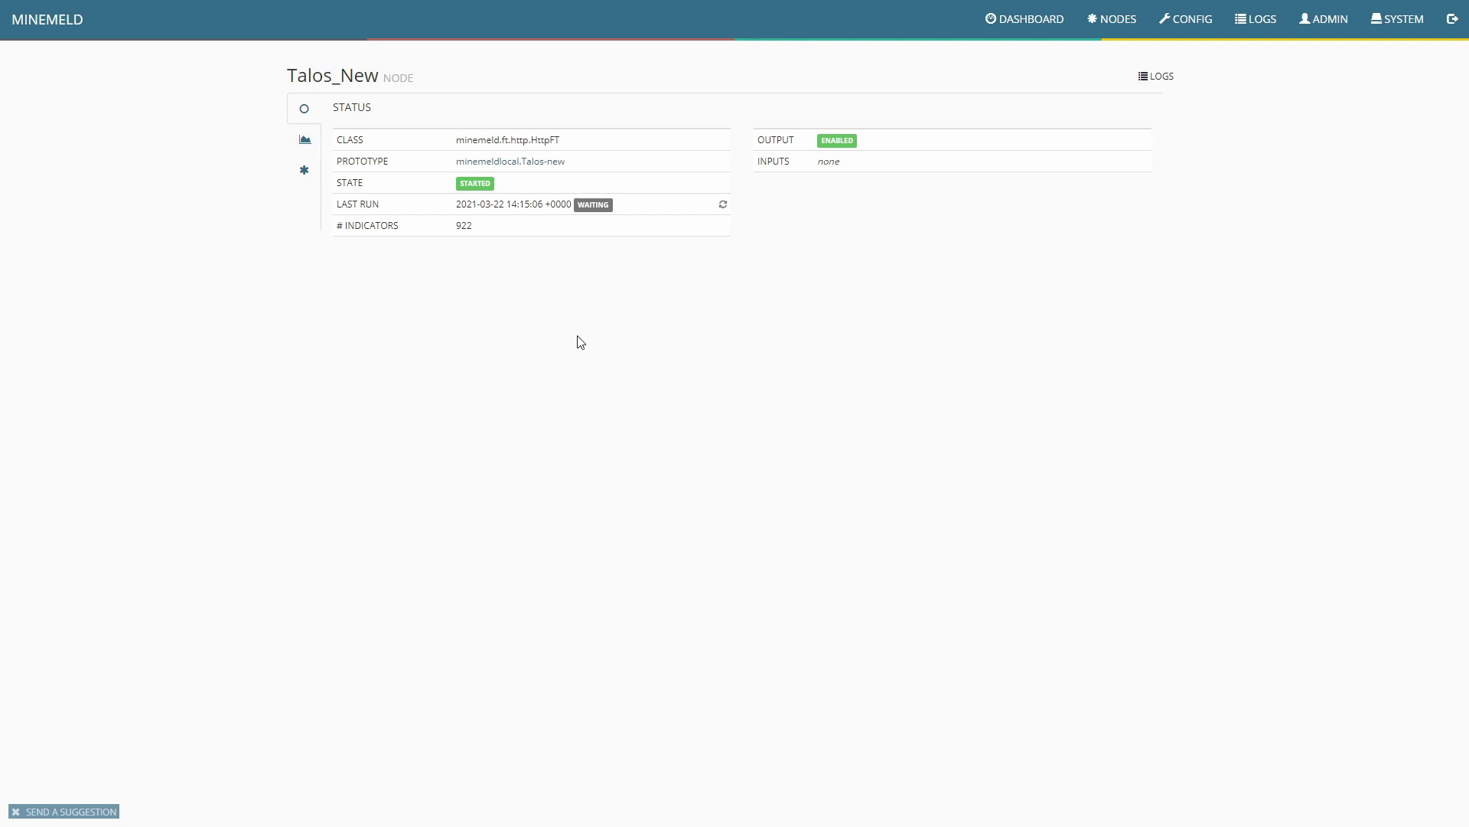
{"action": "left_click", "coordinate": [513, 162]}
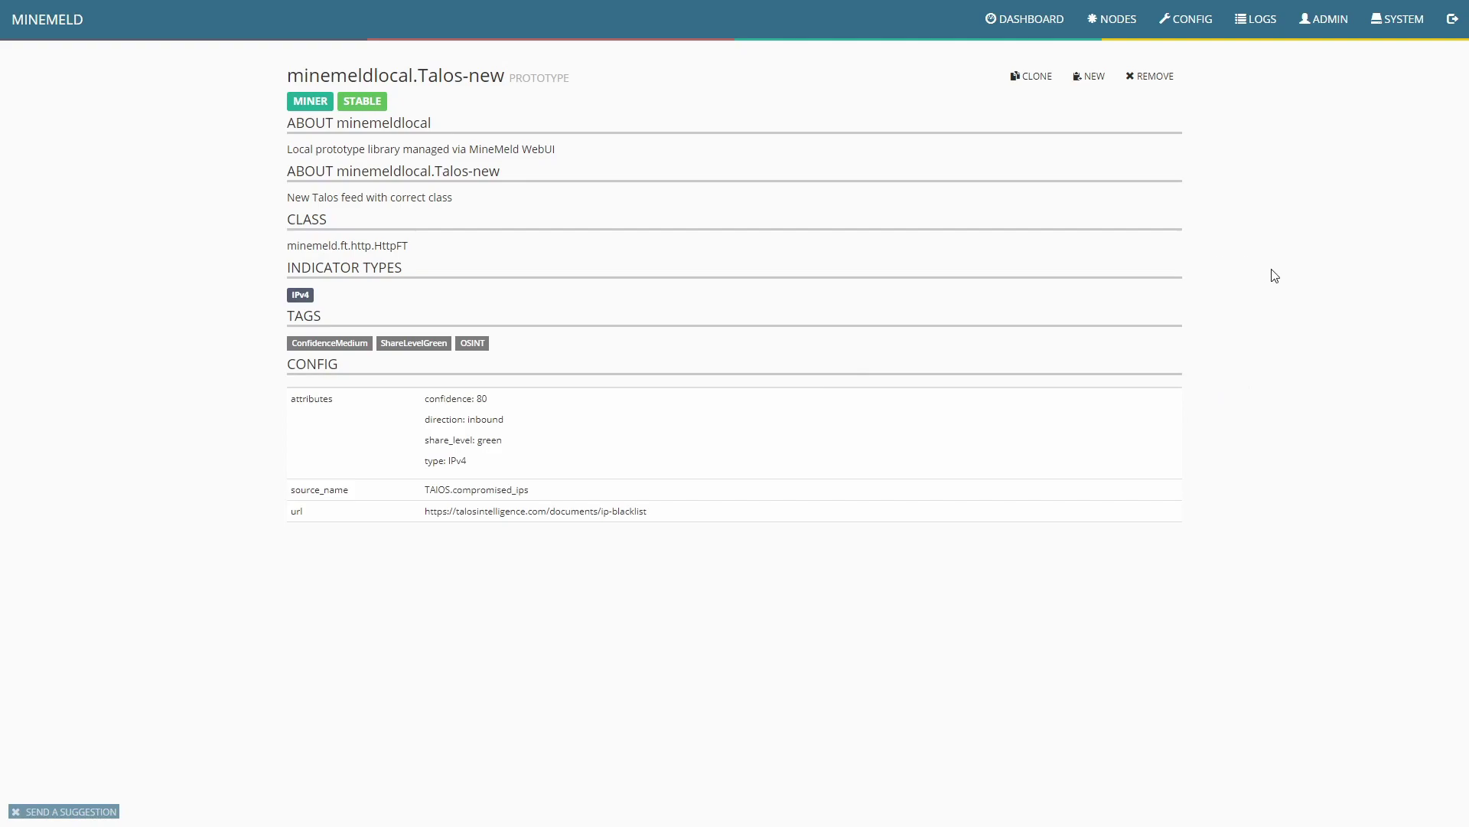
Step: Create a new prototype Blocklist-de-list, described 'Blocklist-de Malware etc', with the OSINT tag removed
{"action": "left_click", "coordinate": [1095, 77]}
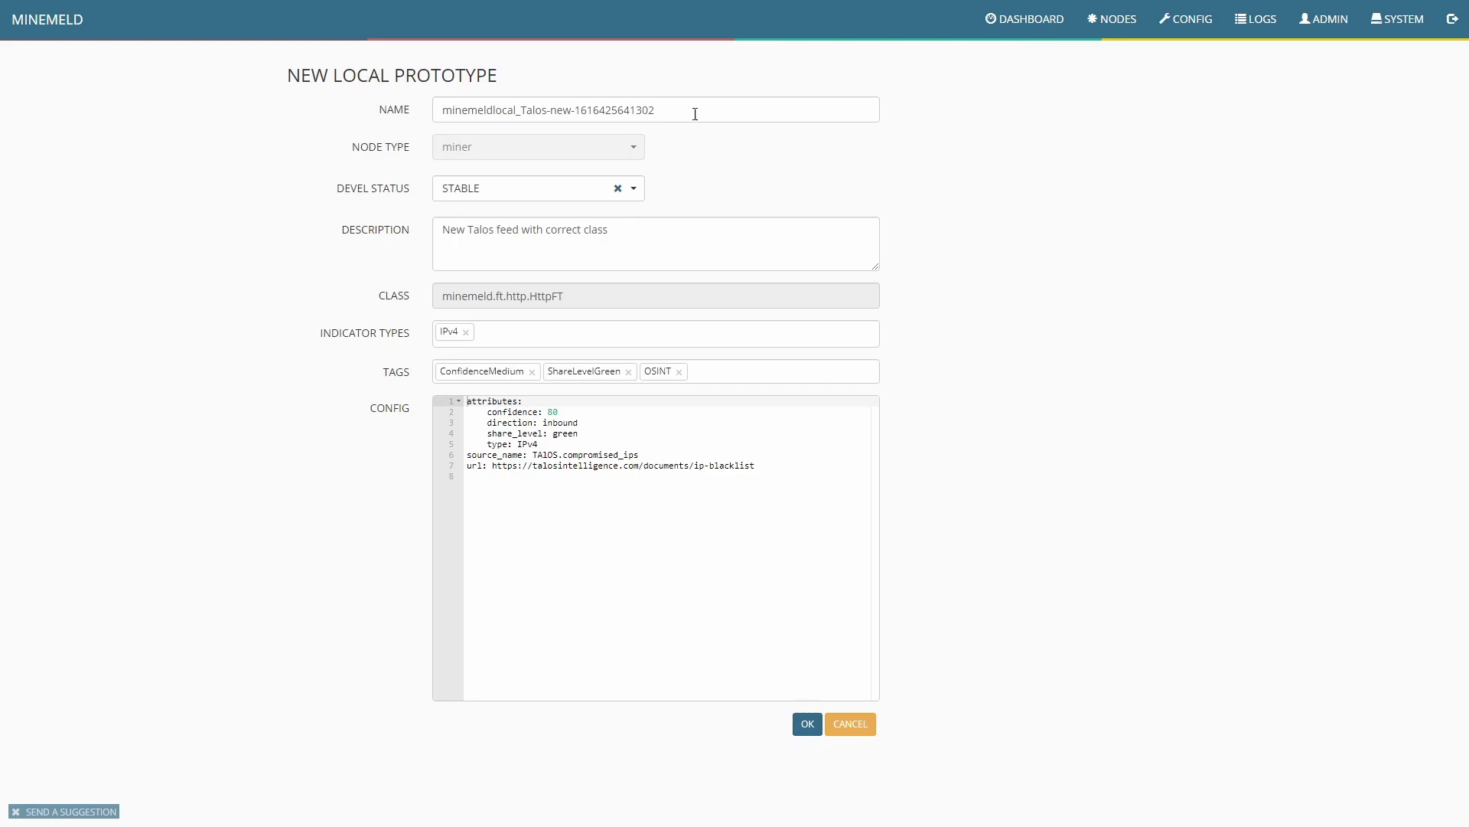
{"action": "left_click_drag", "start_coordinate": [691, 108], "coordinate": [301, 105]}
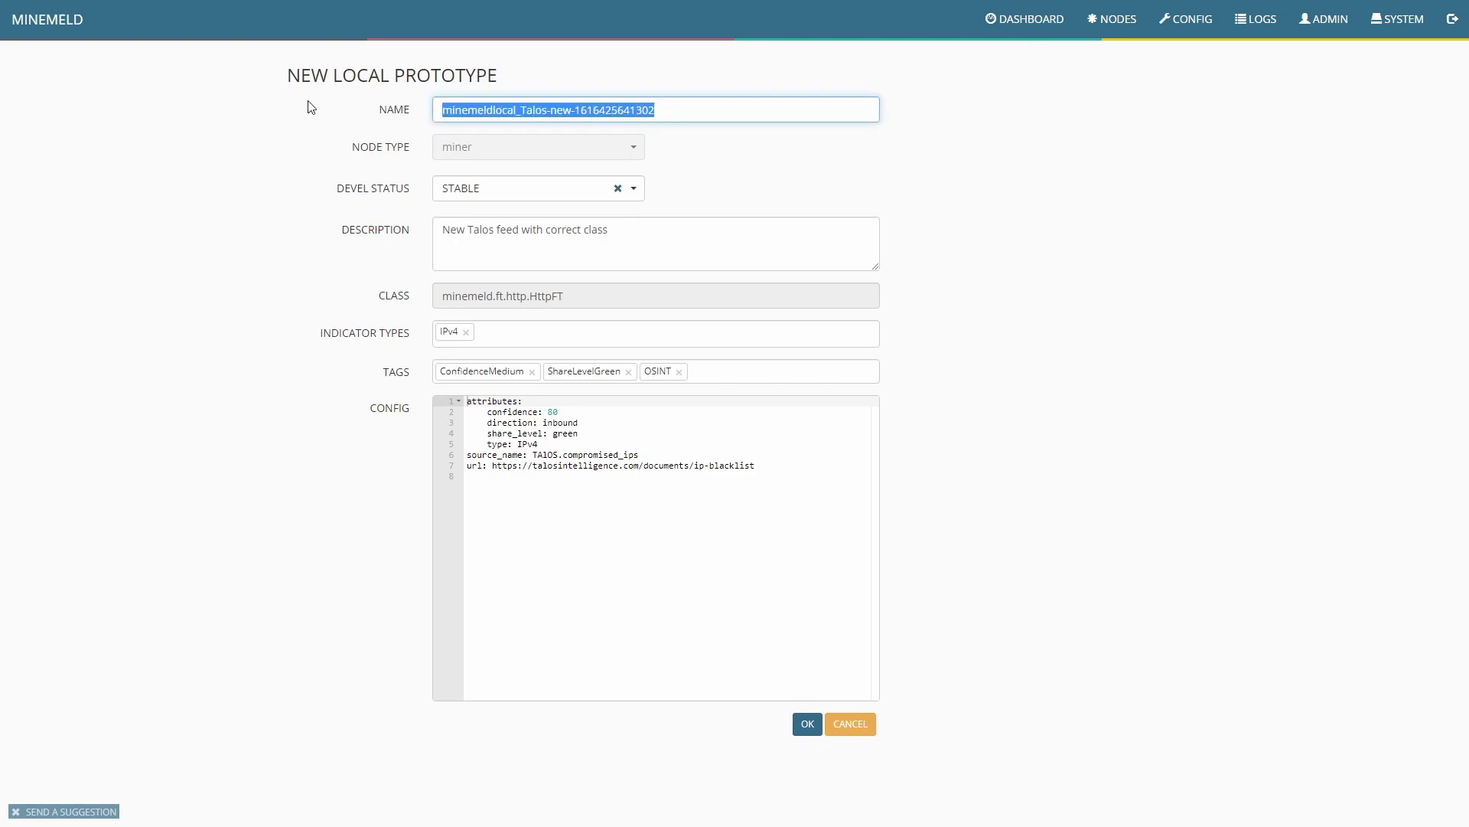
{"action": "type", "text": "Bl"}
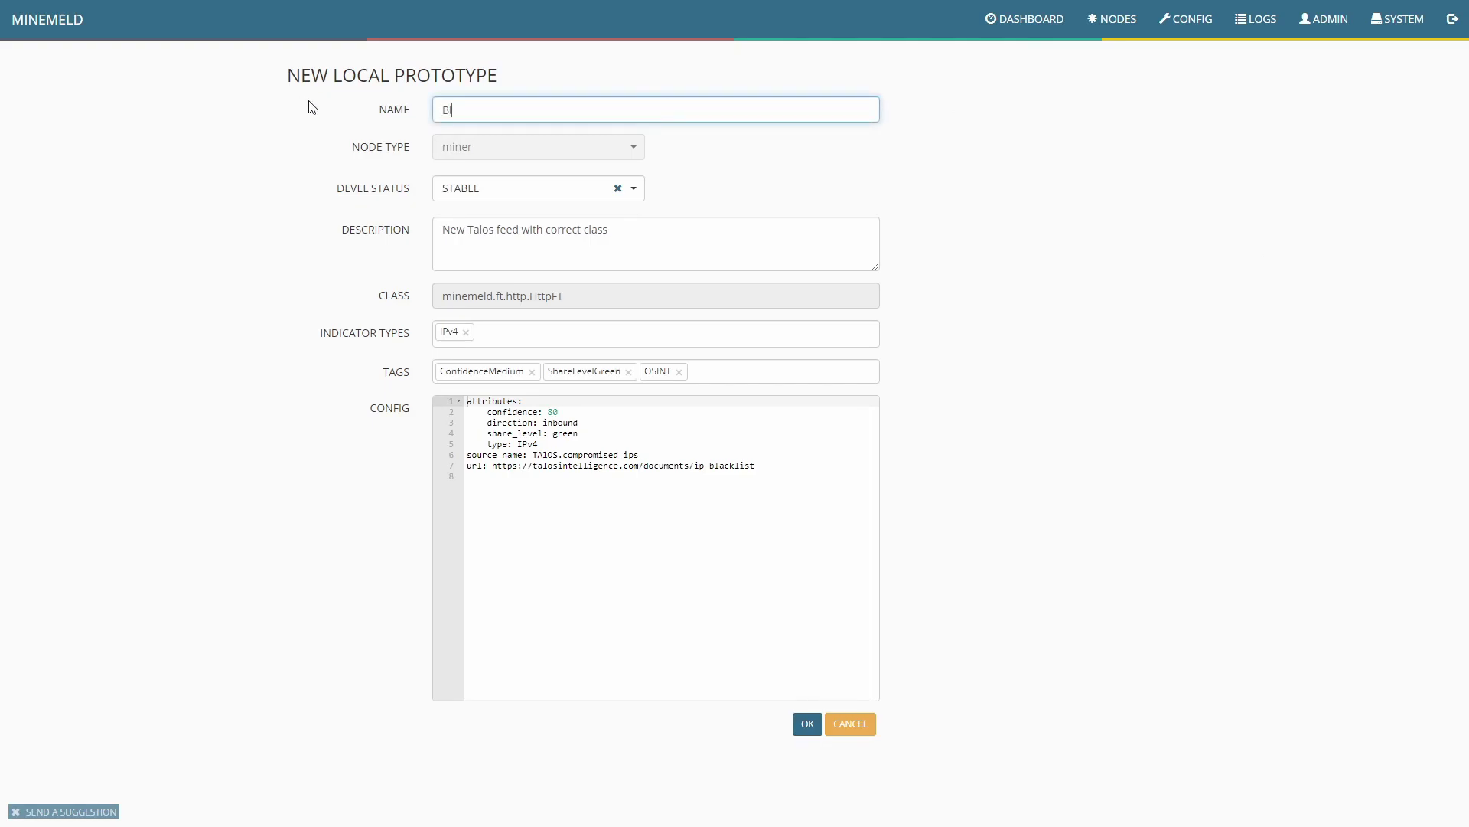
{"action": "type", "text": "ocklist-de-list"}
{"action": "key", "text": "Tab"}
{"action": "key", "text": "Tab"}
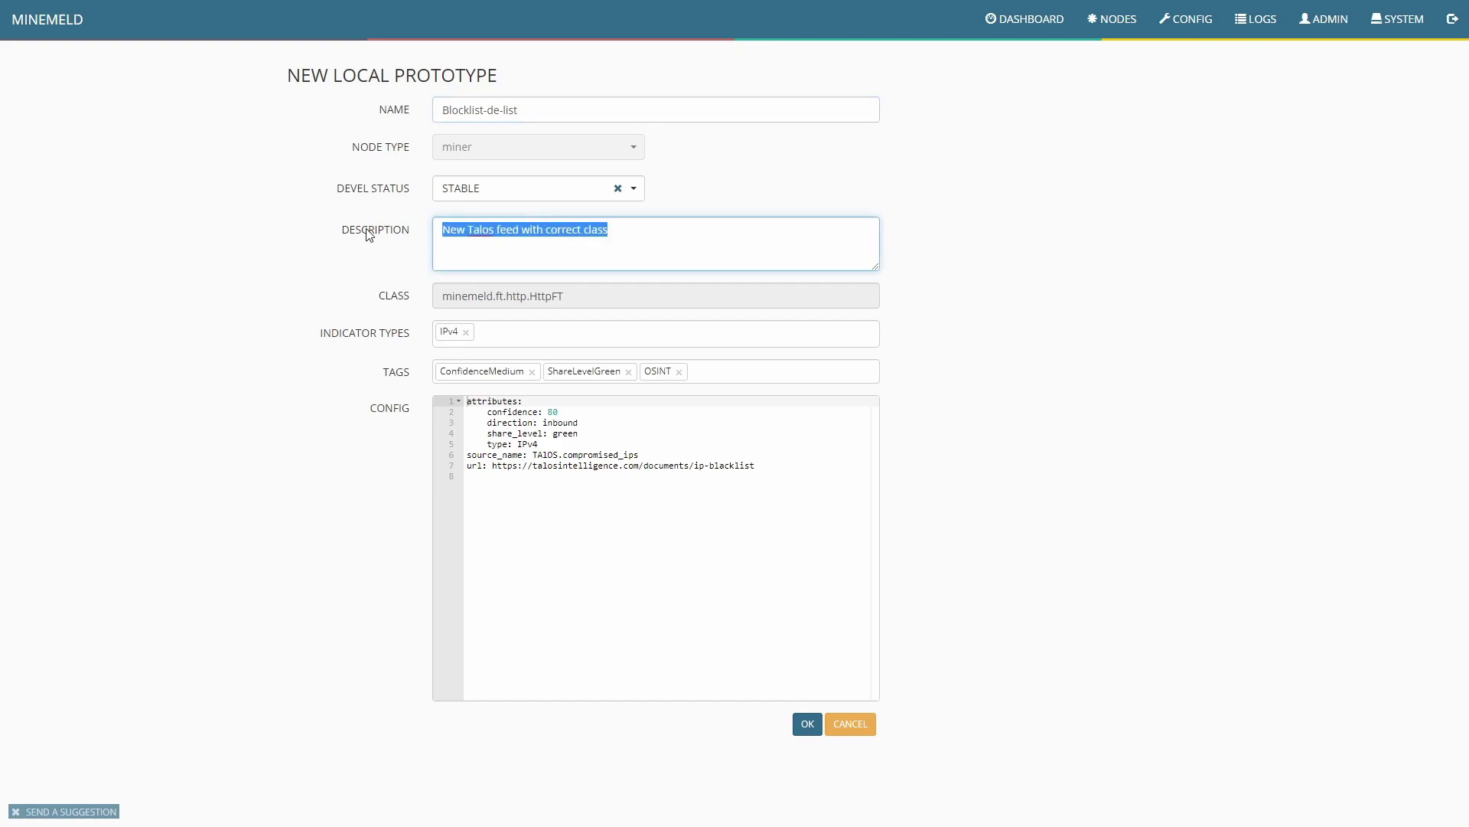
{"action": "type", "text": "Blockli"}
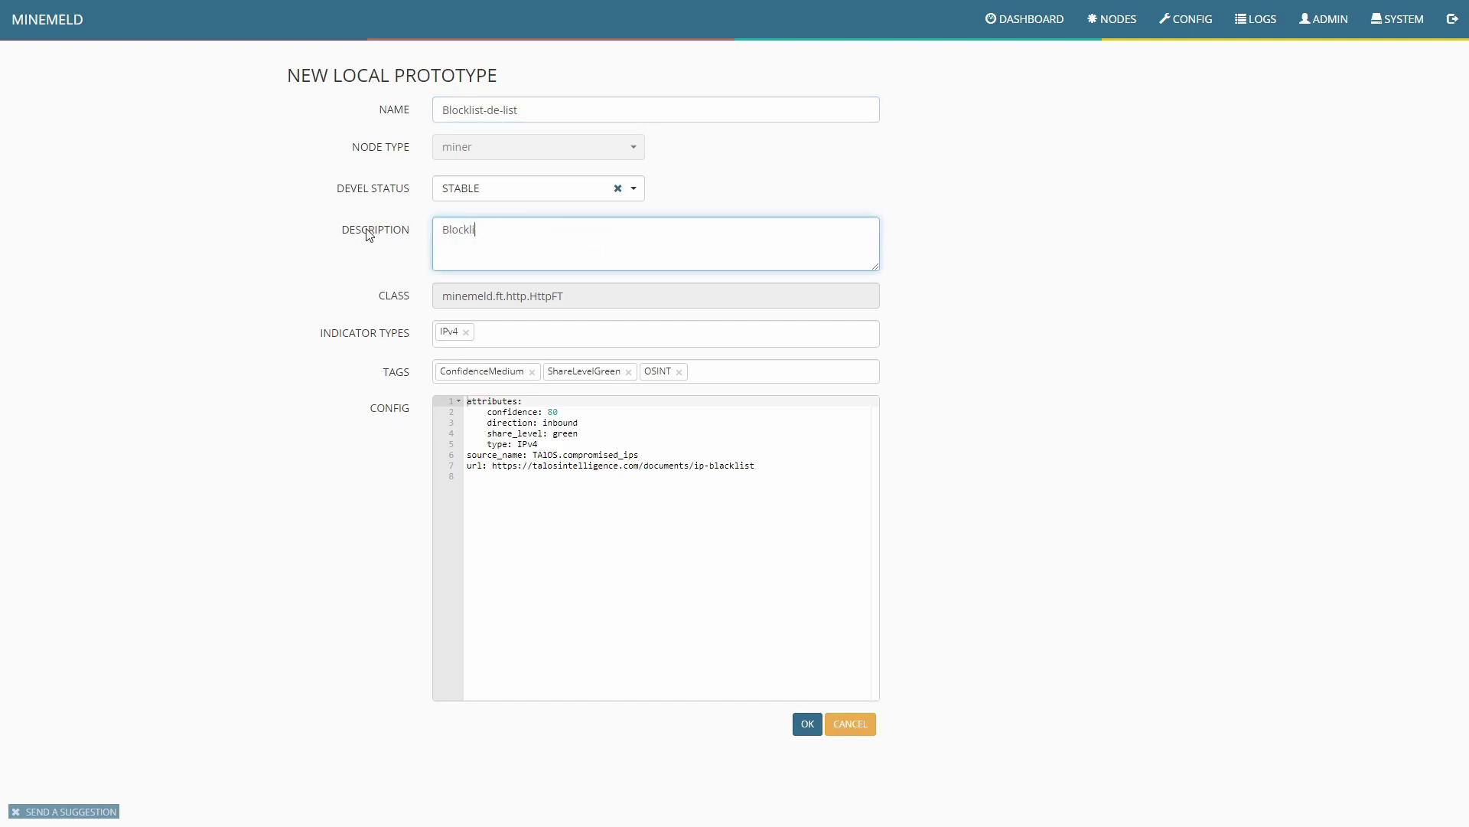
{"action": "type", "text": "st-de Malware etc"}
{"action": "left_click", "coordinate": [679, 373]}
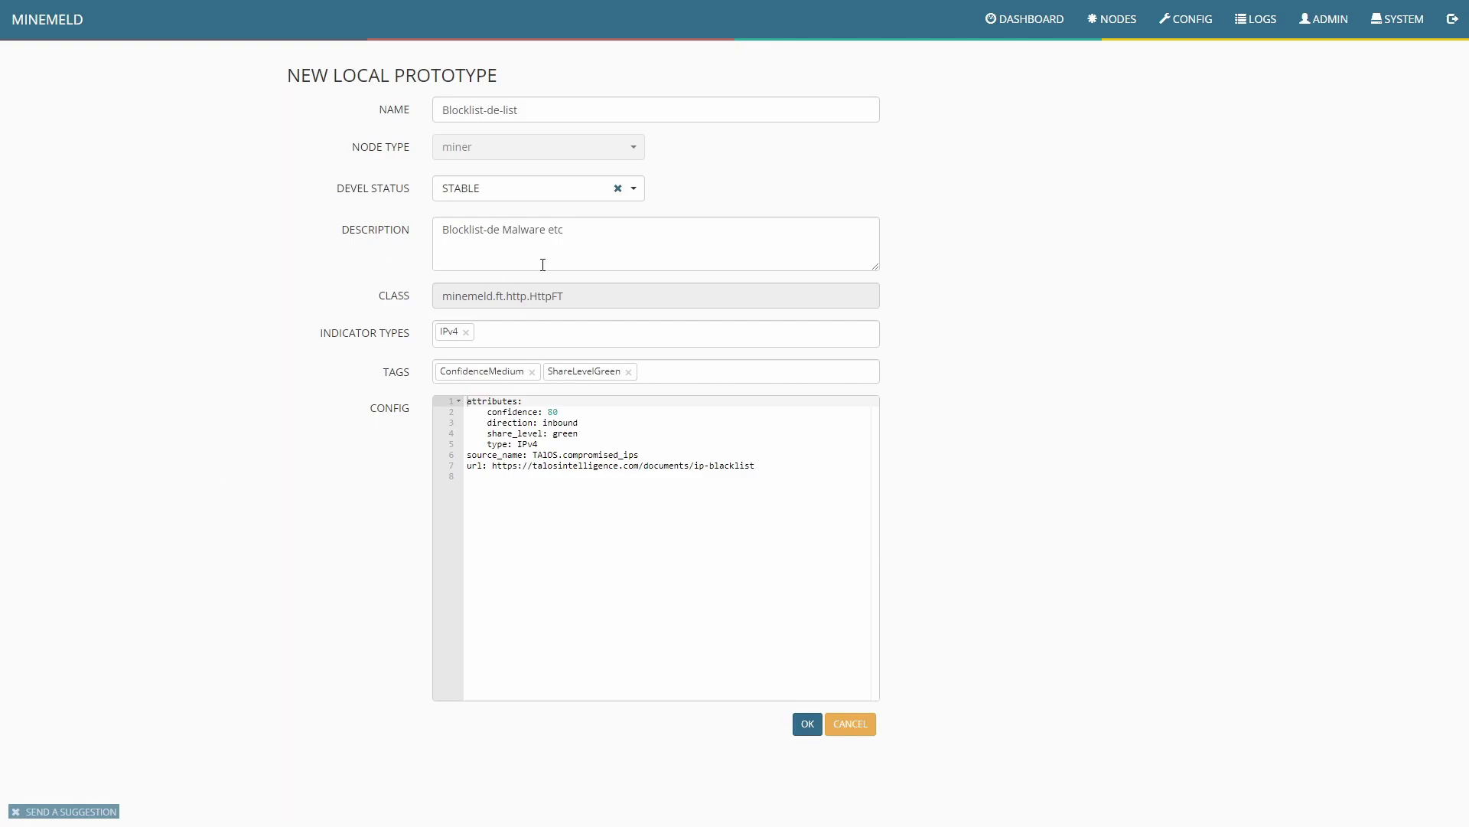
{"action": "left_click_drag", "start_coordinate": [535, 454], "coordinate": [638, 462]}
{"action": "type", "text": "Blocklist"}
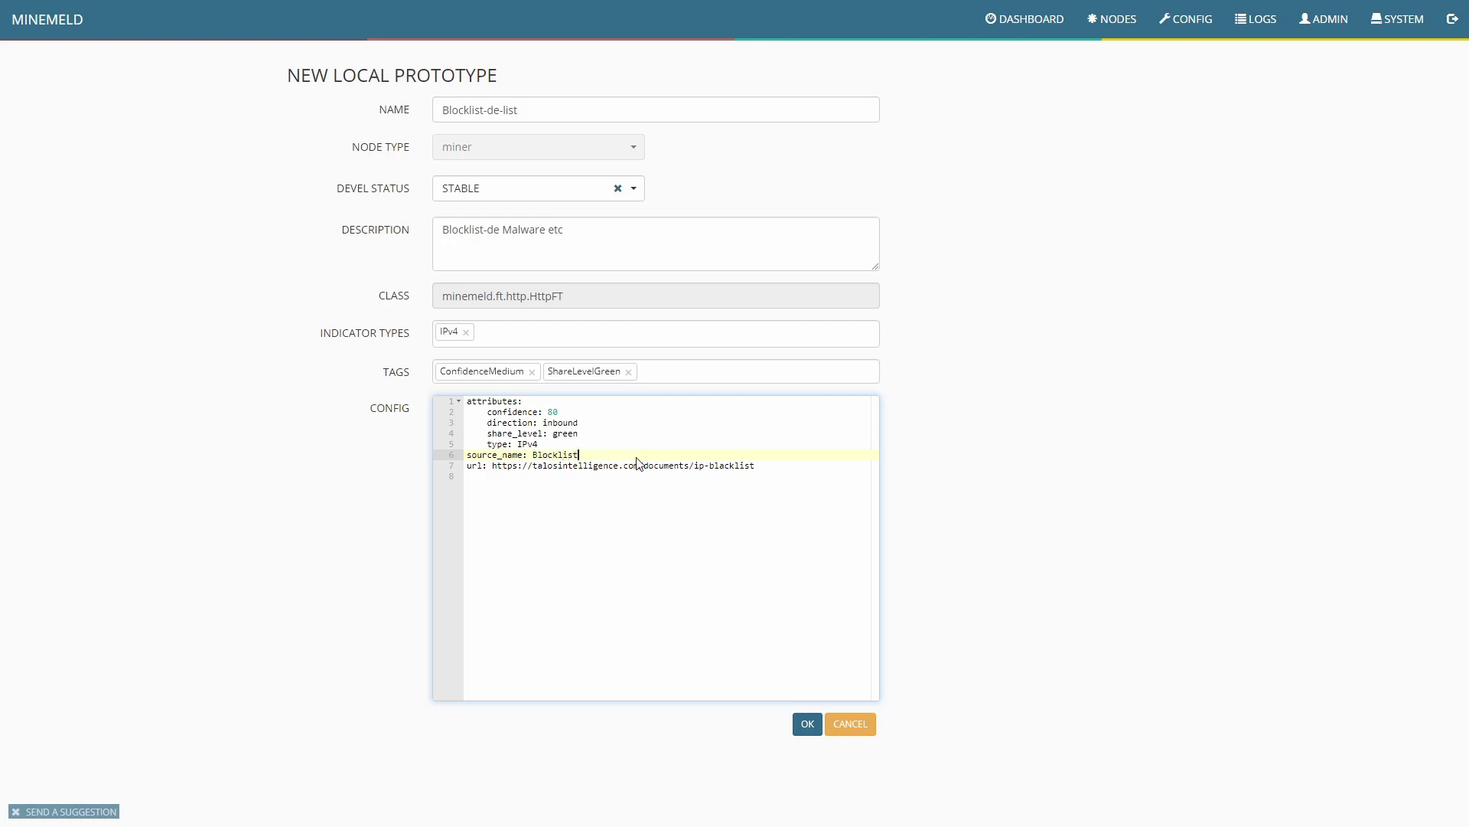
{"action": "type", "text": "-de ip's"}
{"action": "left_click_drag", "start_coordinate": [492, 465], "coordinate": [757, 467]}
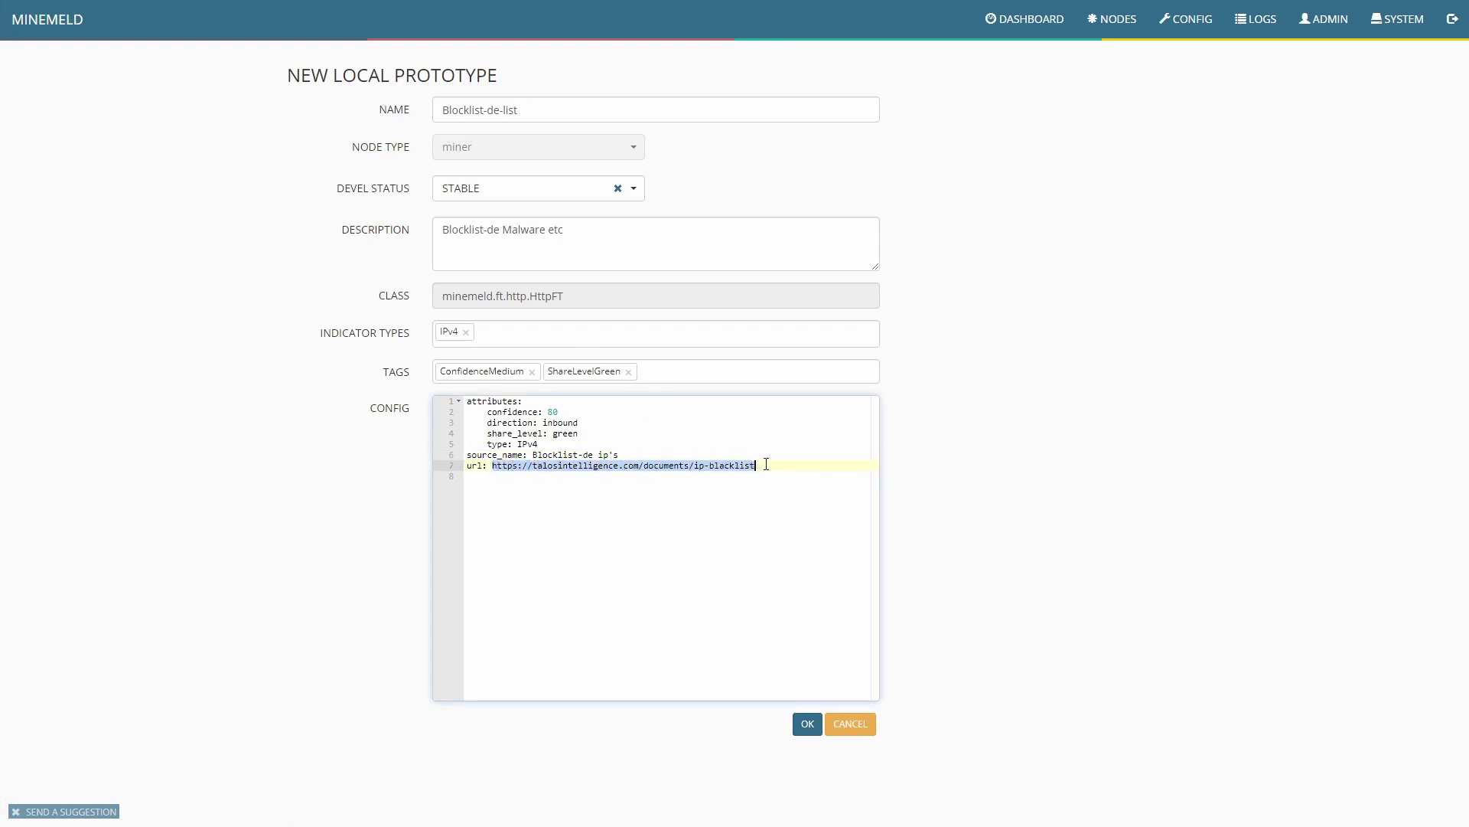
{"action": "right_click", "coordinate": [717, 470]}
{"action": "left_click", "coordinate": [773, 537]}
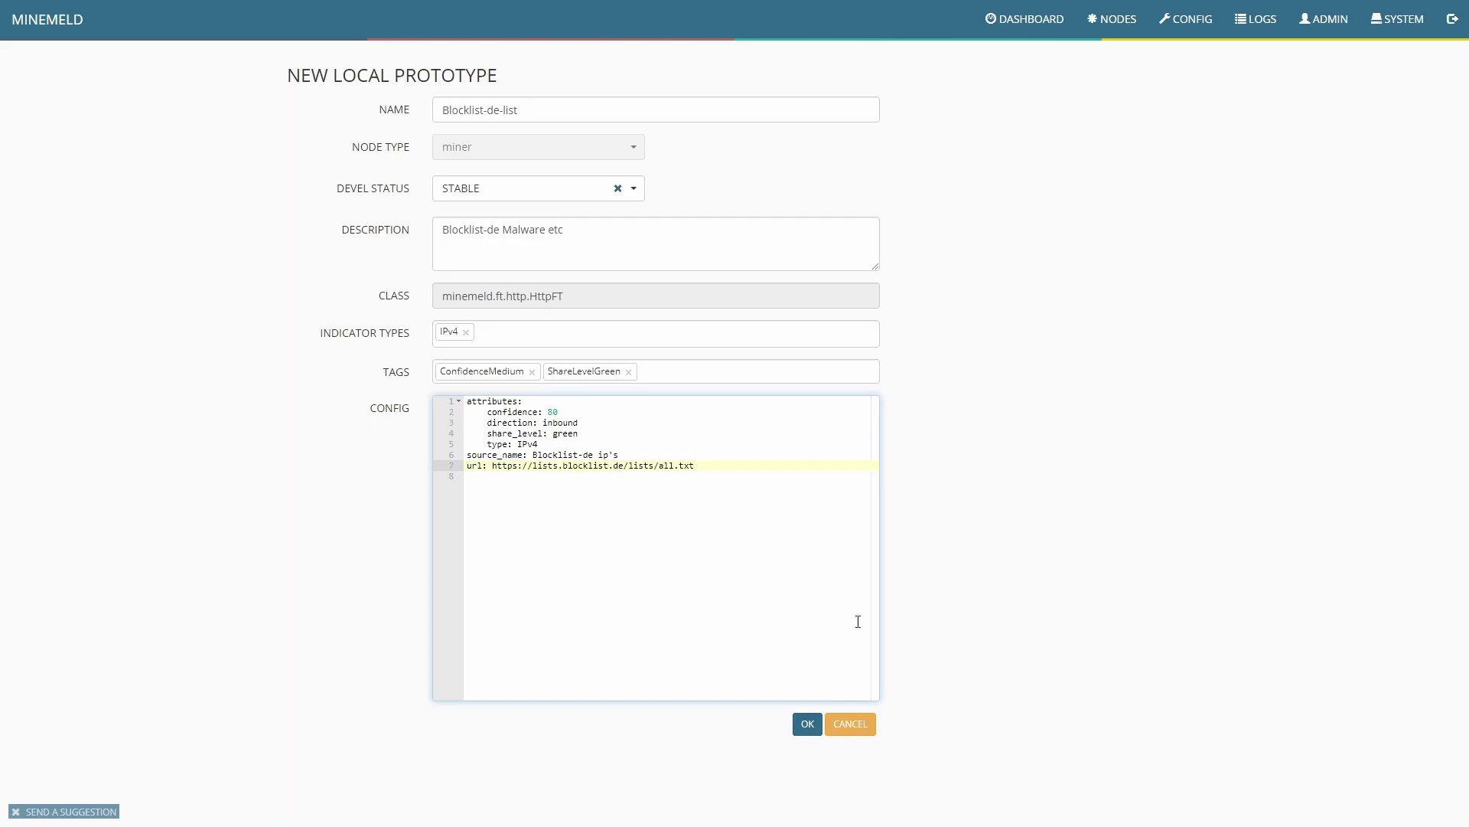
{"action": "left_click", "coordinate": [808, 725]}
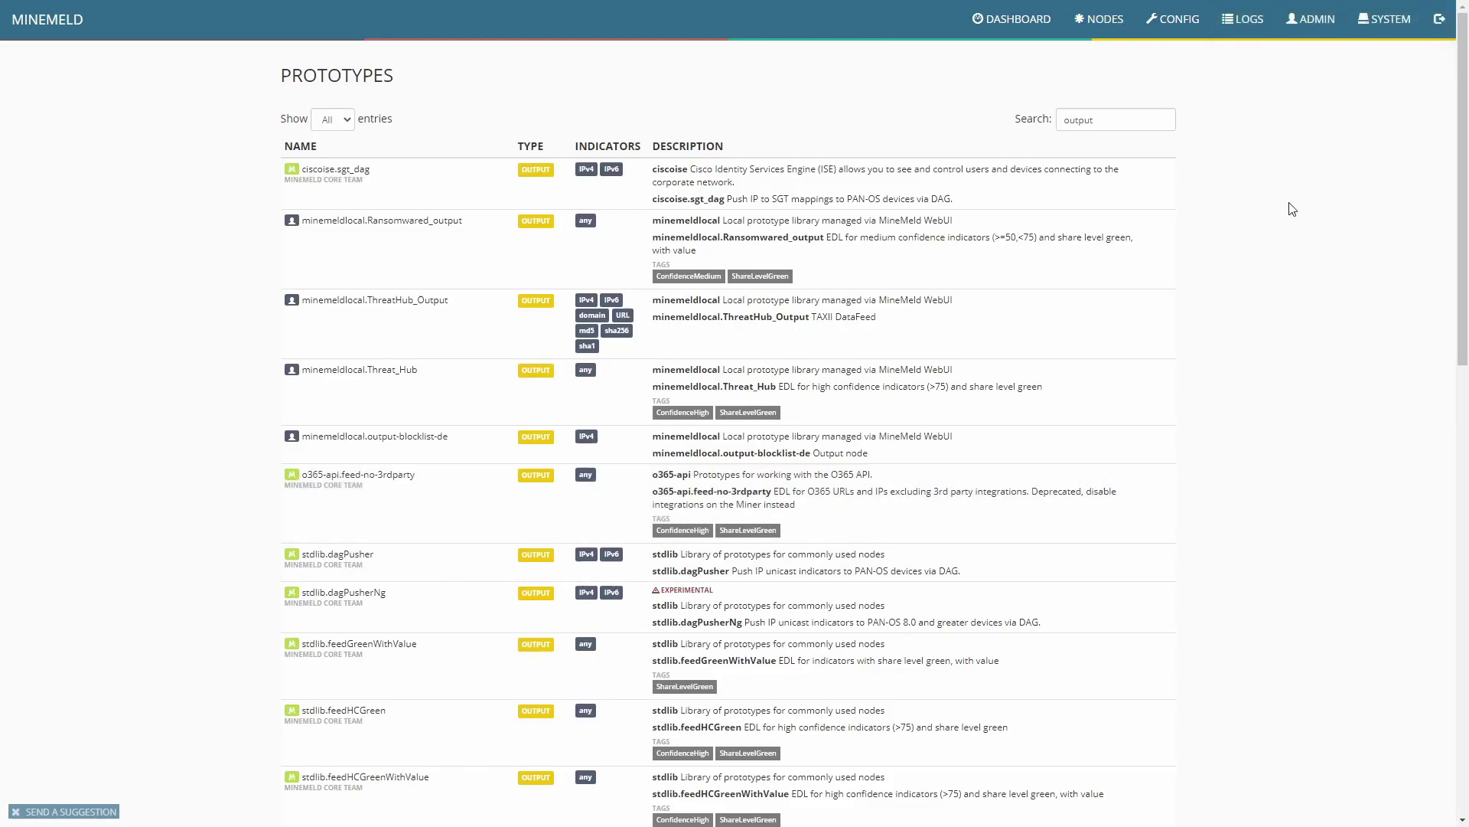
Step: Start a new node in the configuration table and name it Blocklist-de-Miner
{"action": "scroll", "coordinate": [1289, 210], "scroll_direction": "down", "scroll_amount": 10}
{"action": "scroll", "coordinate": [1301, 260], "scroll_direction": "up", "scroll_amount": 10}
{"action": "scroll", "coordinate": [1303, 270], "scroll_direction": "up", "scroll_amount": 1}
{"action": "left_click", "coordinate": [1173, 19]}
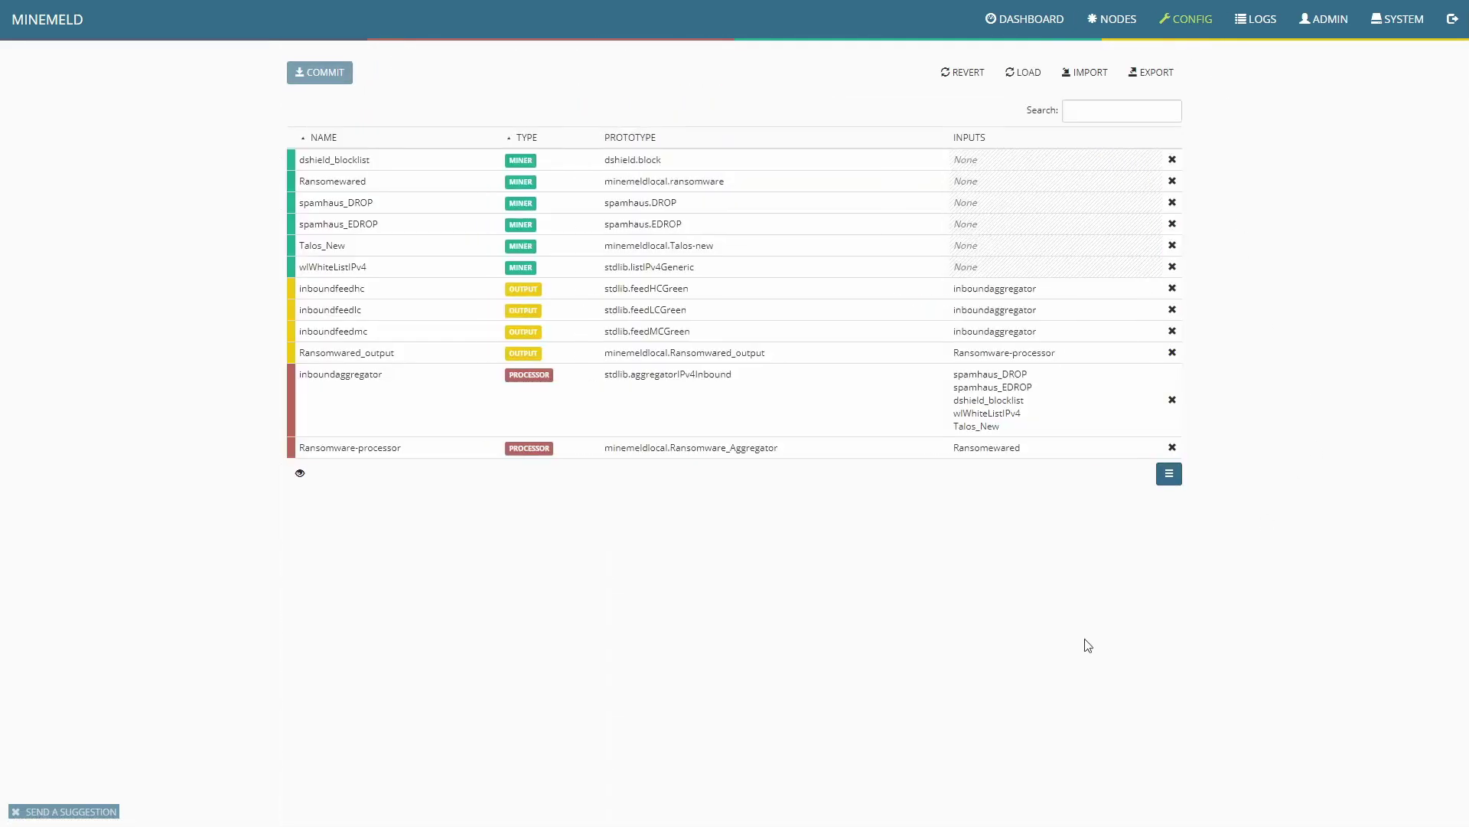
{"action": "left_click", "coordinate": [300, 472]}
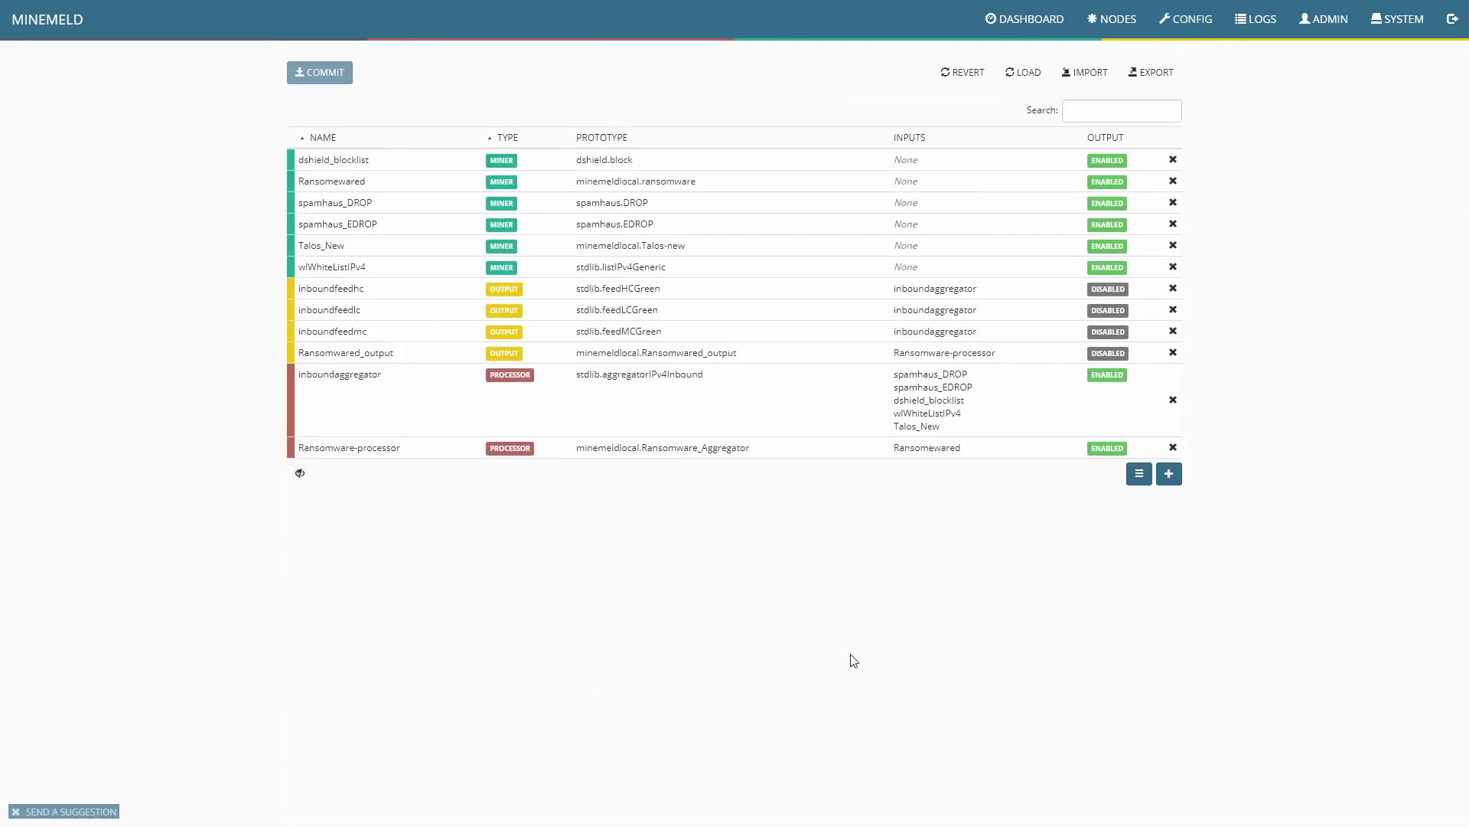
{"action": "left_click", "coordinate": [1168, 474]}
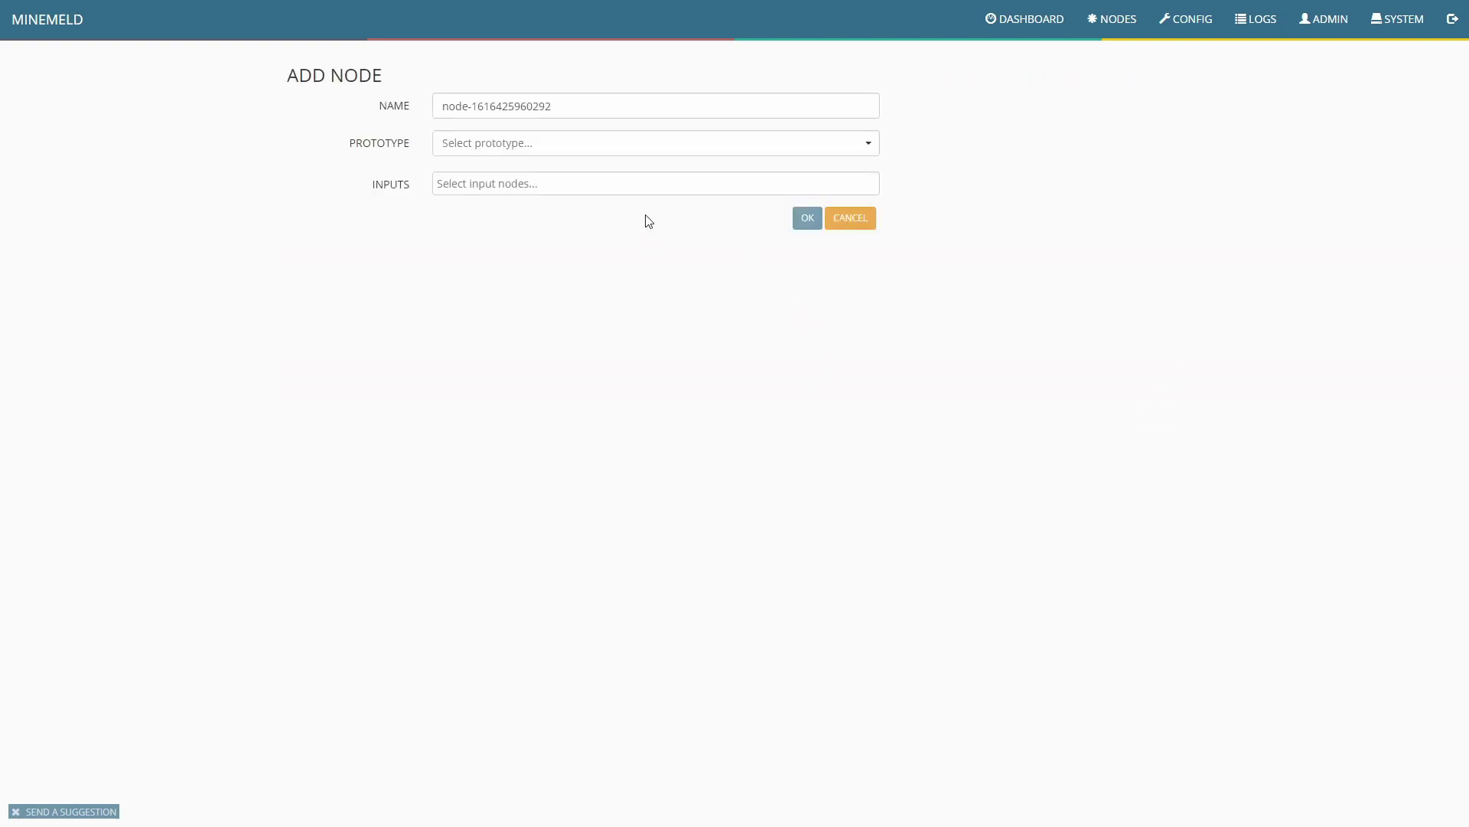
{"action": "triple_click", "coordinate": [575, 104]}
{"action": "type", "text": "B"}
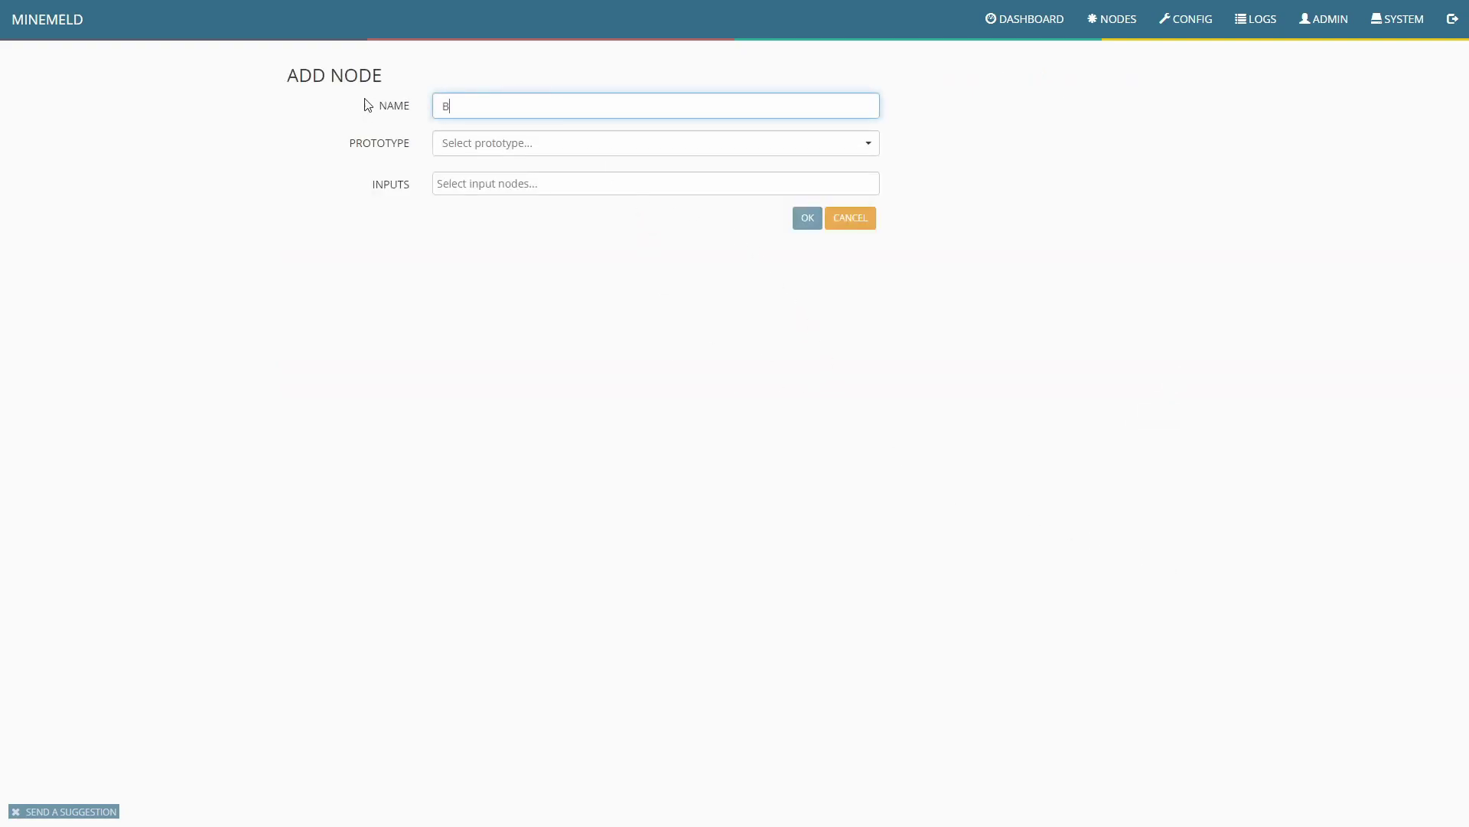
{"action": "type", "text": "locklis"}
{"action": "type", "text": "t-de "}
{"action": "type", "text": "Mionb"}
{"action": "type", "text": "ner"}
Step: Give the node the minemeldlocal.Blocklist_de prototype and add it to the configuration
{"action": "left_click", "coordinate": [475, 148]}
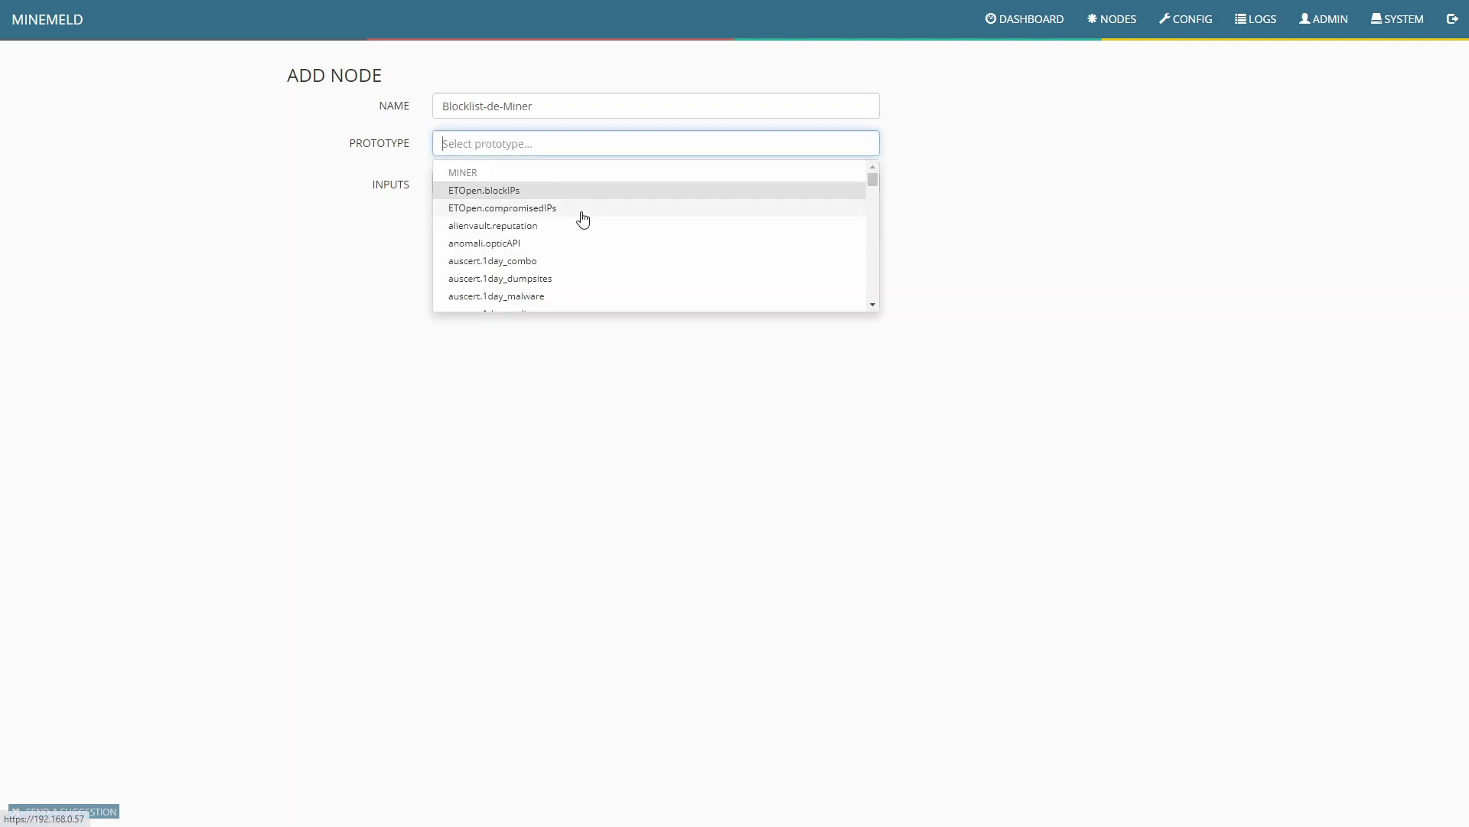
{"action": "scroll", "coordinate": [555, 220], "scroll_direction": "down", "scroll_amount": 6}
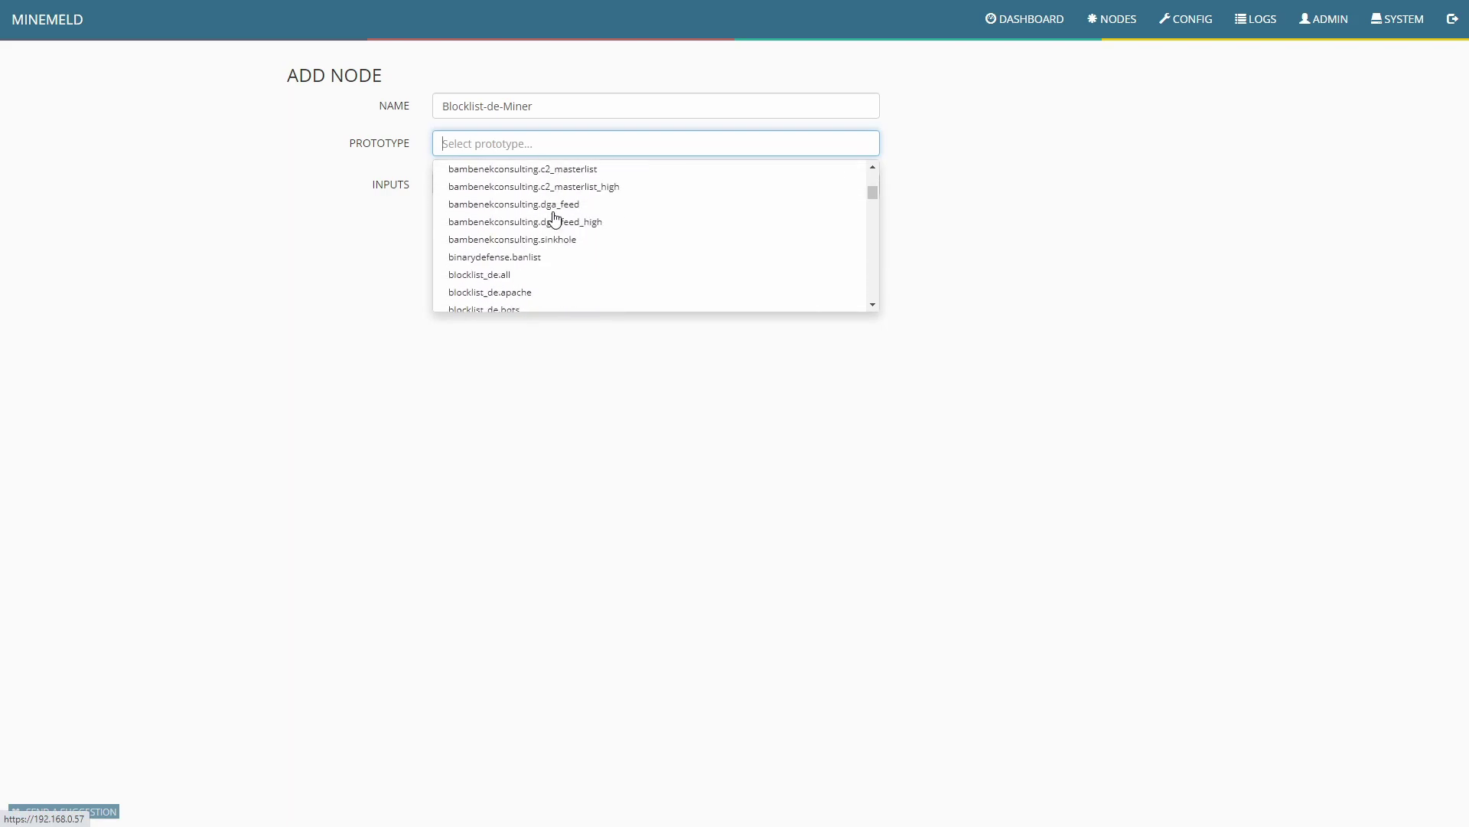
{"action": "scroll", "coordinate": [555, 220], "scroll_direction": "down", "scroll_amount": 1}
{"action": "scroll", "coordinate": [538, 276], "scroll_direction": "down", "scroll_amount": 5}
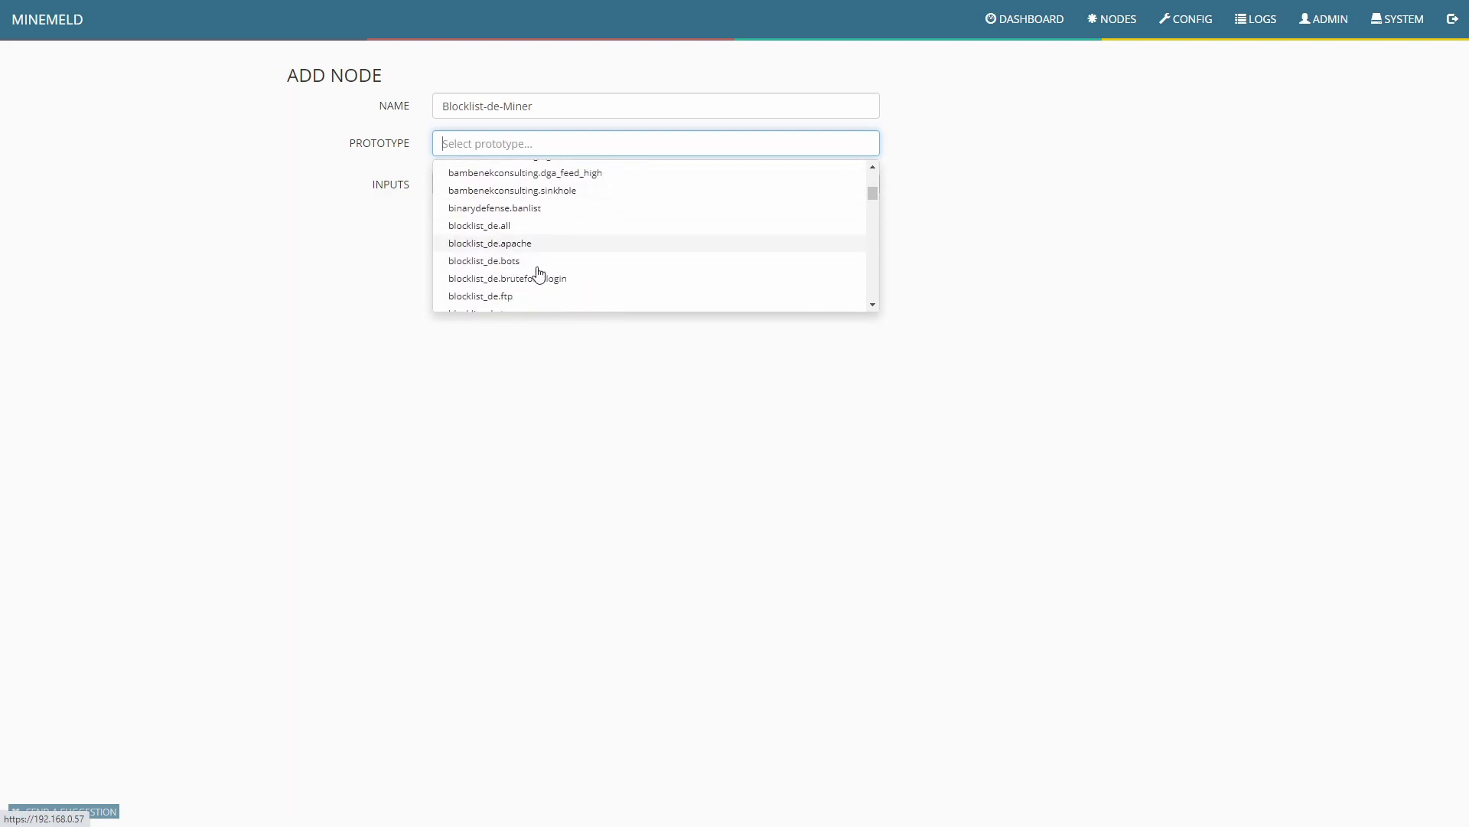
{"action": "scroll", "coordinate": [535, 273], "scroll_direction": "down", "scroll_amount": 10}
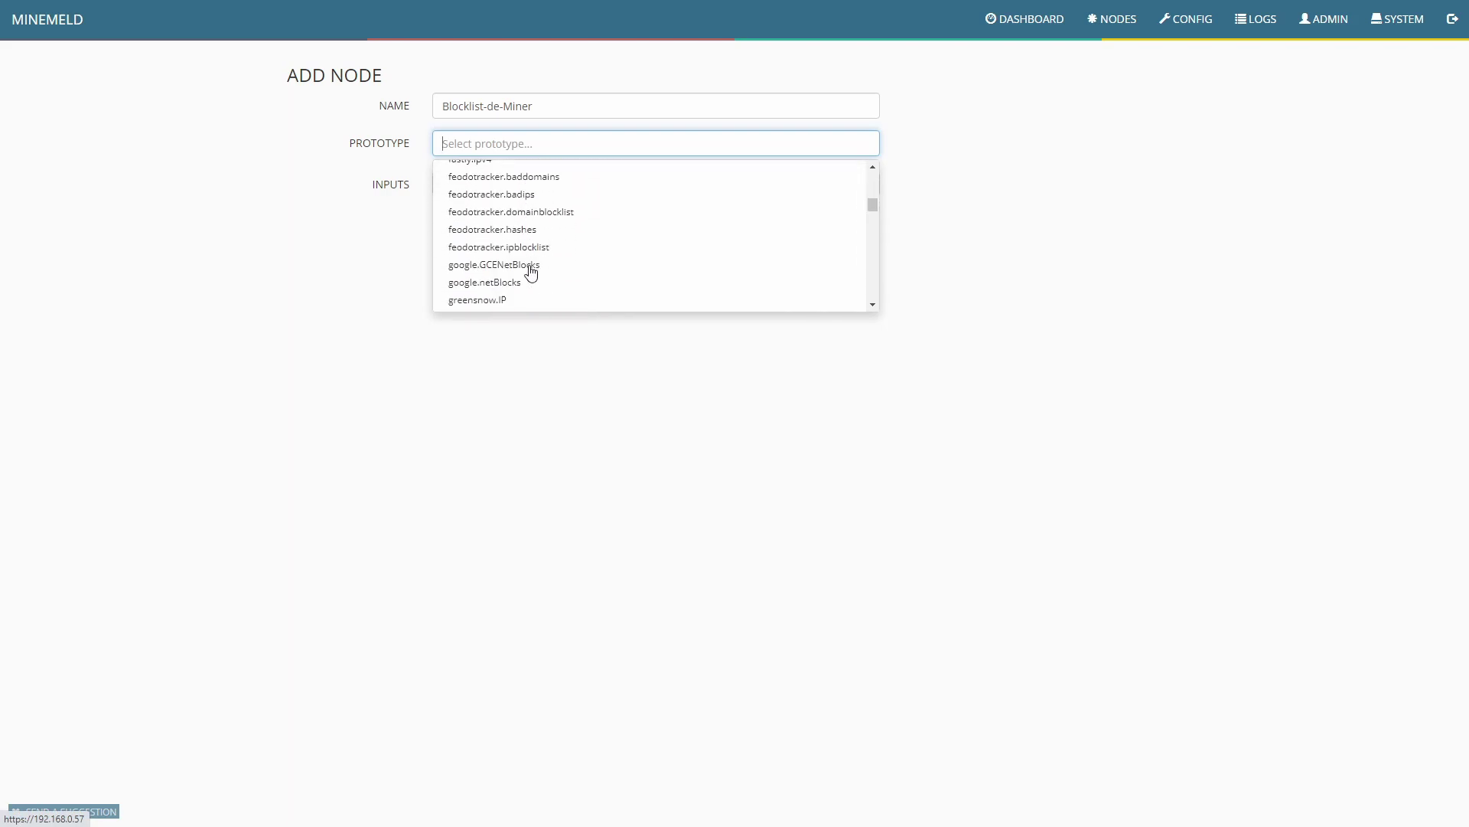
{"action": "scroll", "coordinate": [531, 271], "scroll_direction": "down", "scroll_amount": 8}
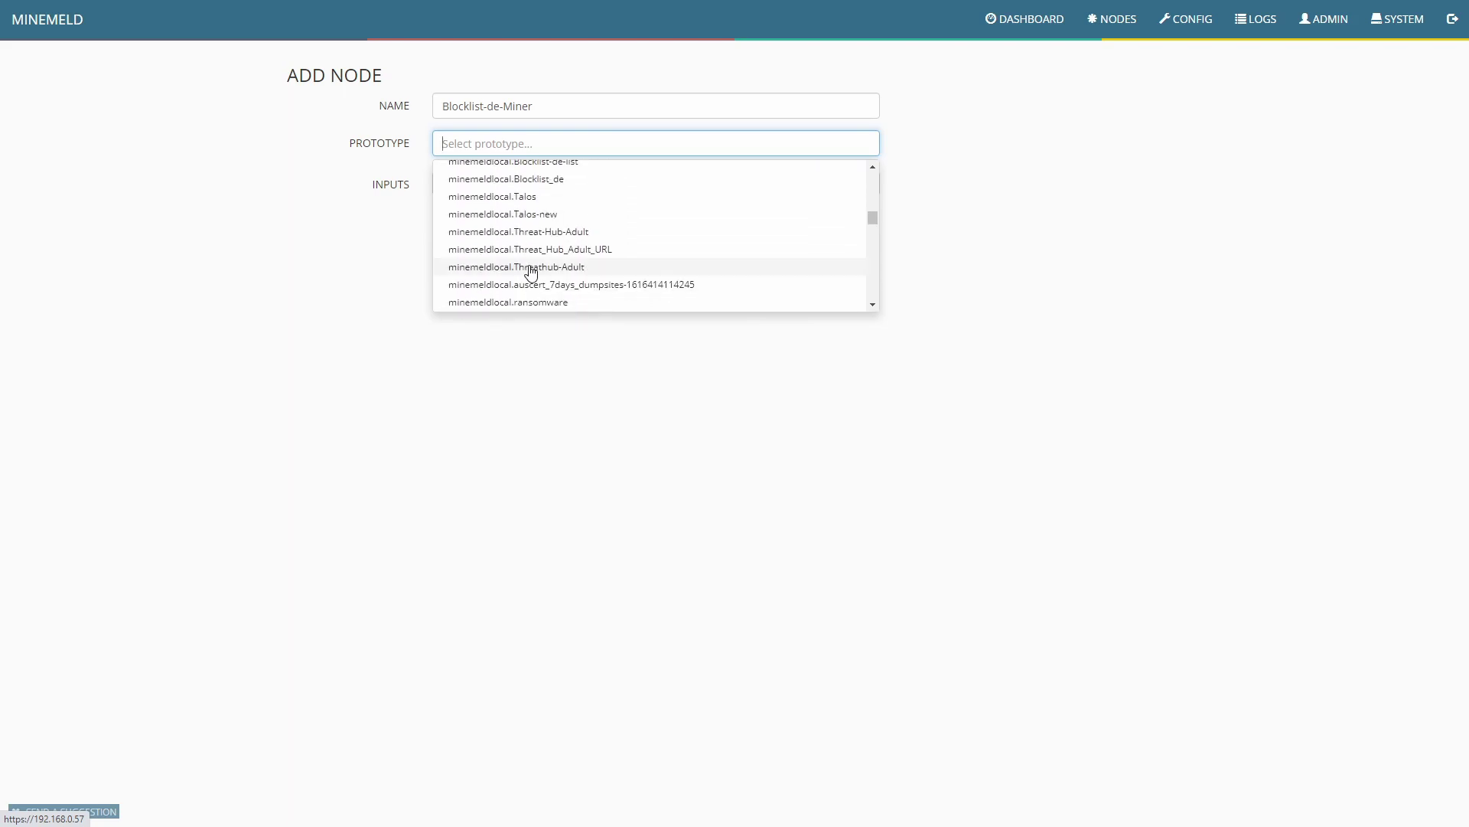
{"action": "left_click", "coordinate": [511, 179]}
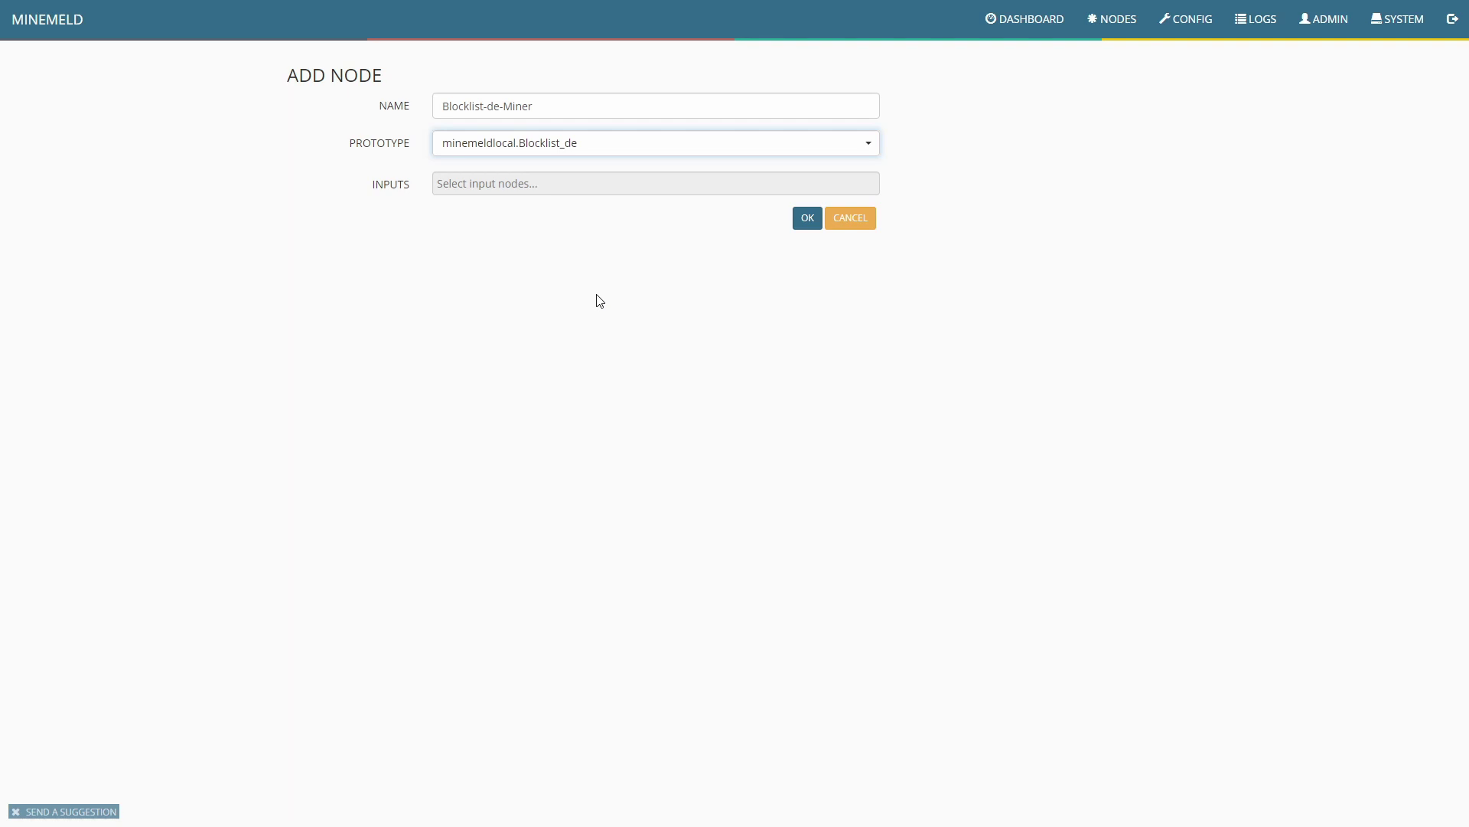
{"action": "left_click", "coordinate": [807, 218]}
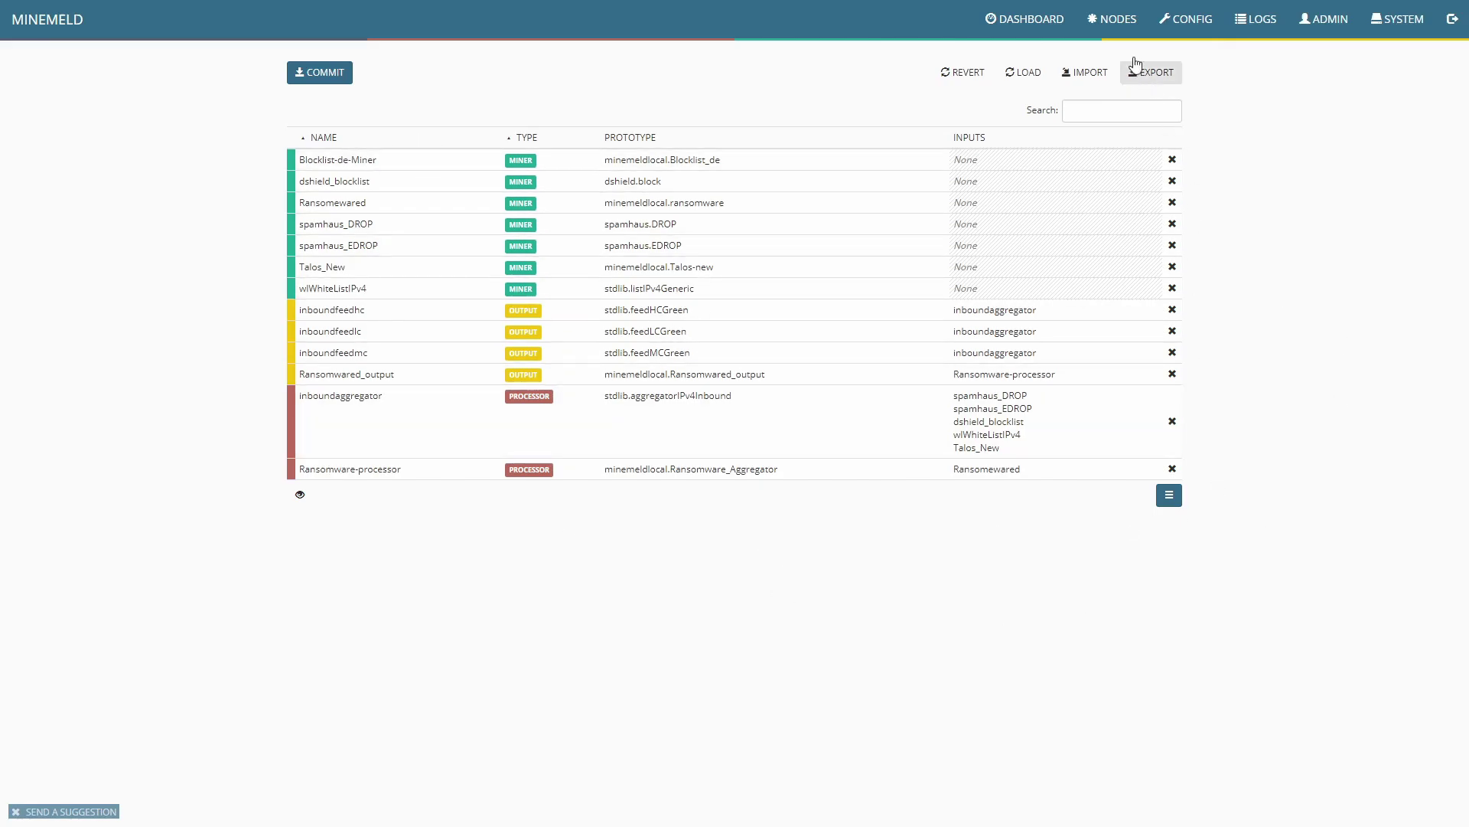
Step: From NODES, open inboundaggregator's stdlib.aggregatorIPv4Inbound prototype page
{"action": "left_click", "coordinate": [1114, 19]}
{"action": "scroll", "coordinate": [1301, 429], "scroll_direction": "down", "scroll_amount": 3}
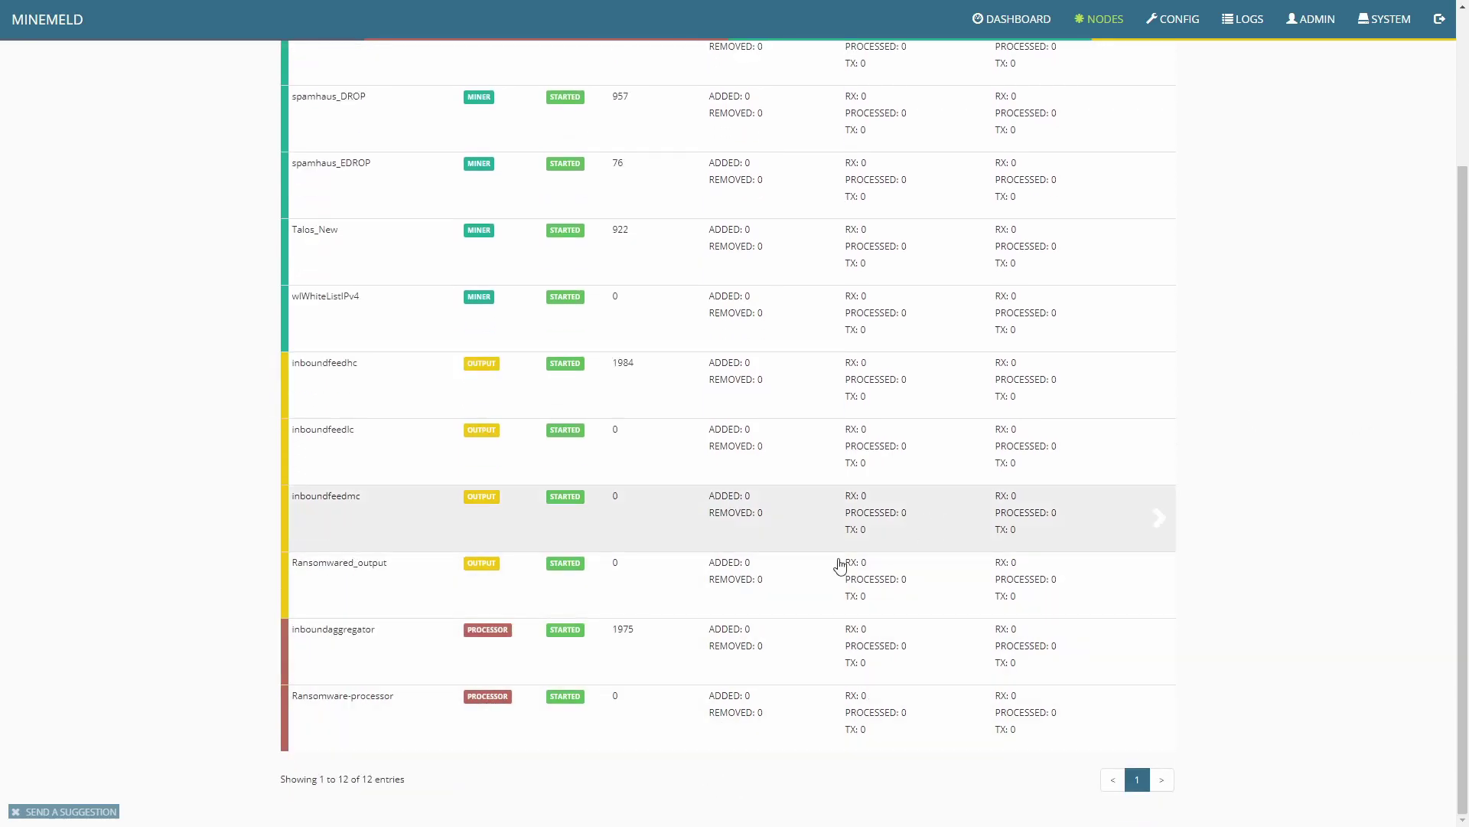
{"action": "left_click", "coordinate": [356, 636]}
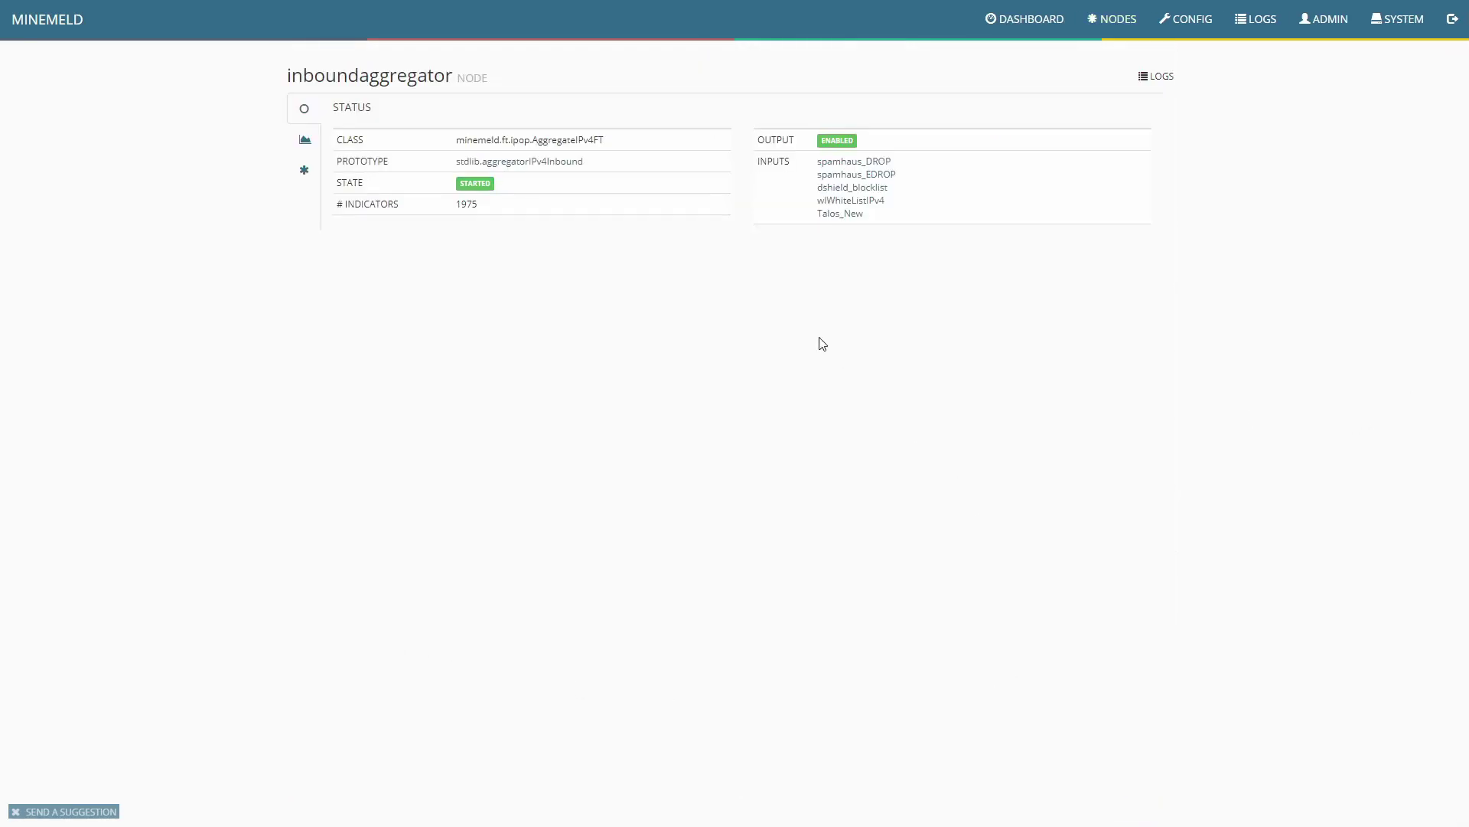
{"action": "left_click", "coordinate": [545, 162]}
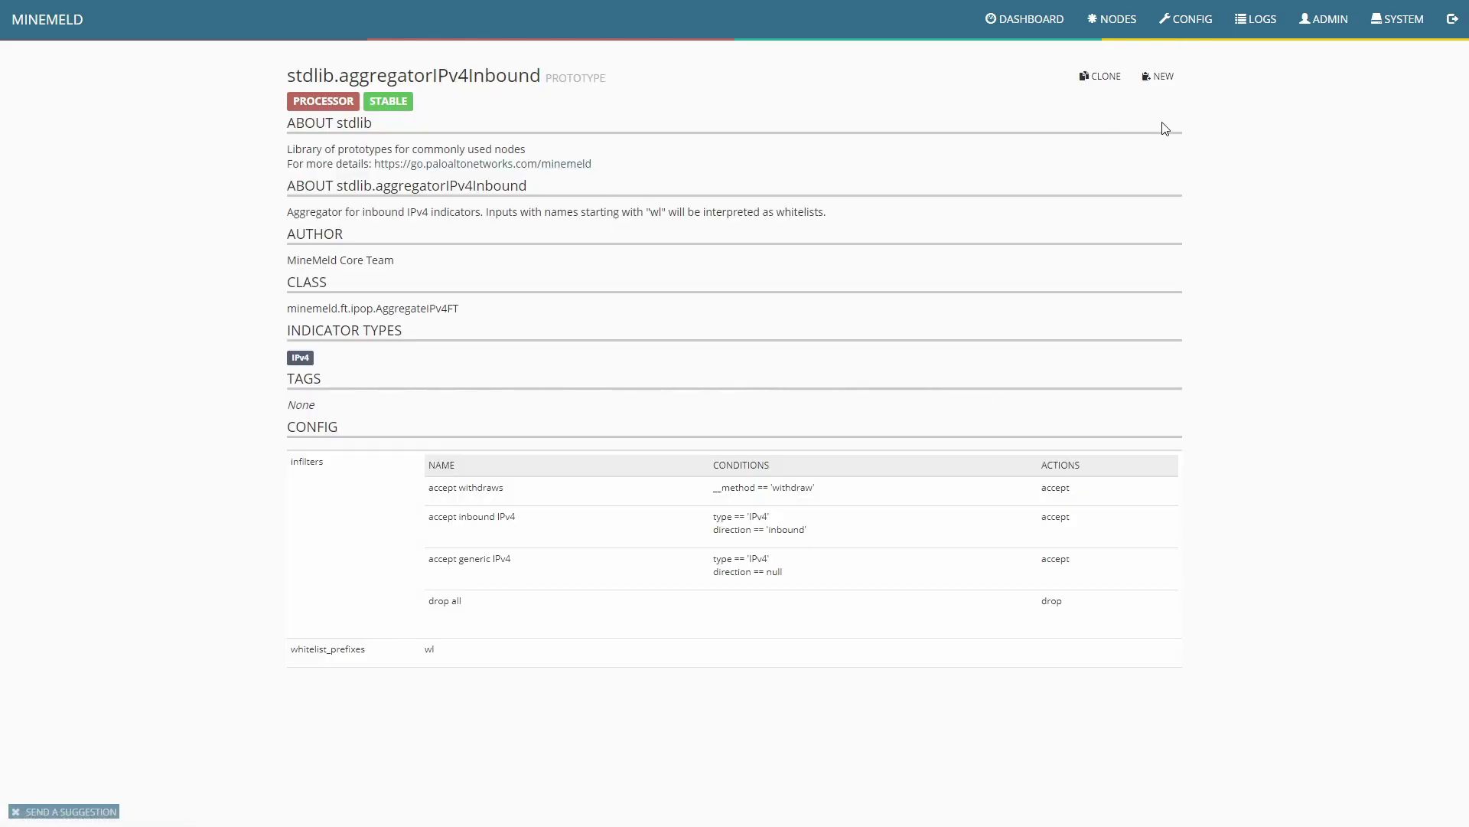
Step: Create a new prototype from it named Blocklist-de-aggregator and save it
{"action": "left_click", "coordinate": [1173, 81]}
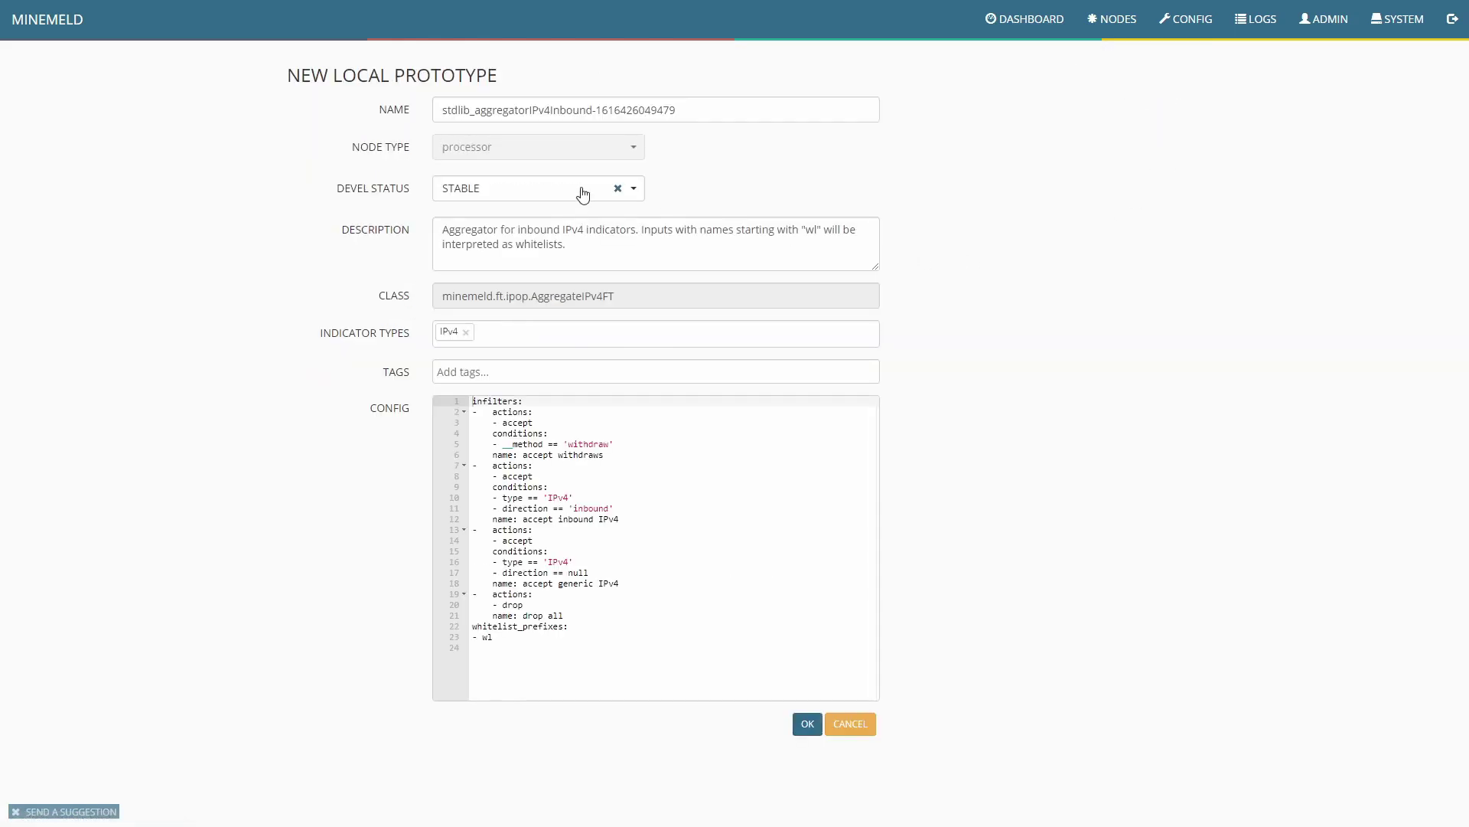
{"action": "left_click_drag", "start_coordinate": [728, 107], "coordinate": [354, 116]}
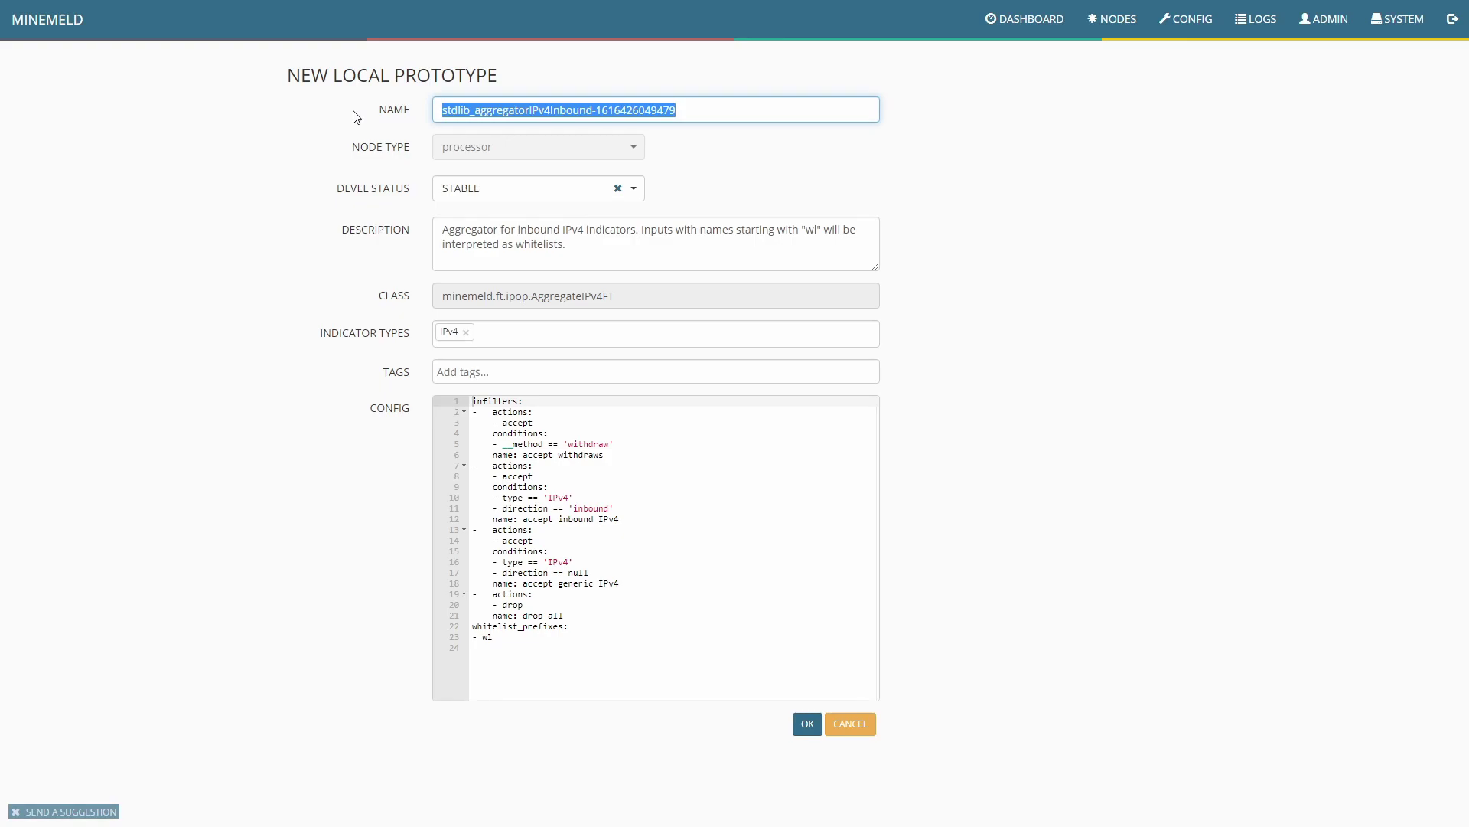
{"action": "type", "text": "Blockl"}
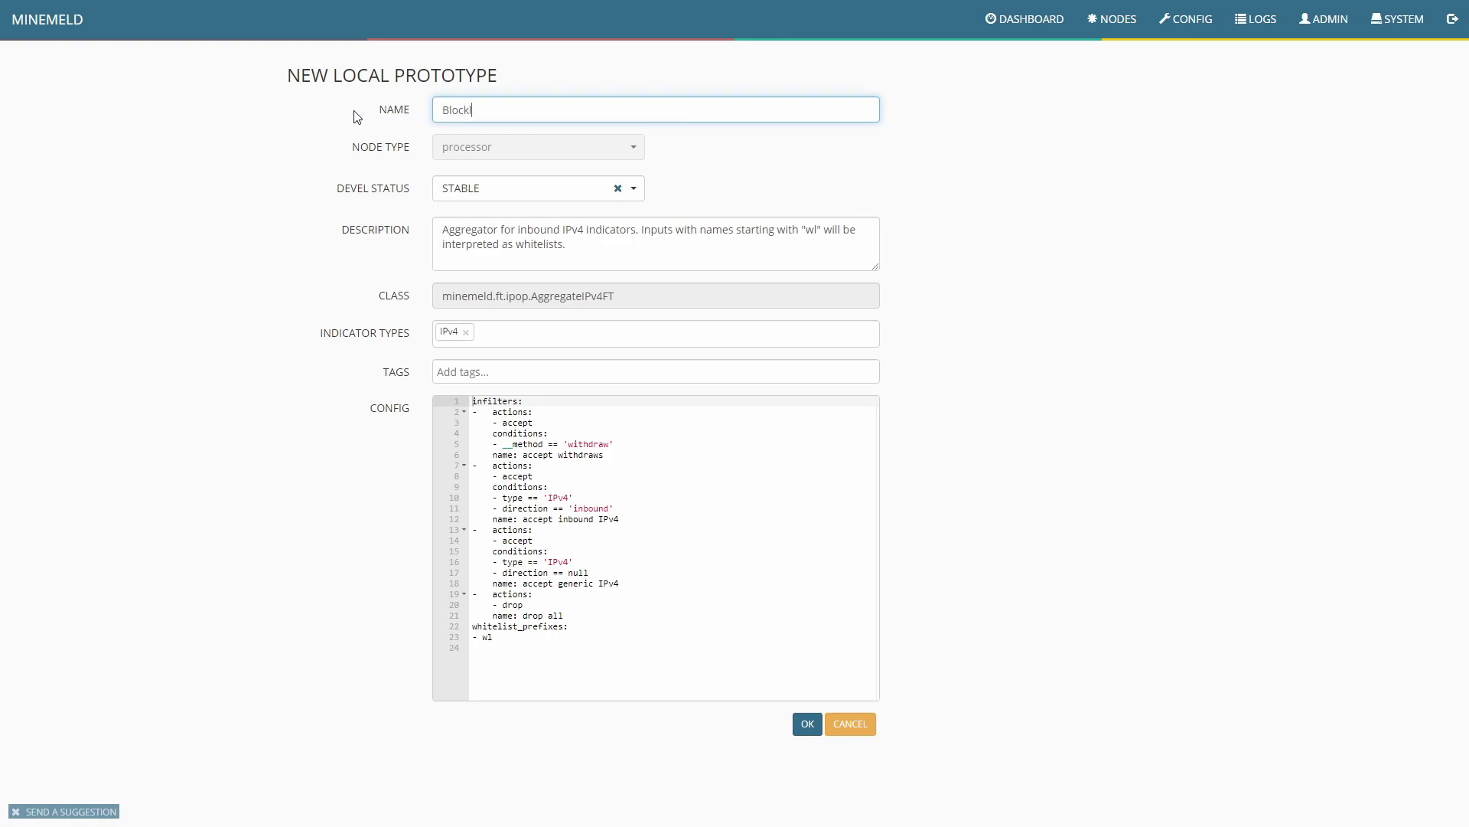
{"action": "type", "text": "ist-de-aggregator"}
{"action": "left_click", "coordinate": [810, 727]}
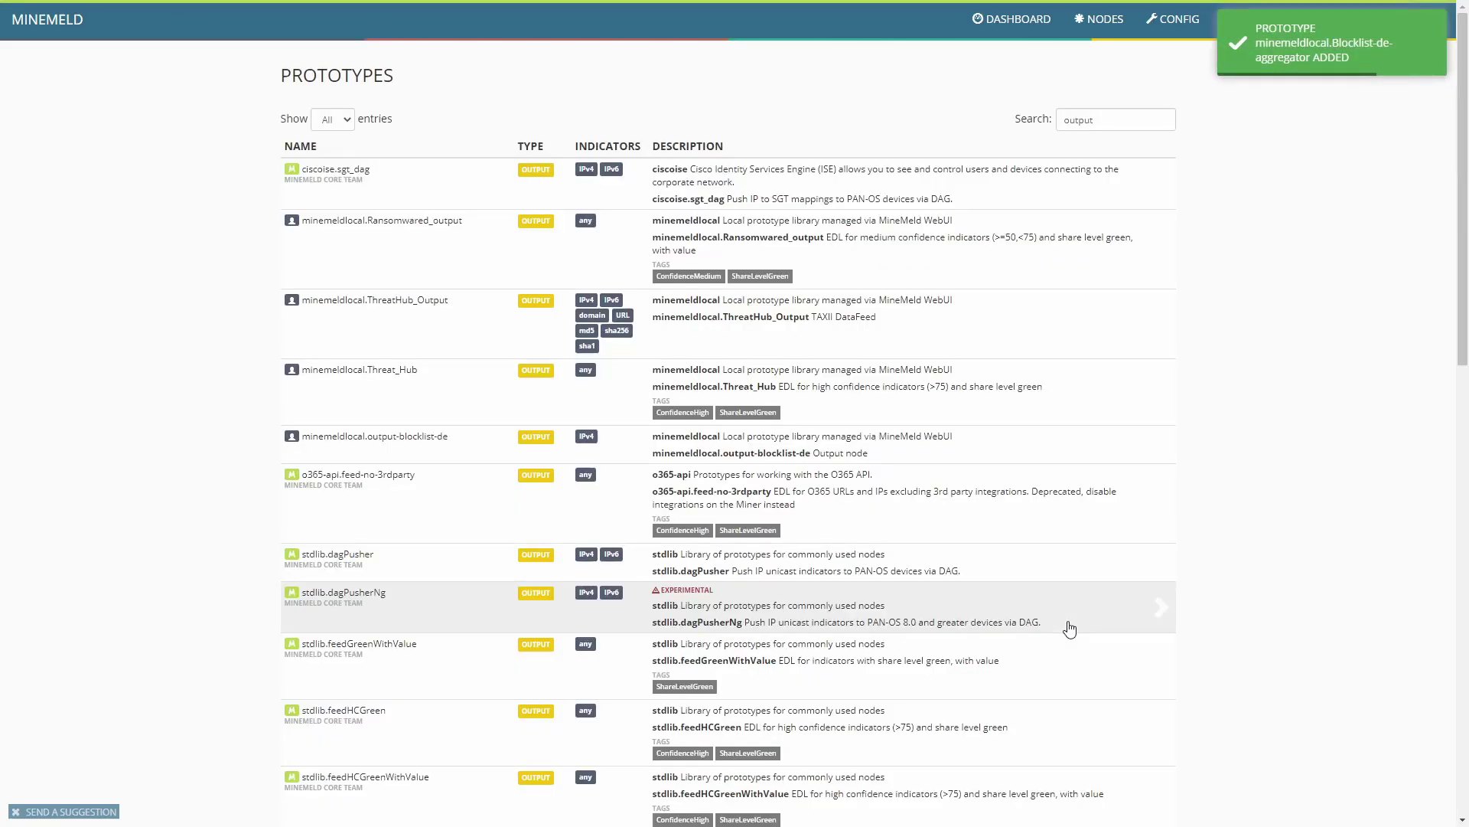
Step: Start a new node in the configuration table named Blocklist-de-Agg
{"action": "left_click", "coordinate": [1174, 19]}
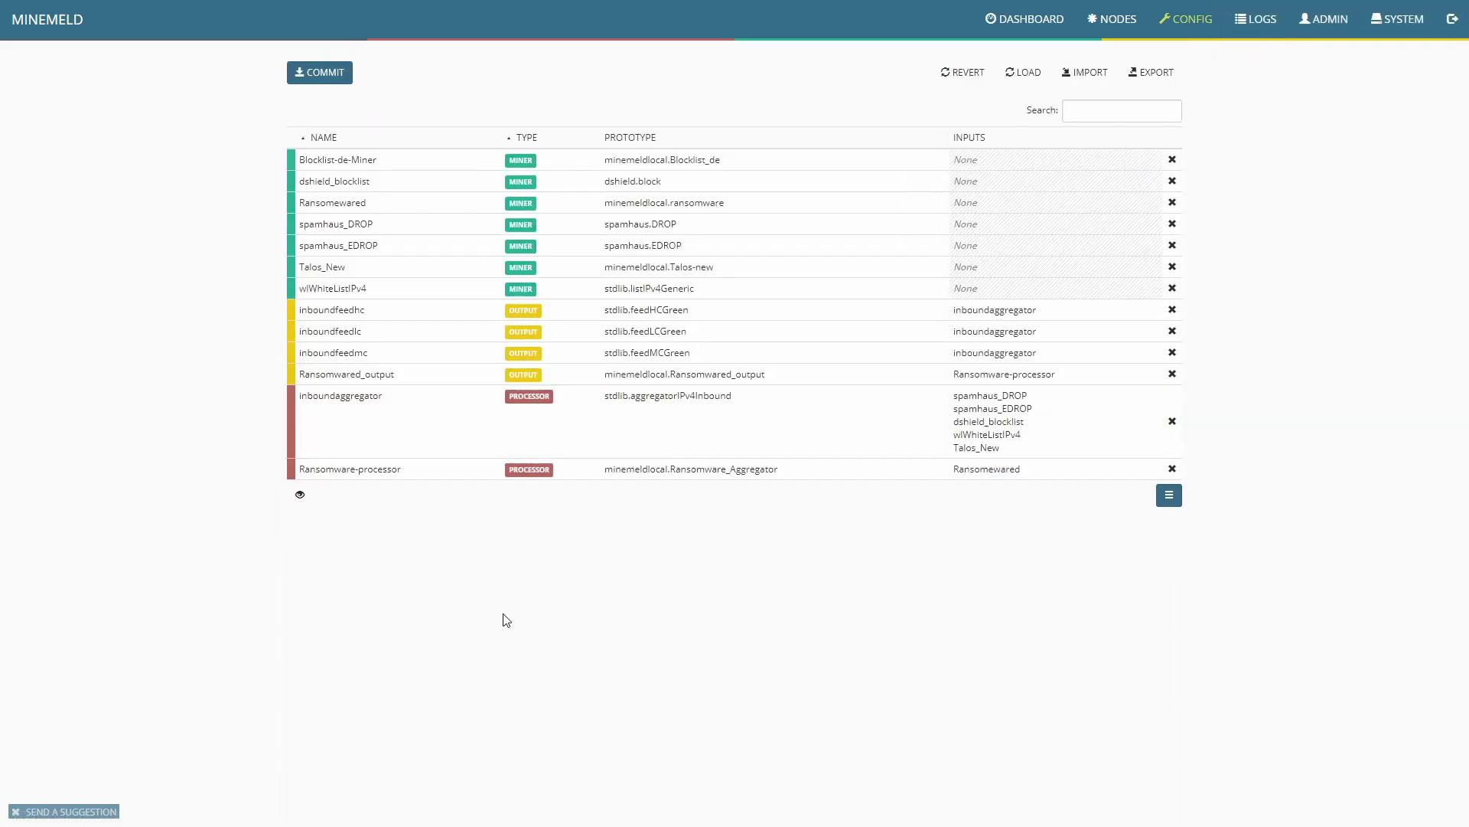
{"action": "left_click", "coordinate": [300, 494]}
{"action": "left_click", "coordinate": [1168, 495]}
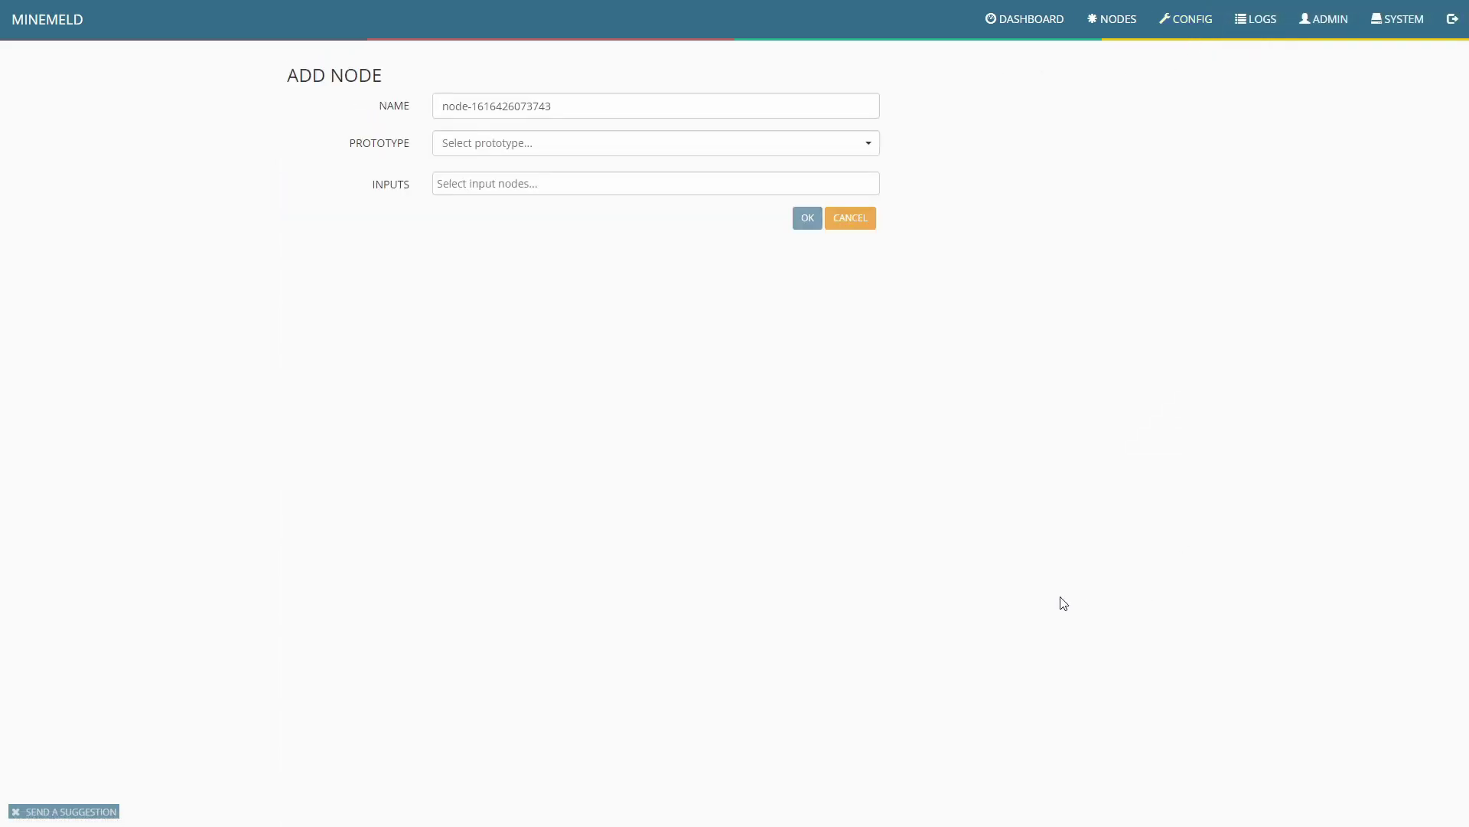
{"action": "left_click_drag", "start_coordinate": [554, 106], "coordinate": [366, 110]}
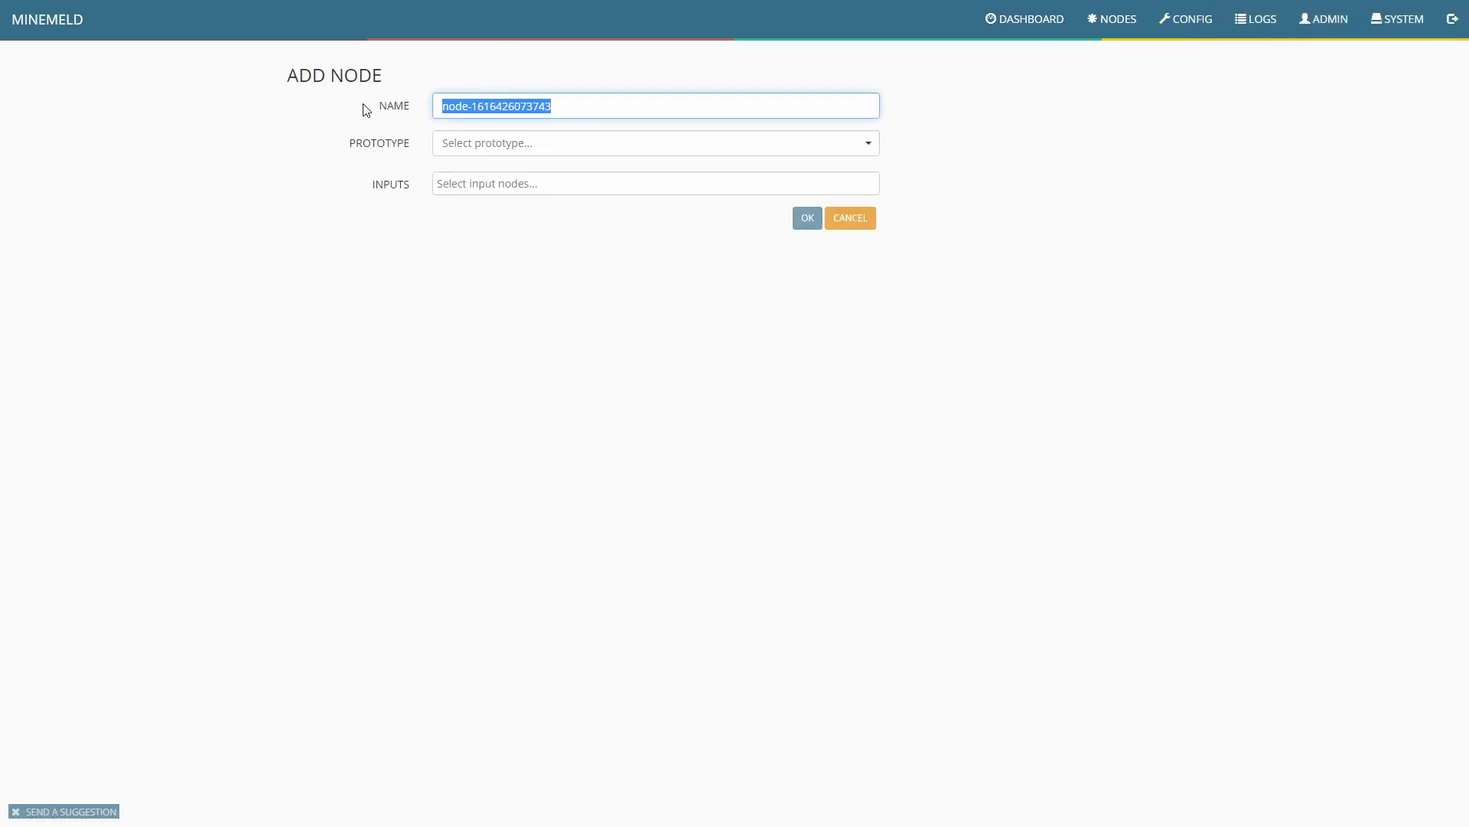
{"action": "type", "text": "Blocklidty"}
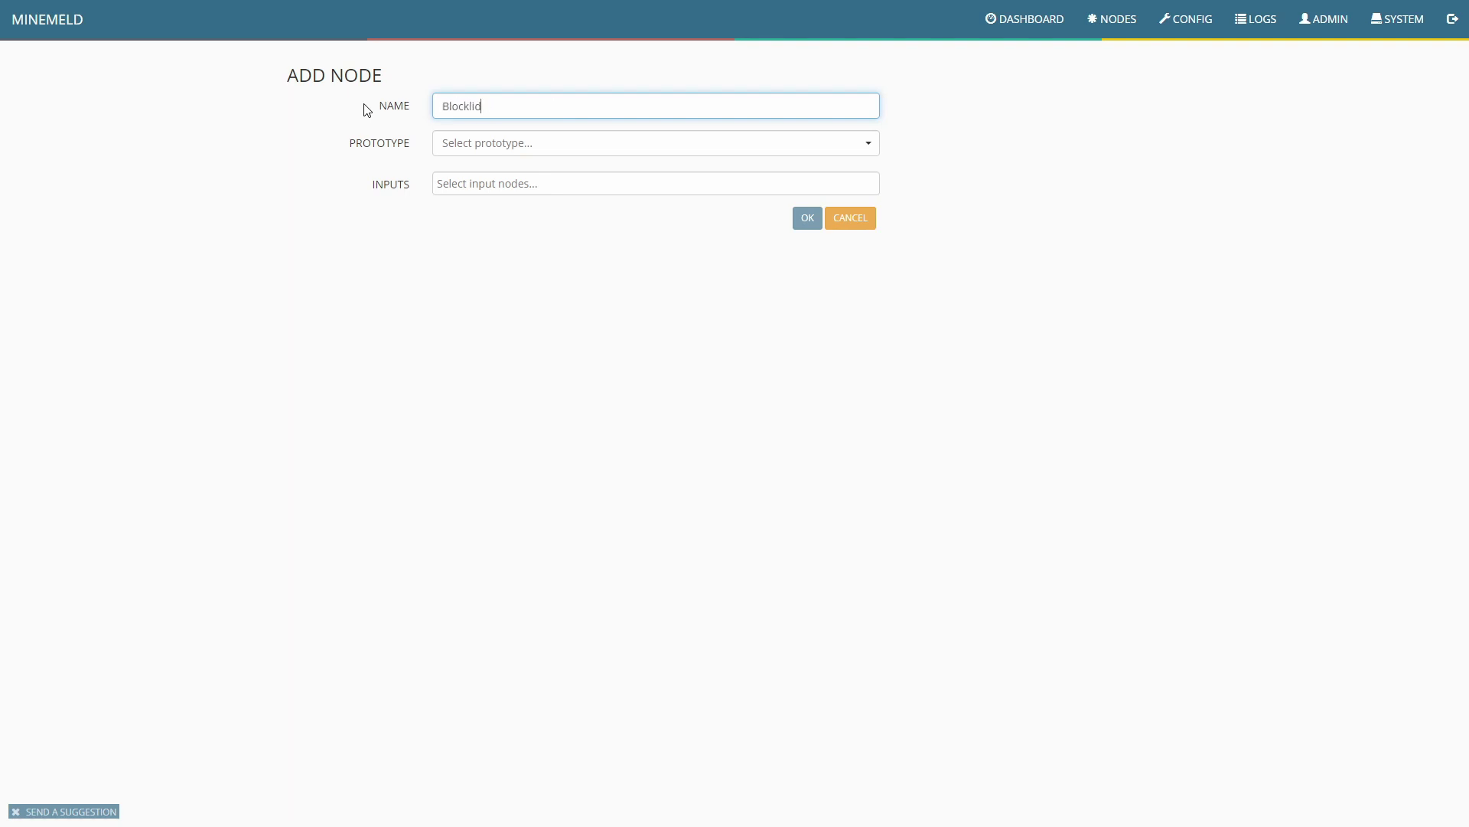
{"action": "key", "text": "BackSpace"}
{"action": "type", "text": "st-de-Agg"}
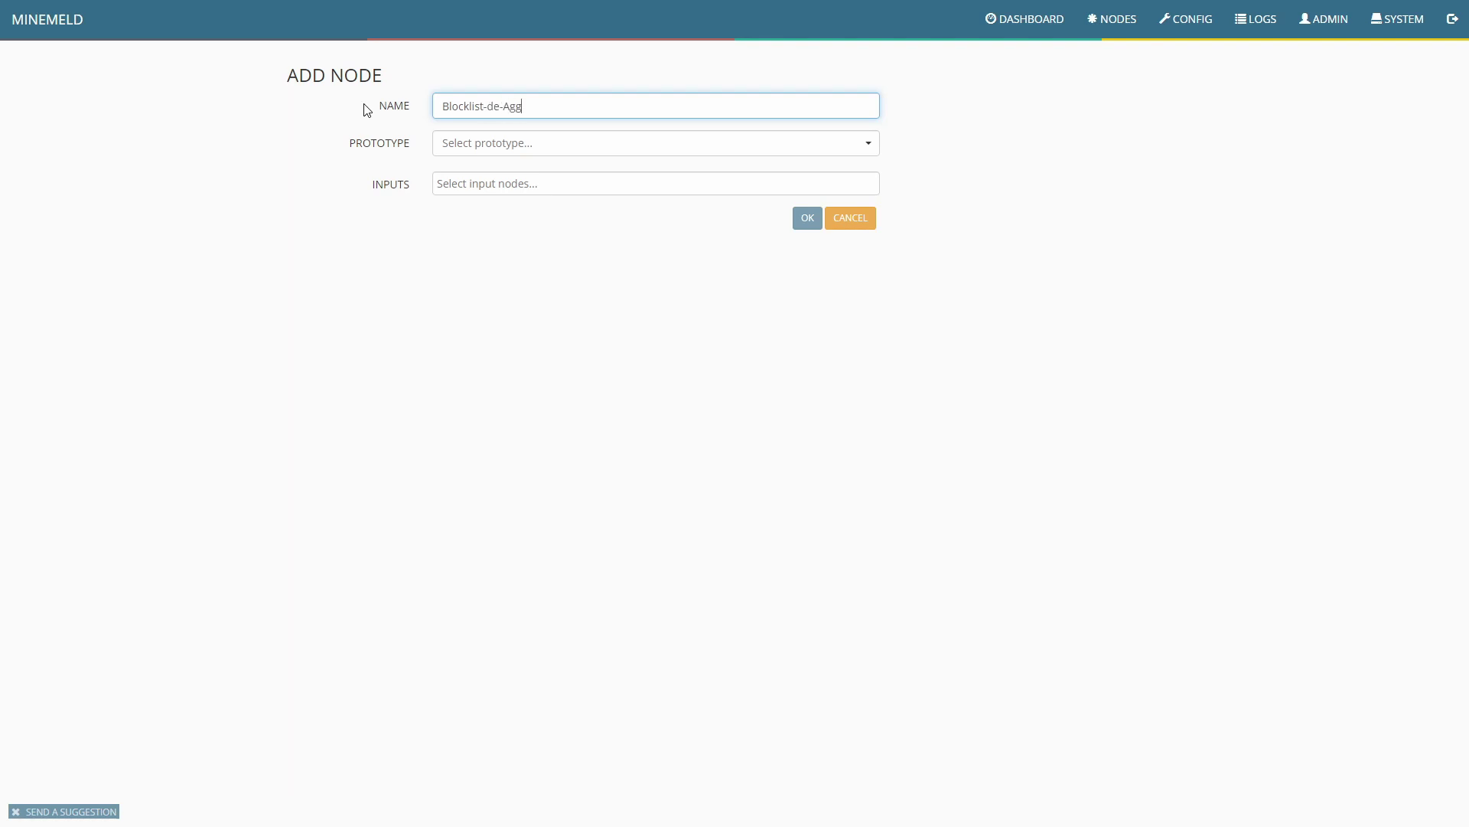
Step: Set its prototype to minemeldlocal.Blocklist-de-aggregator and its input to Blocklist-de-Miner
{"action": "left_click", "coordinate": [498, 149]}
{"action": "scroll", "coordinate": [579, 264], "scroll_direction": "down", "scroll_amount": 10}
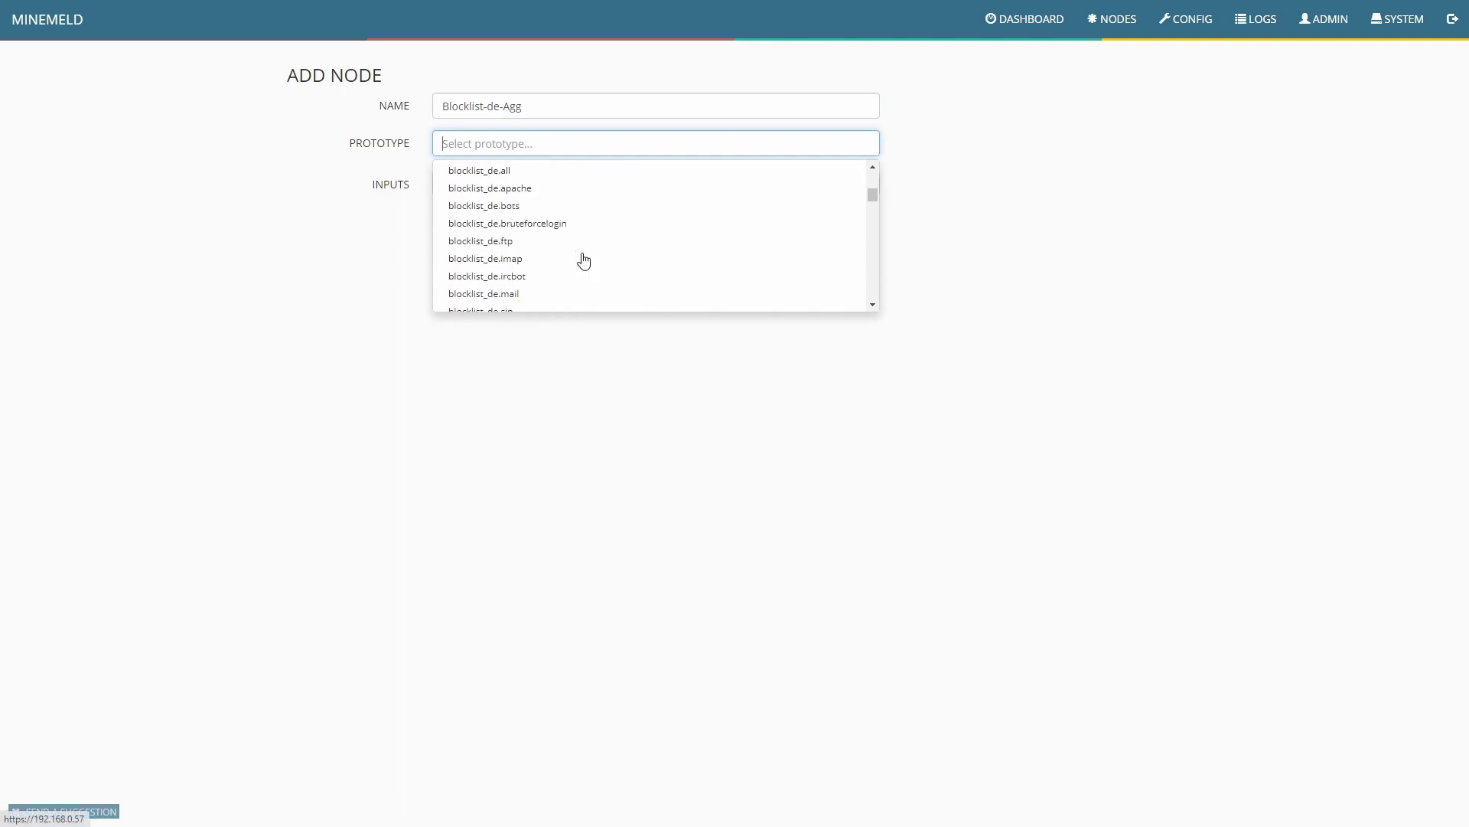
{"action": "scroll", "coordinate": [584, 266], "scroll_direction": "down", "scroll_amount": 15}
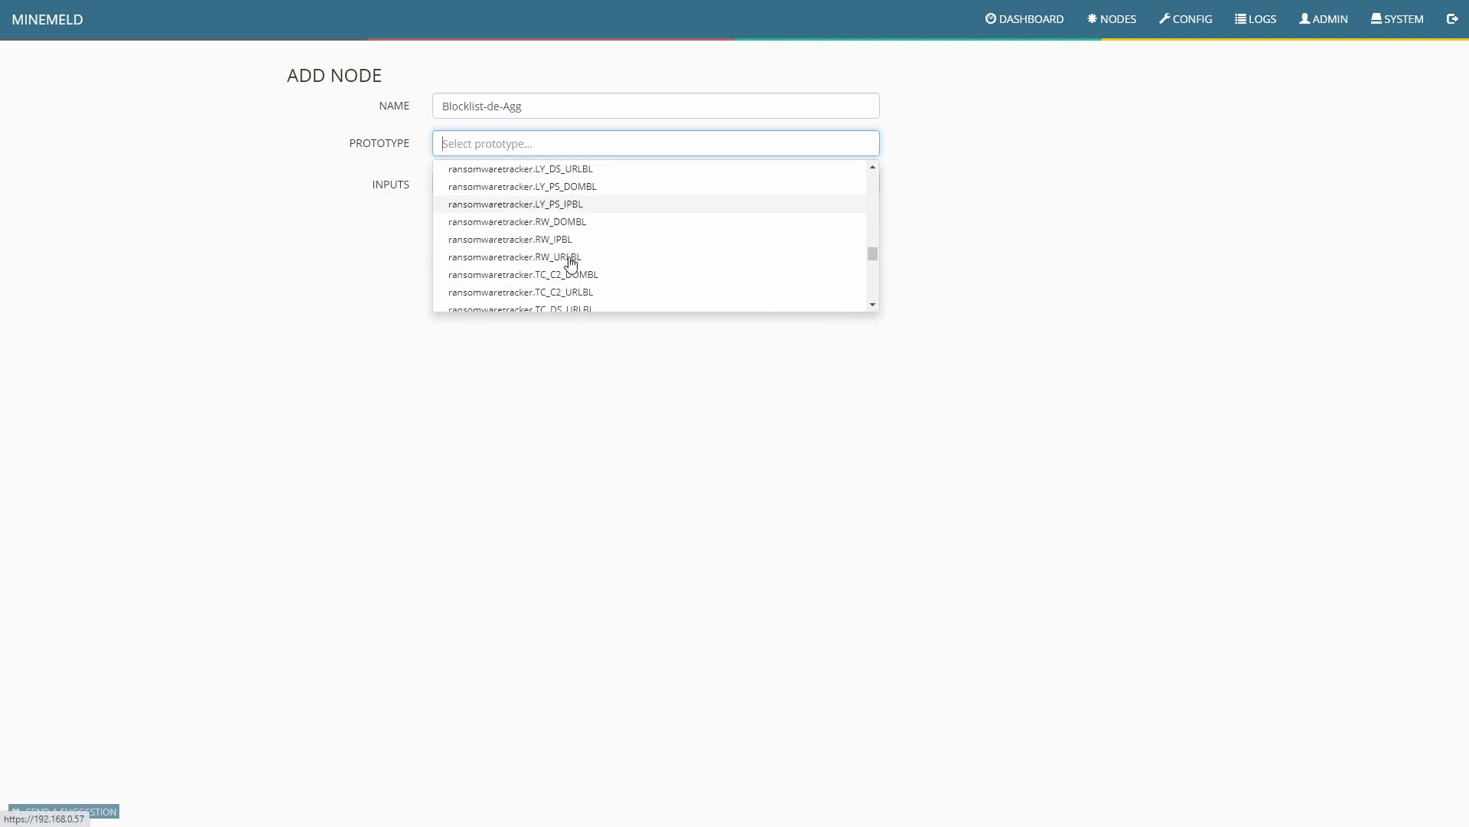
{"action": "scroll", "coordinate": [569, 261], "scroll_direction": "down", "scroll_amount": 15}
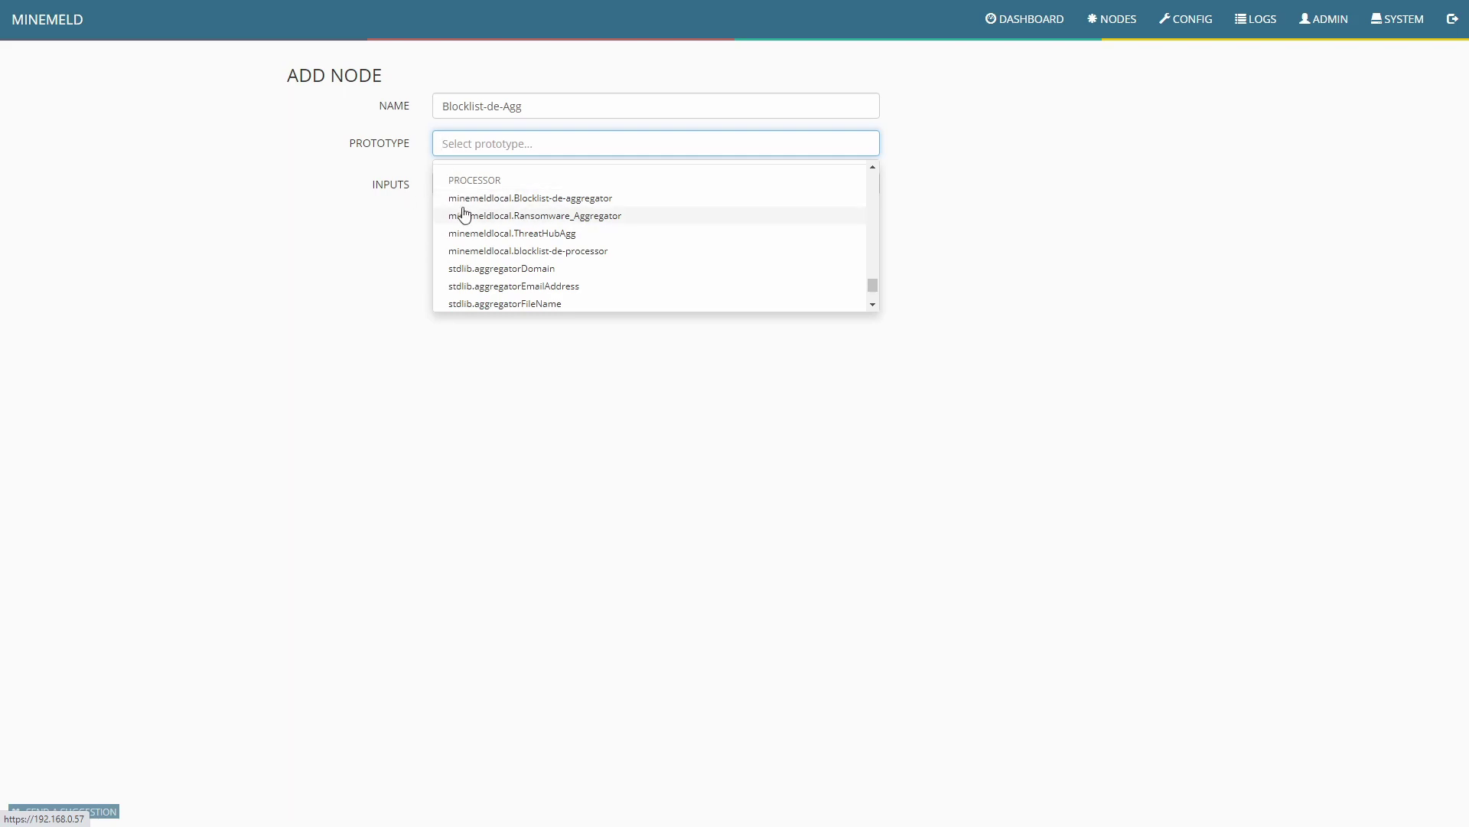
{"action": "scroll", "coordinate": [560, 306], "scroll_direction": "down", "scroll_amount": 1}
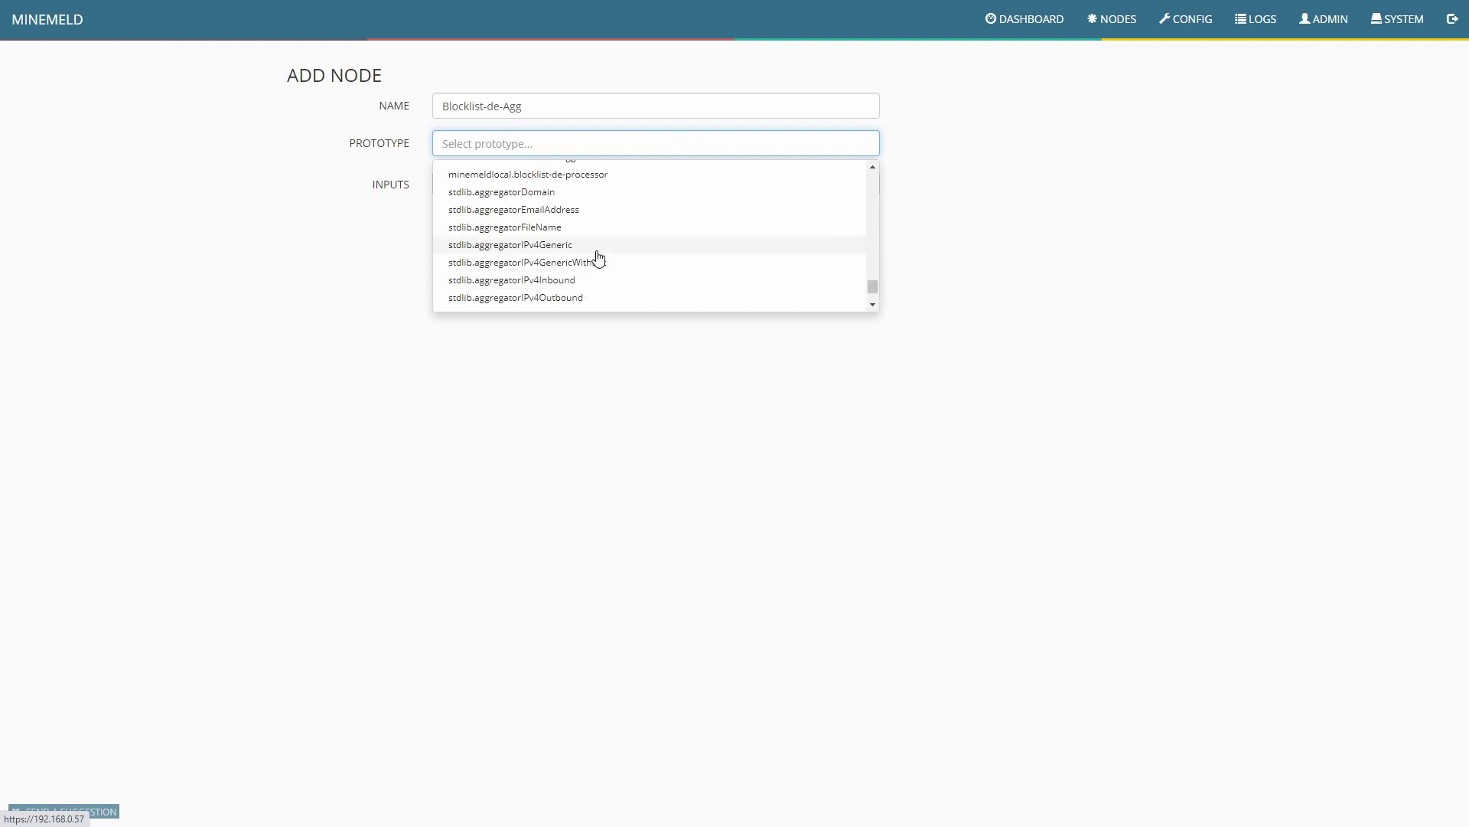
{"action": "scroll", "coordinate": [597, 256], "scroll_direction": "down", "scroll_amount": 2}
{"action": "scroll", "coordinate": [597, 256], "scroll_direction": "up", "scroll_amount": 3}
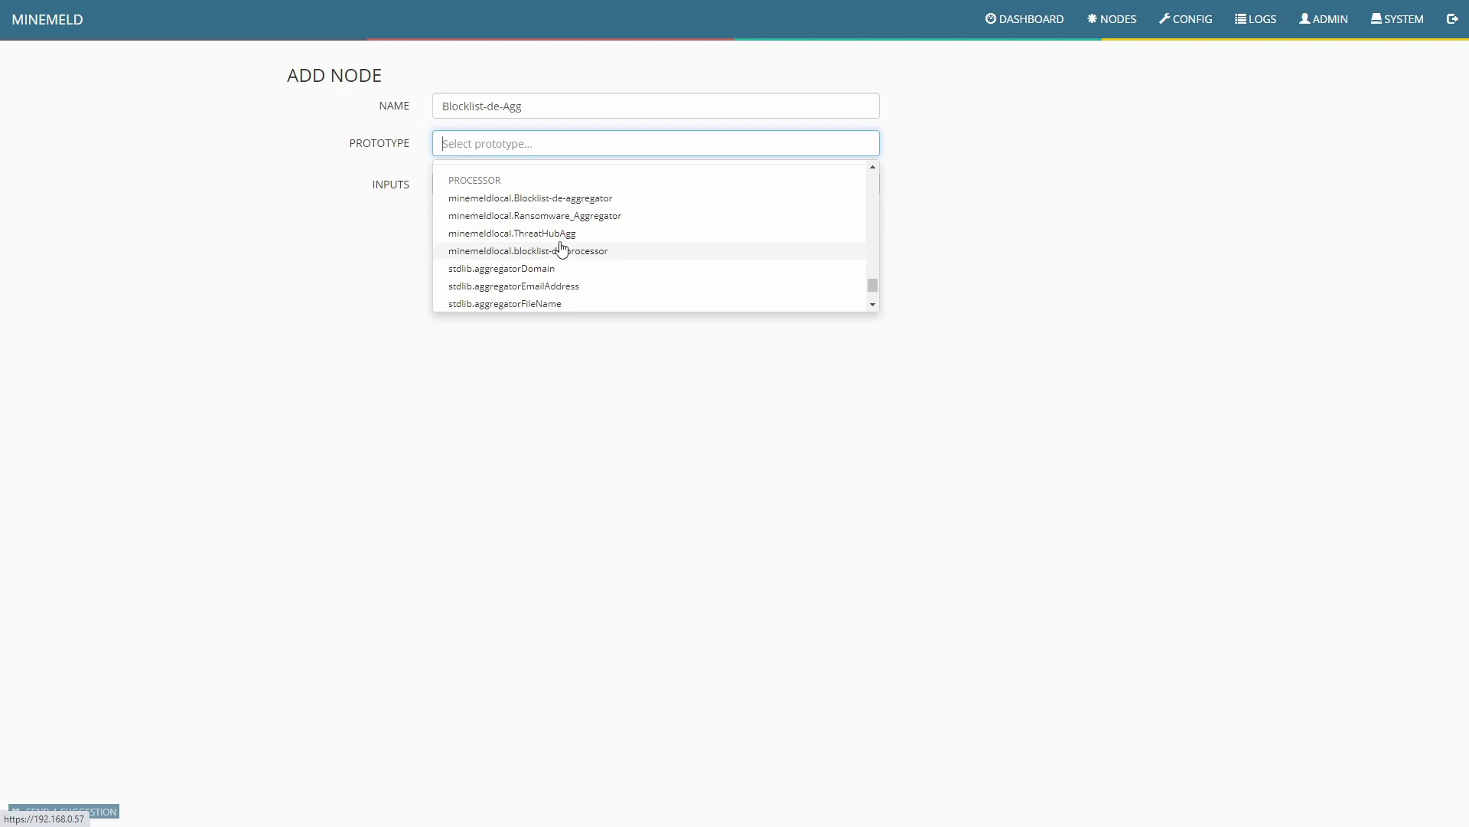
{"action": "left_click", "coordinate": [557, 201]}
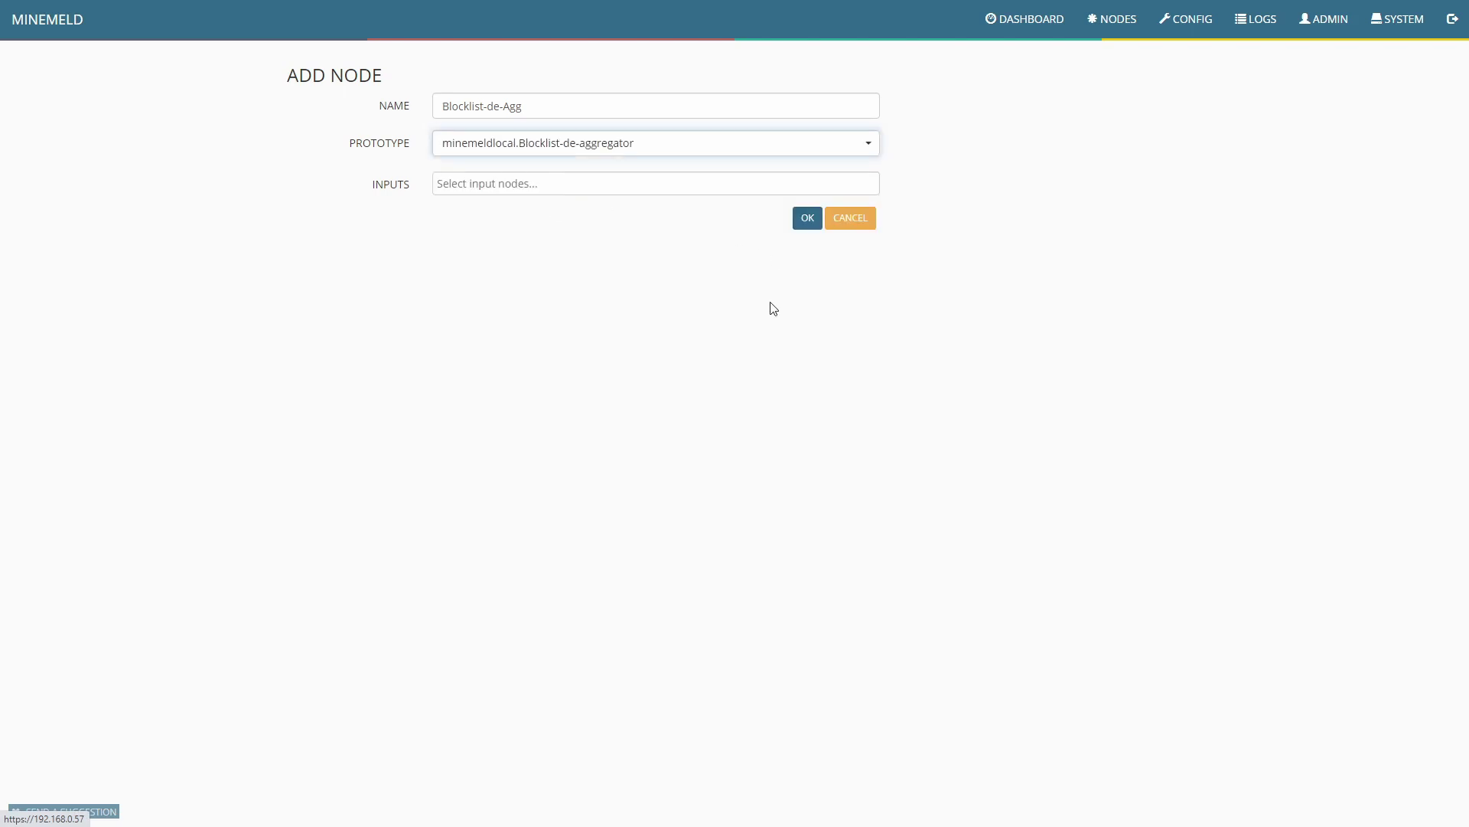
{"action": "left_click", "coordinate": [539, 184]}
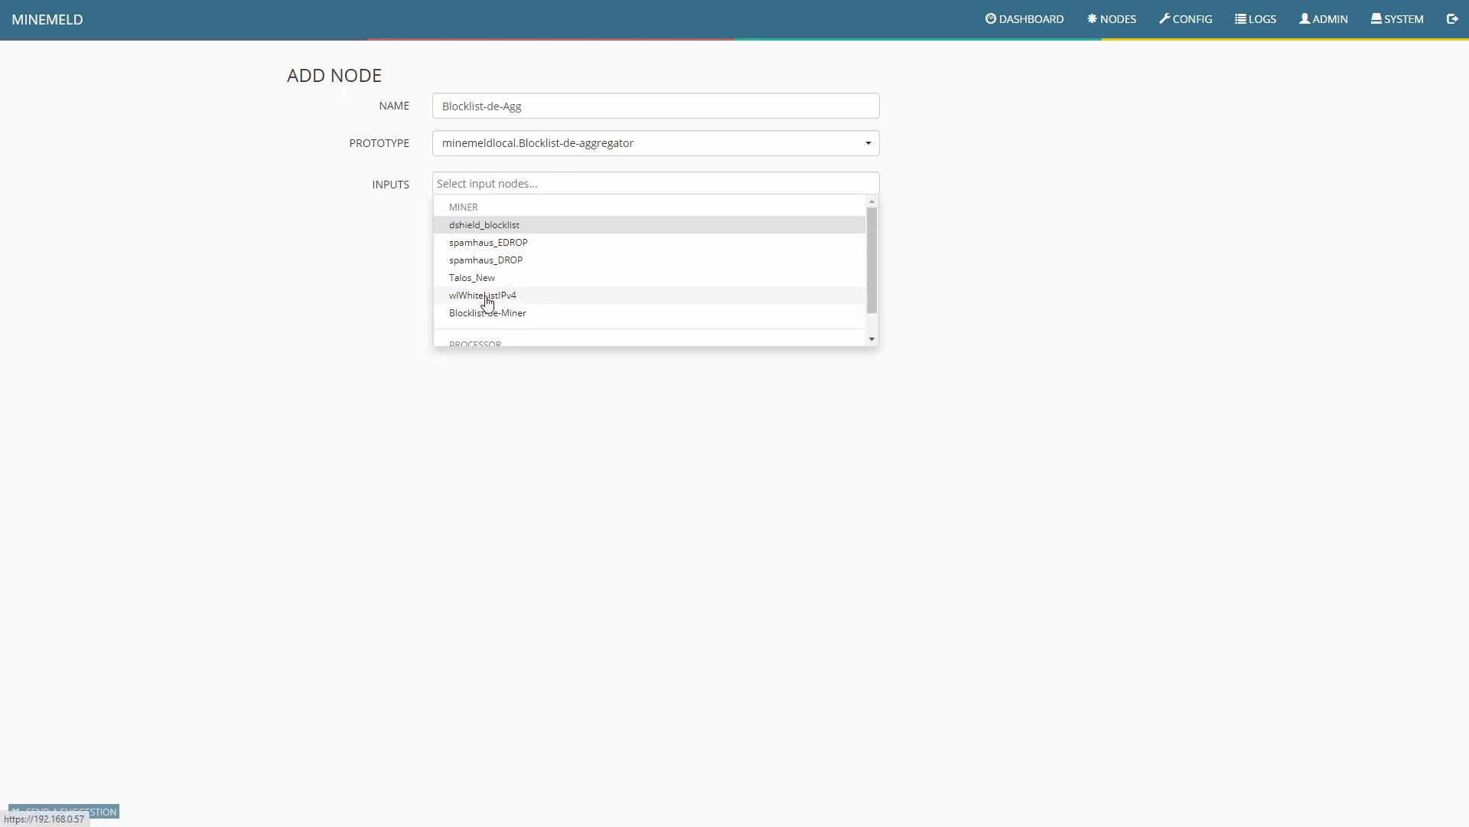
{"action": "left_click", "coordinate": [504, 314]}
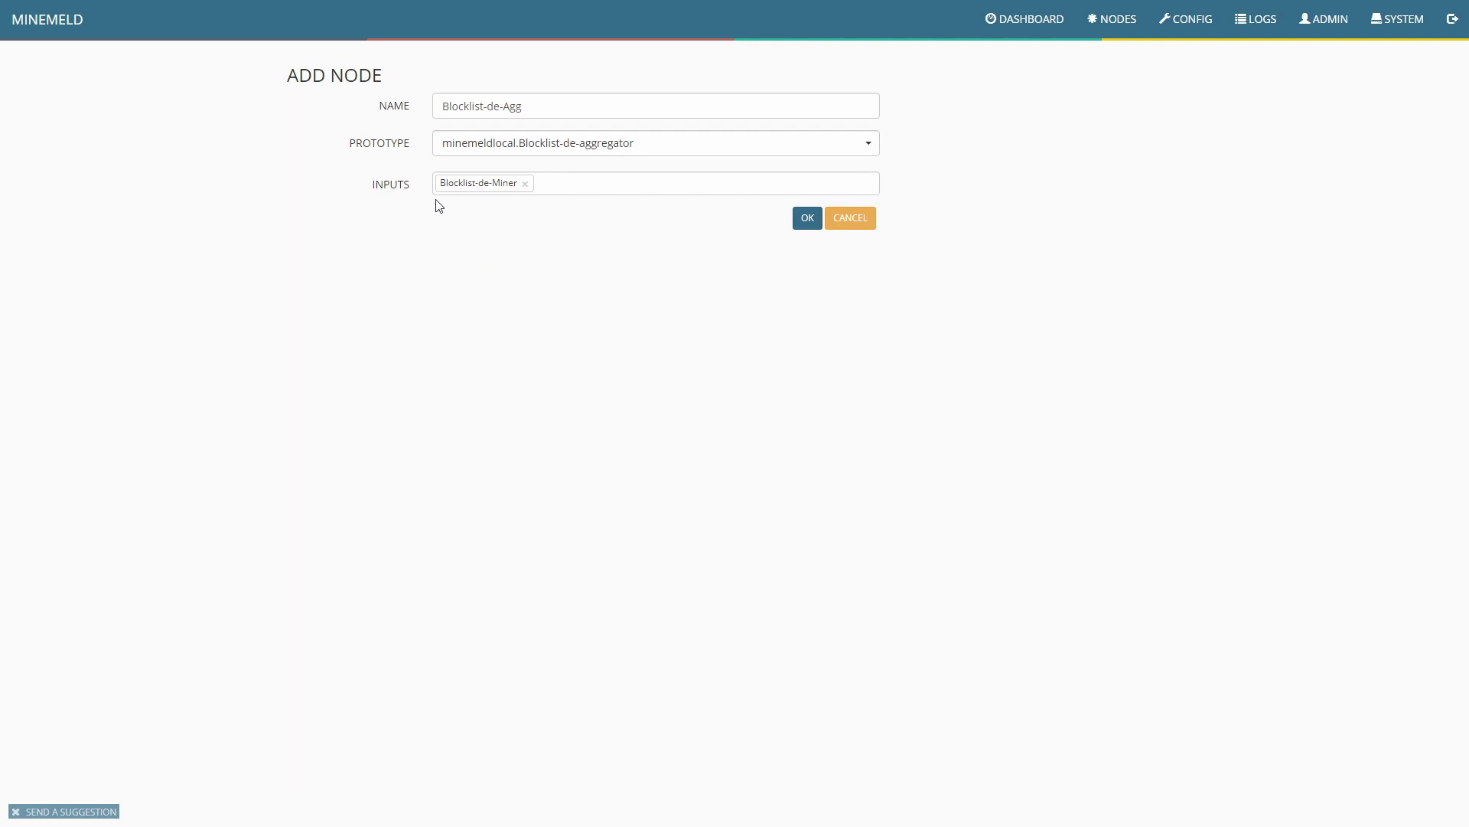
Step: Confirm the Blocklist-de-Agg node, then open the inboundfeedhc node's details
{"action": "left_click", "coordinate": [808, 218]}
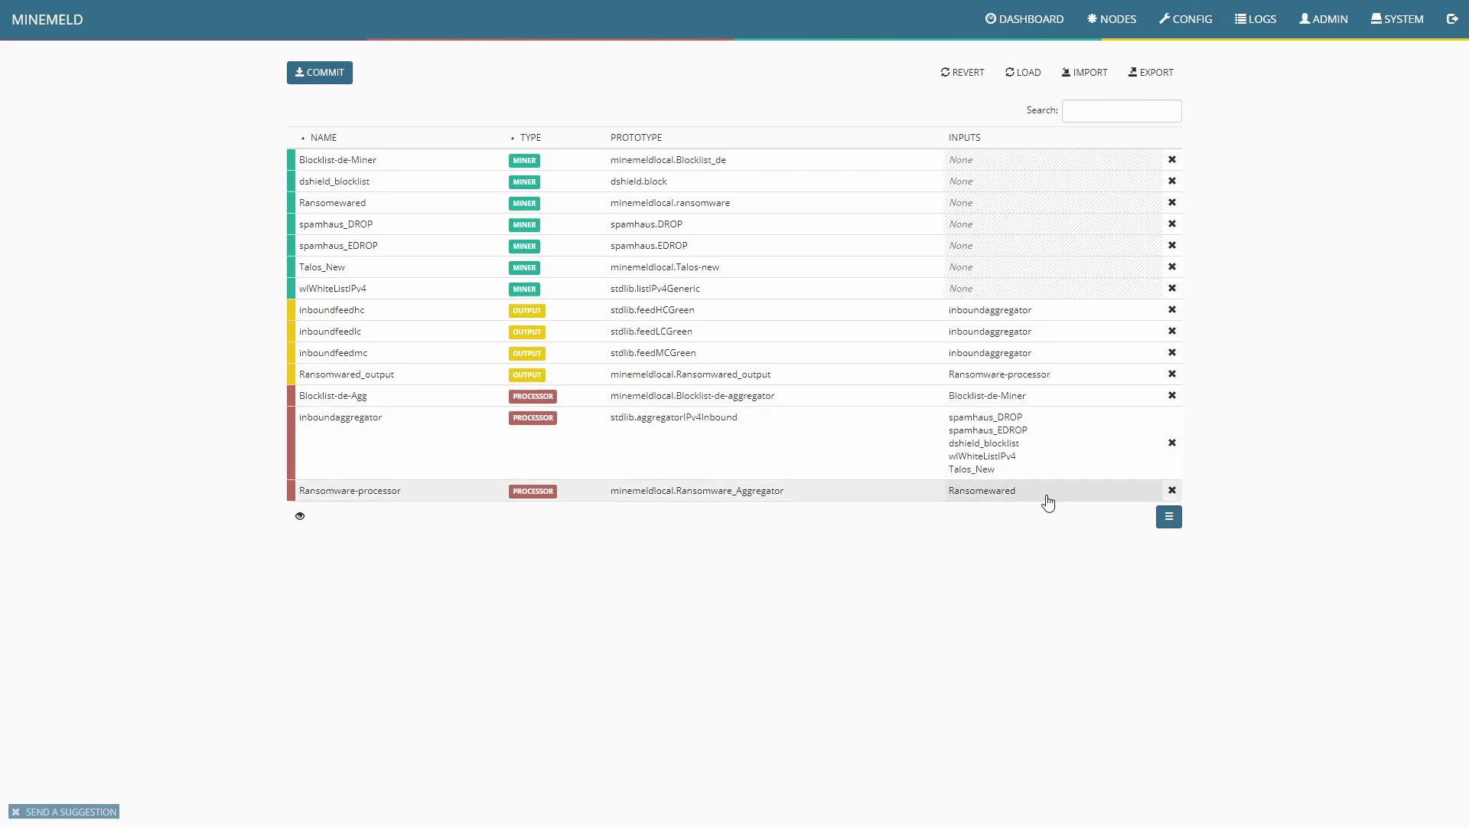
{"action": "left_click", "coordinate": [1122, 15]}
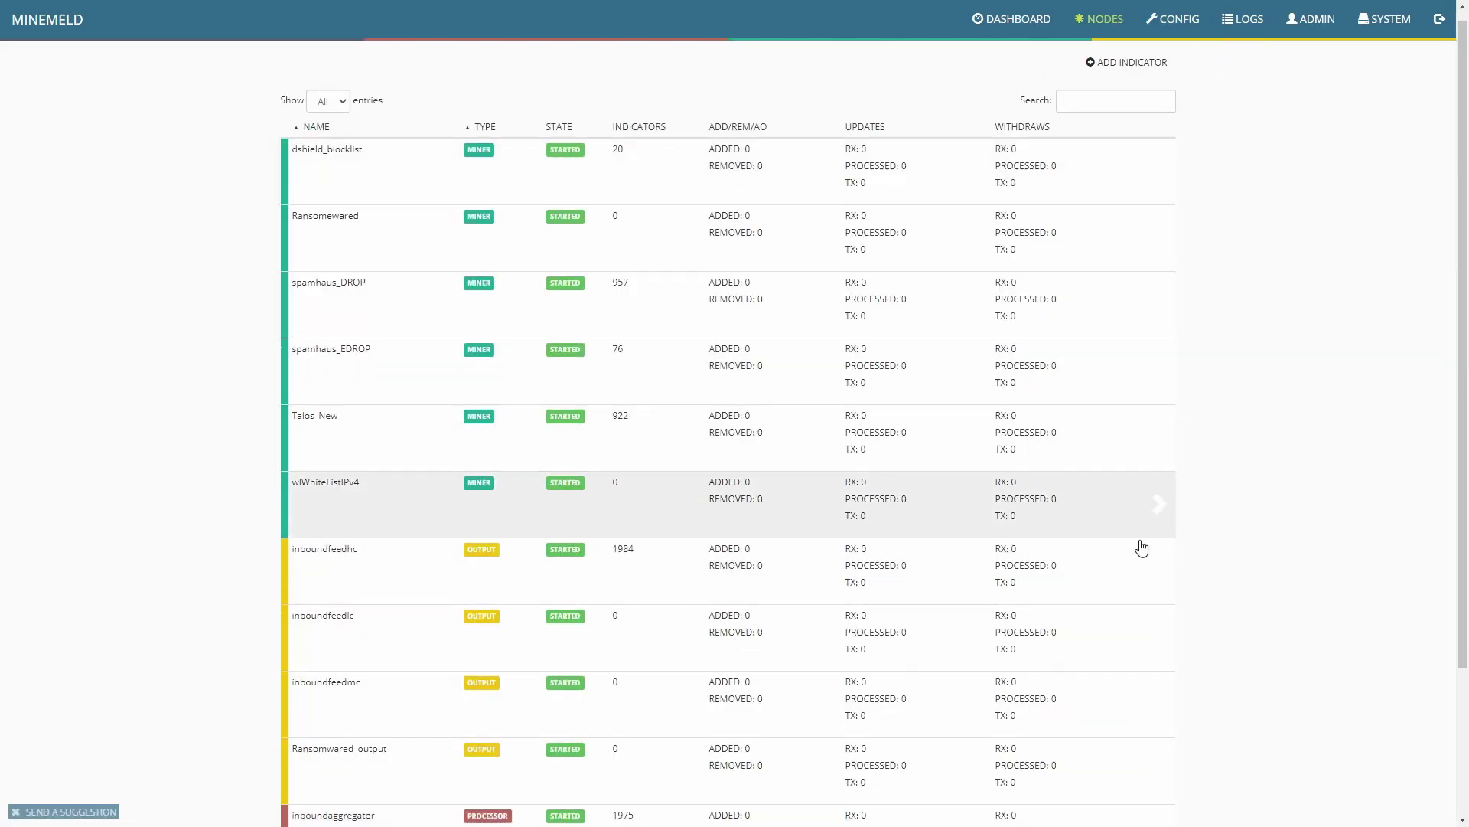
{"action": "scroll", "coordinate": [1148, 546], "scroll_direction": "down", "scroll_amount": 3}
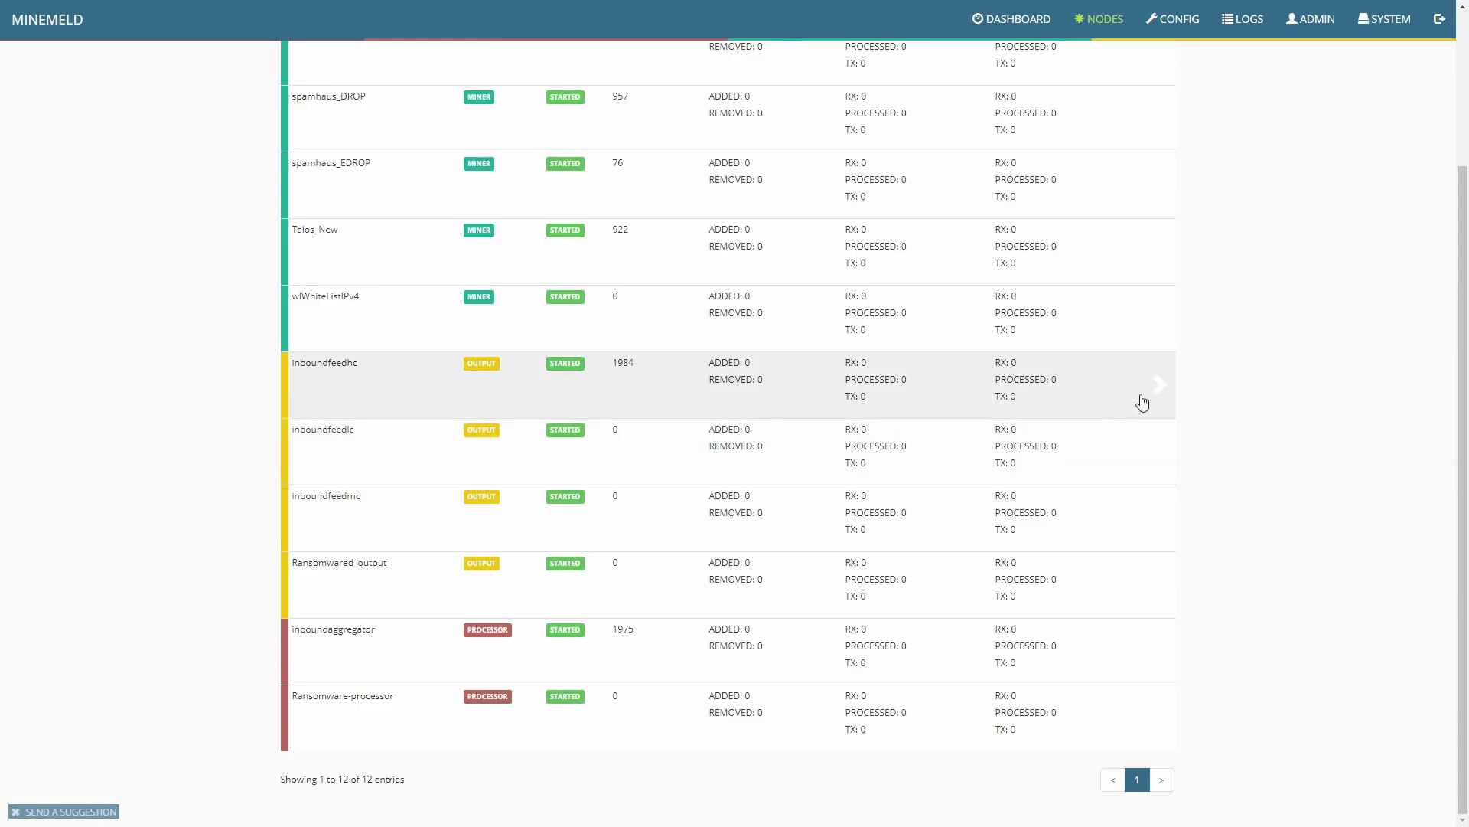
{"action": "left_click", "coordinate": [1150, 392]}
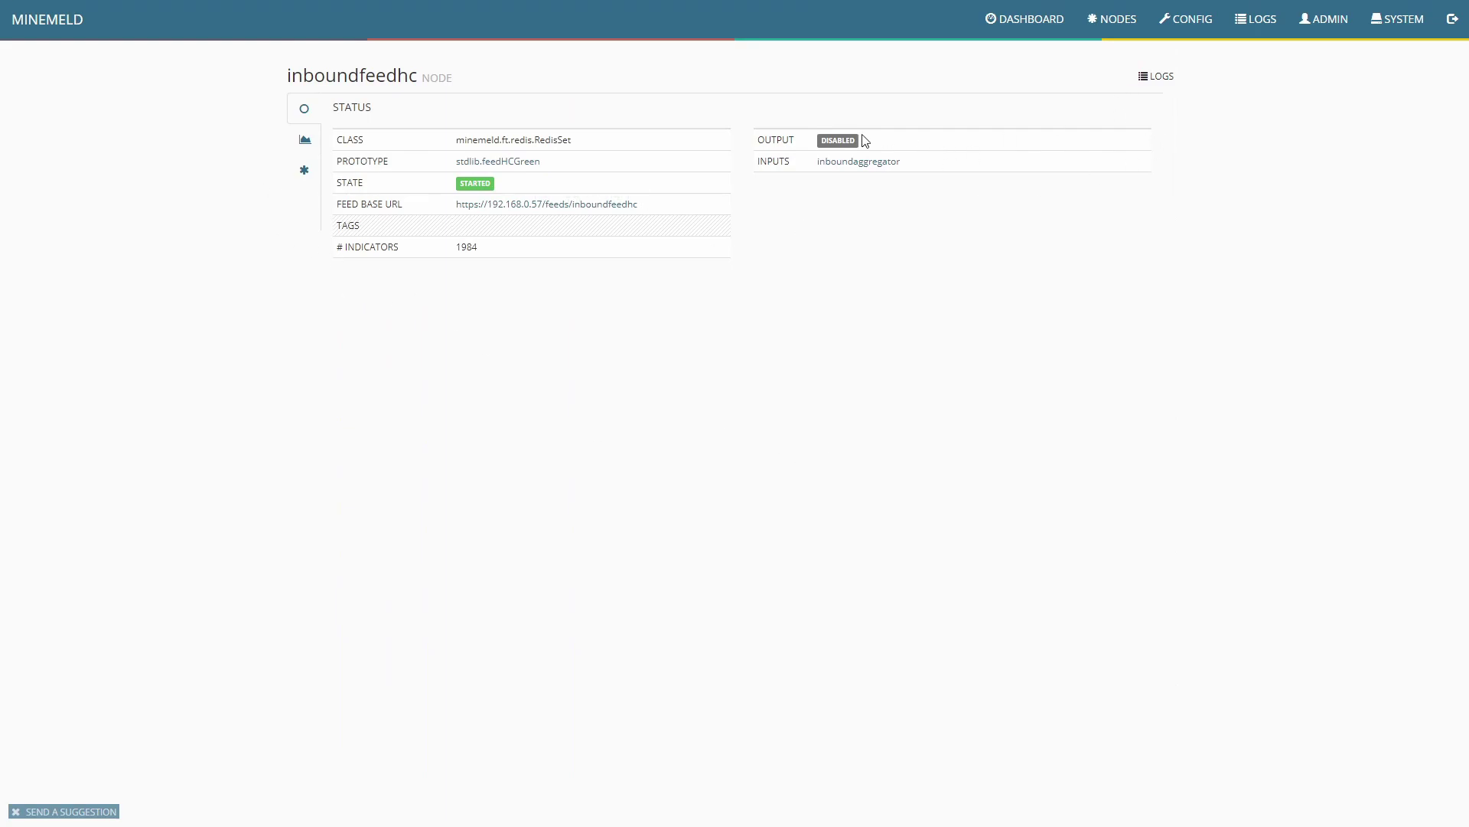
Step: From stdlib.feedHCGreen, save a new prototype Blocklist-de-output described 'High Confidence indicator'
{"action": "left_click", "coordinate": [501, 161]}
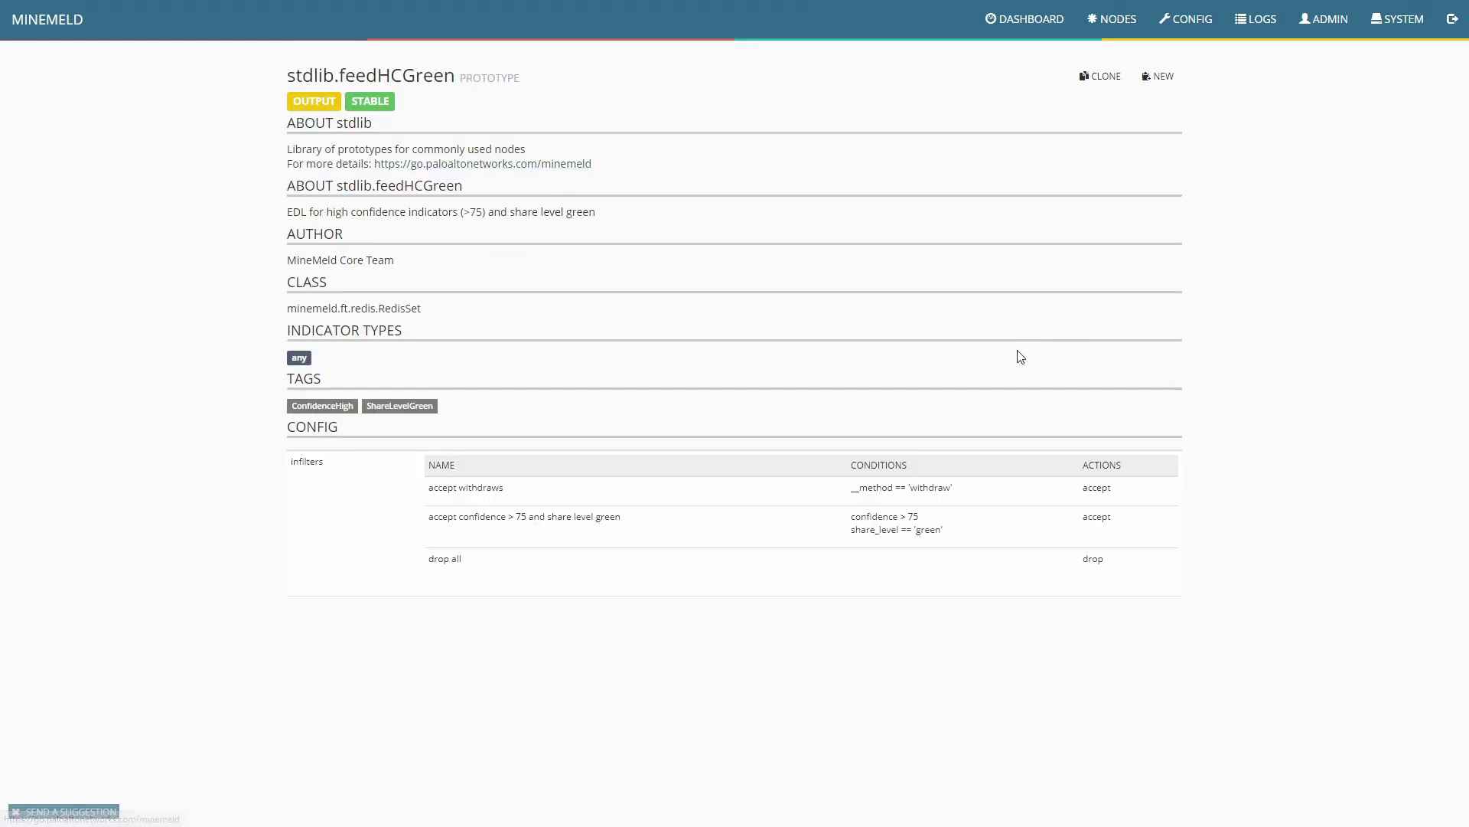
{"action": "left_click", "coordinate": [1168, 83]}
{"action": "left_click_drag", "start_coordinate": [632, 110], "coordinate": [342, 114]}
{"action": "type", "text": "Blocklist-de-output"}
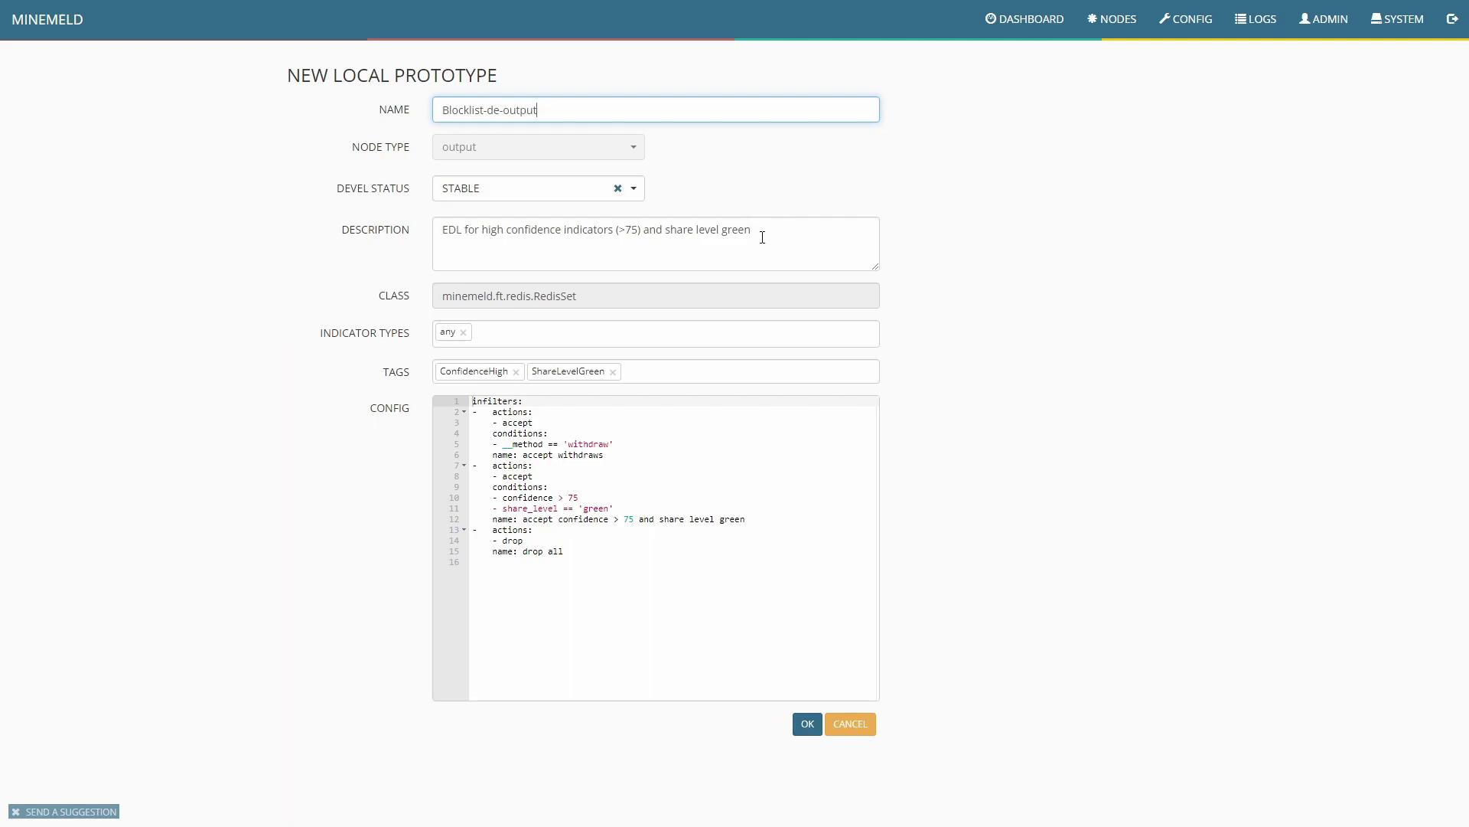
{"action": "left_click_drag", "start_coordinate": [762, 238], "coordinate": [441, 226]}
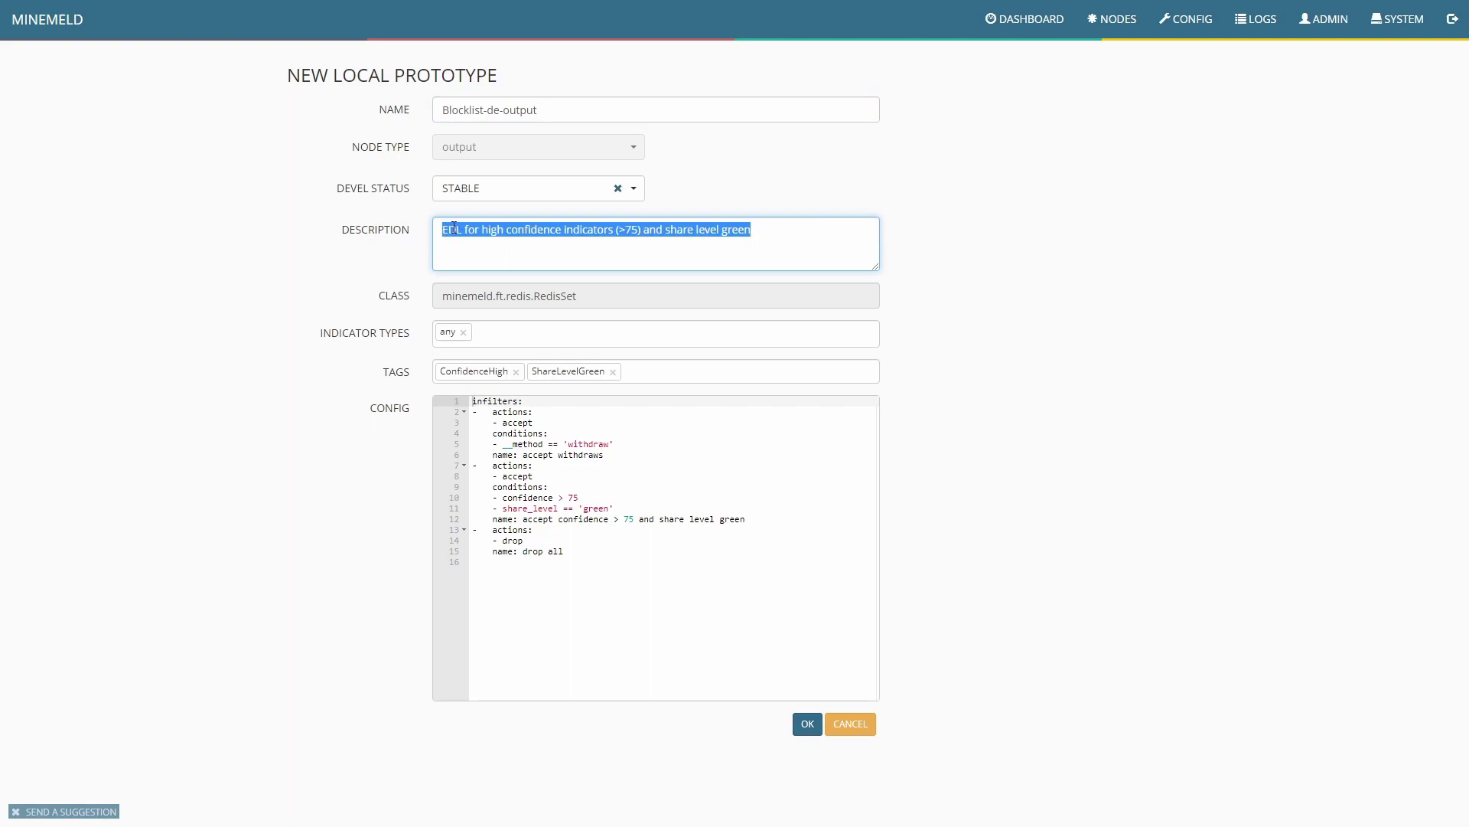
{"action": "type", "text": "High Confidence indicator"}
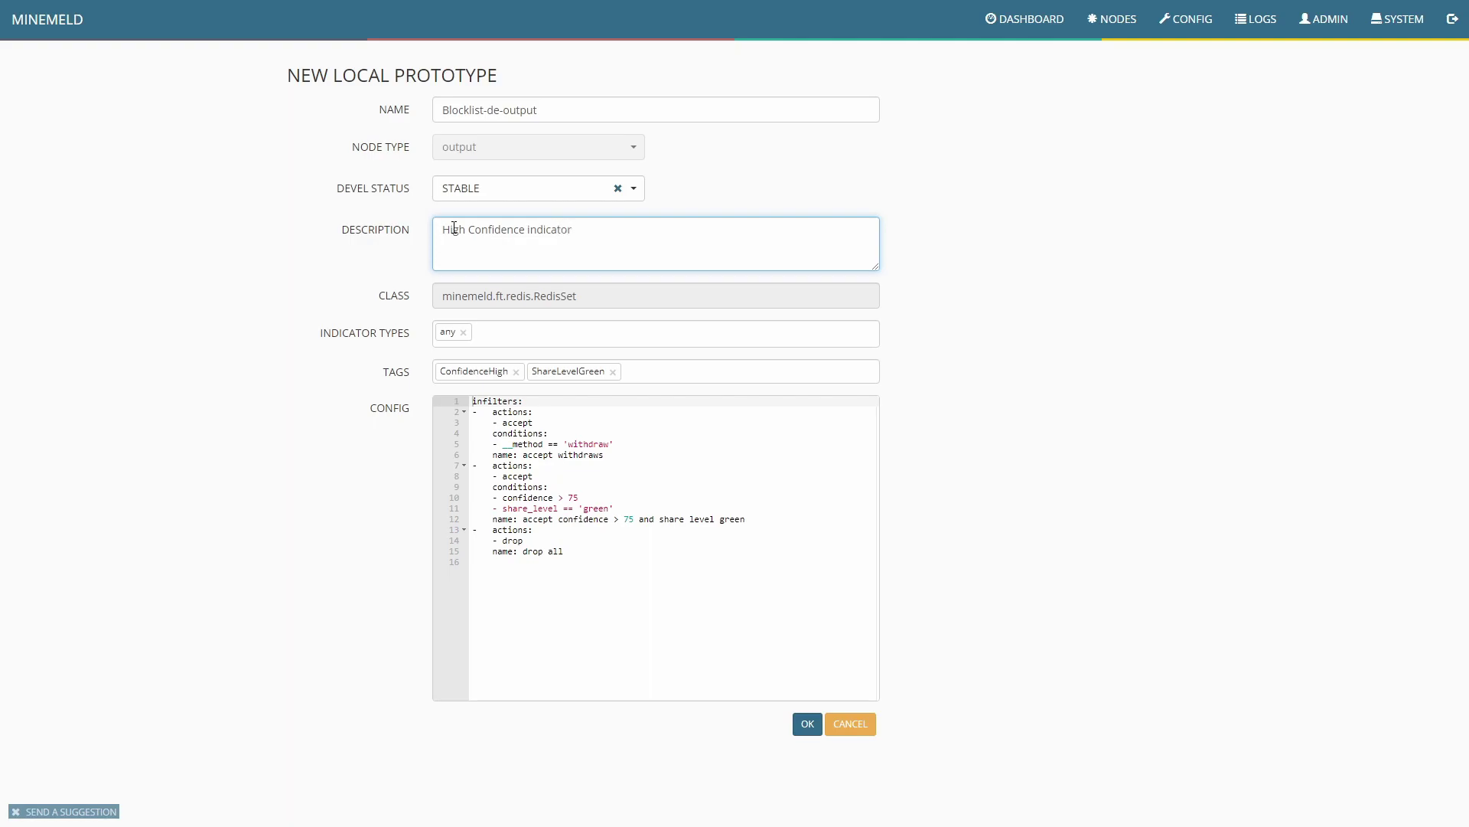
{"action": "left_click", "coordinate": [940, 480]}
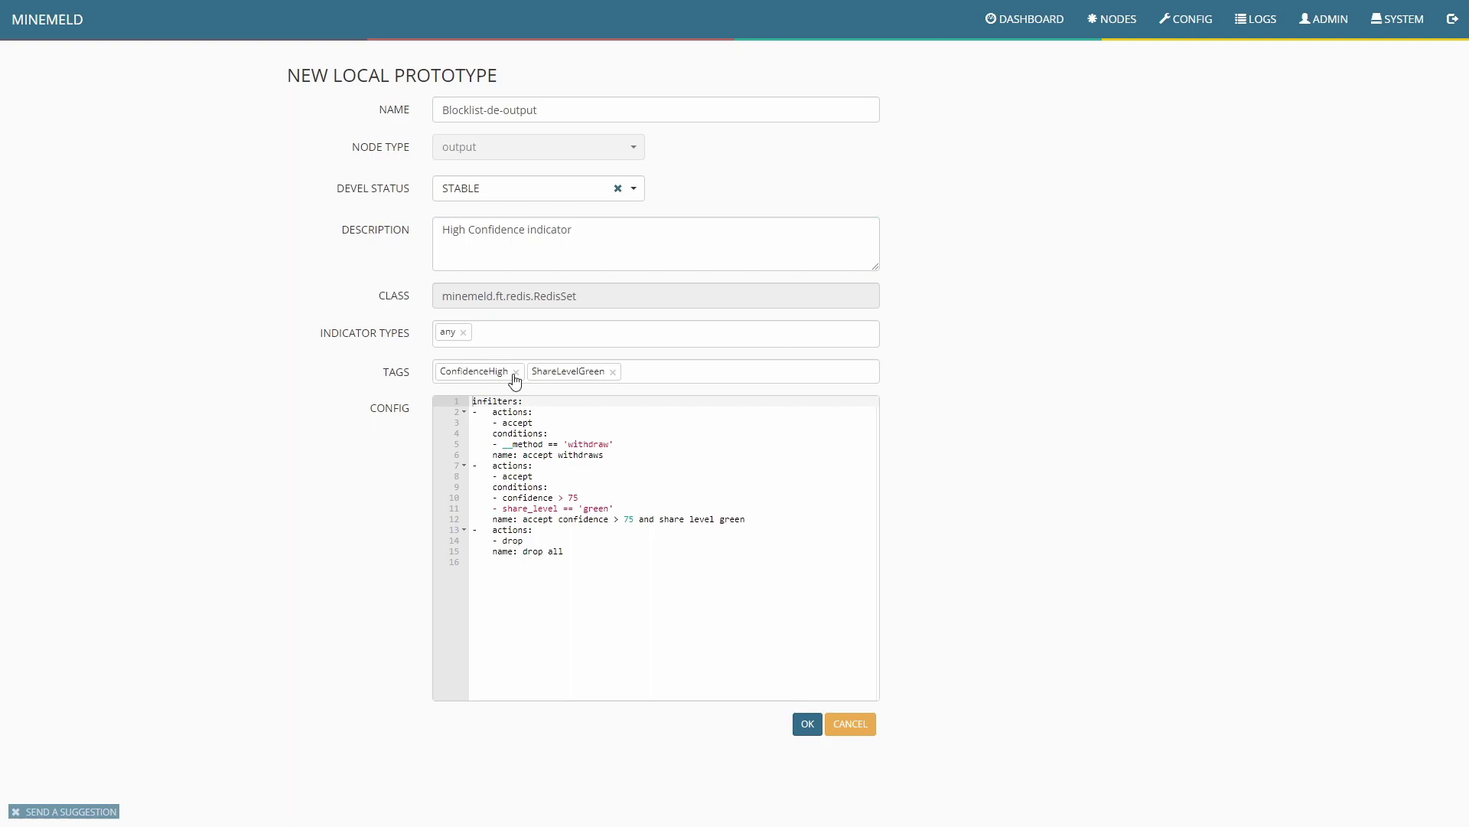
{"action": "left_click", "coordinate": [801, 723]}
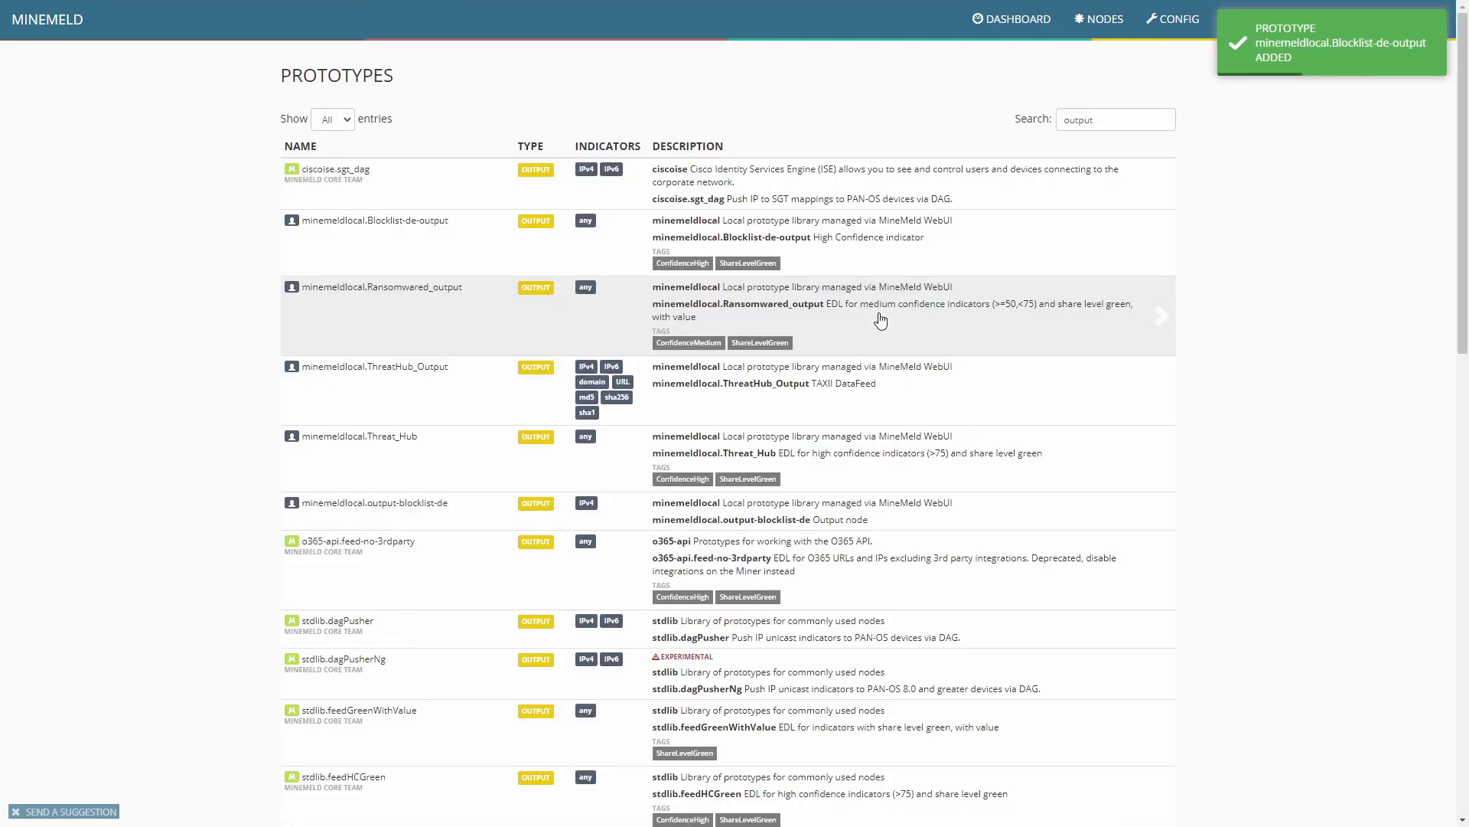
Step: Start a new node in the configuration table named BLOCKLIST_DE_OUTPUT
{"action": "left_click", "coordinate": [1185, 19]}
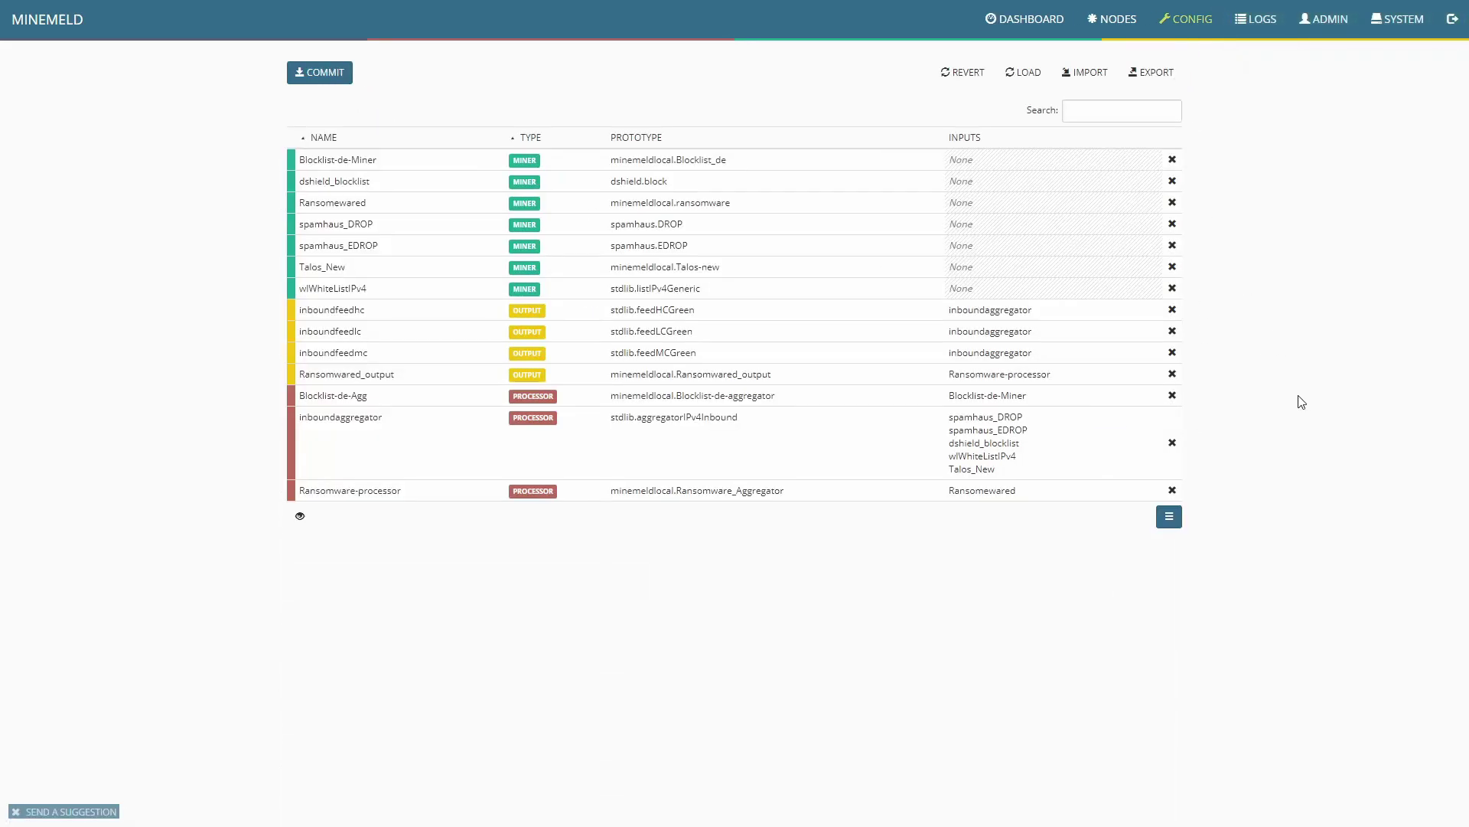
{"action": "left_click", "coordinate": [303, 524]}
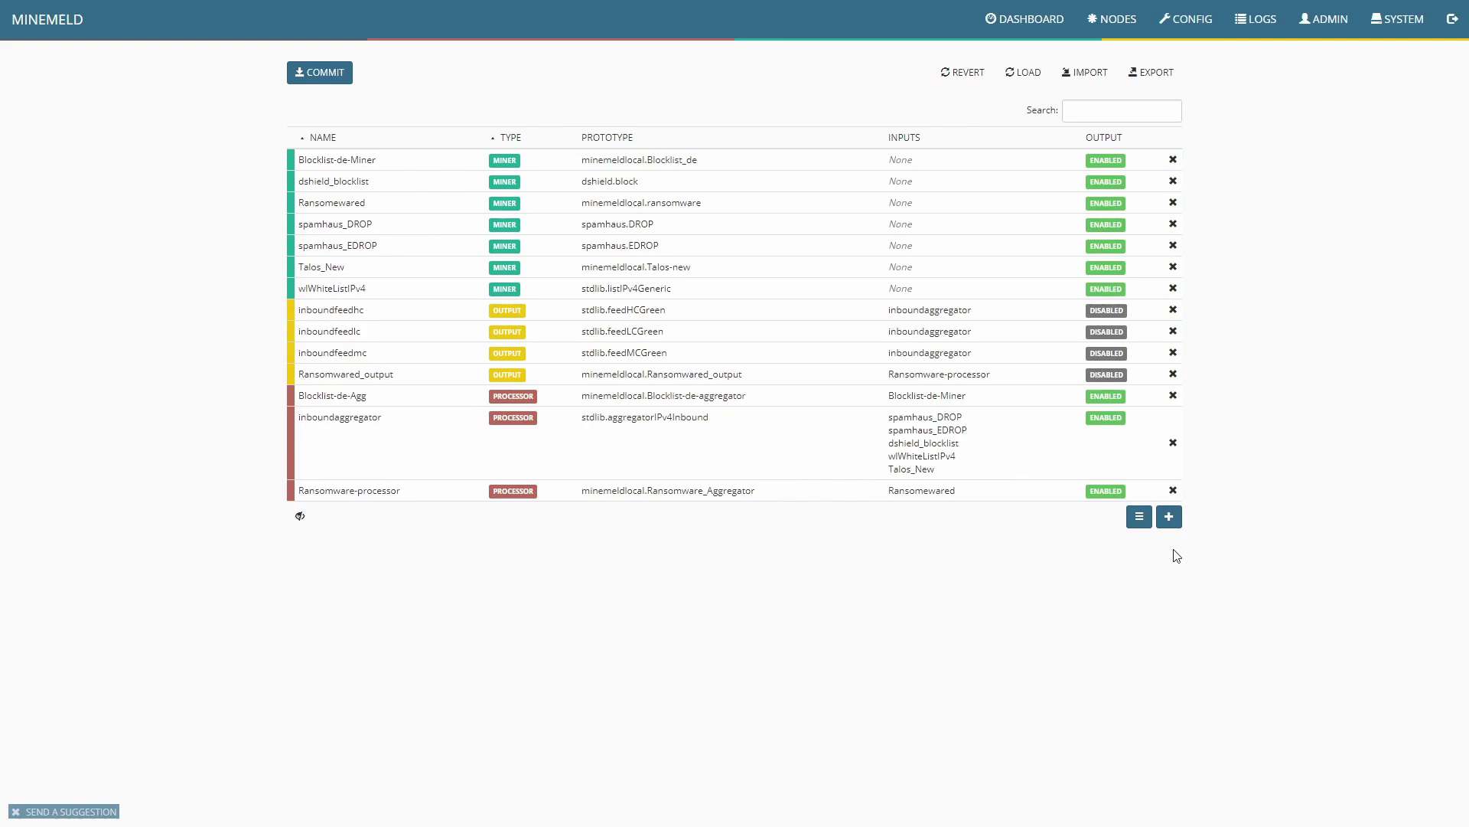
{"action": "left_click", "coordinate": [1169, 518]}
{"action": "triple_click", "coordinate": [561, 111]}
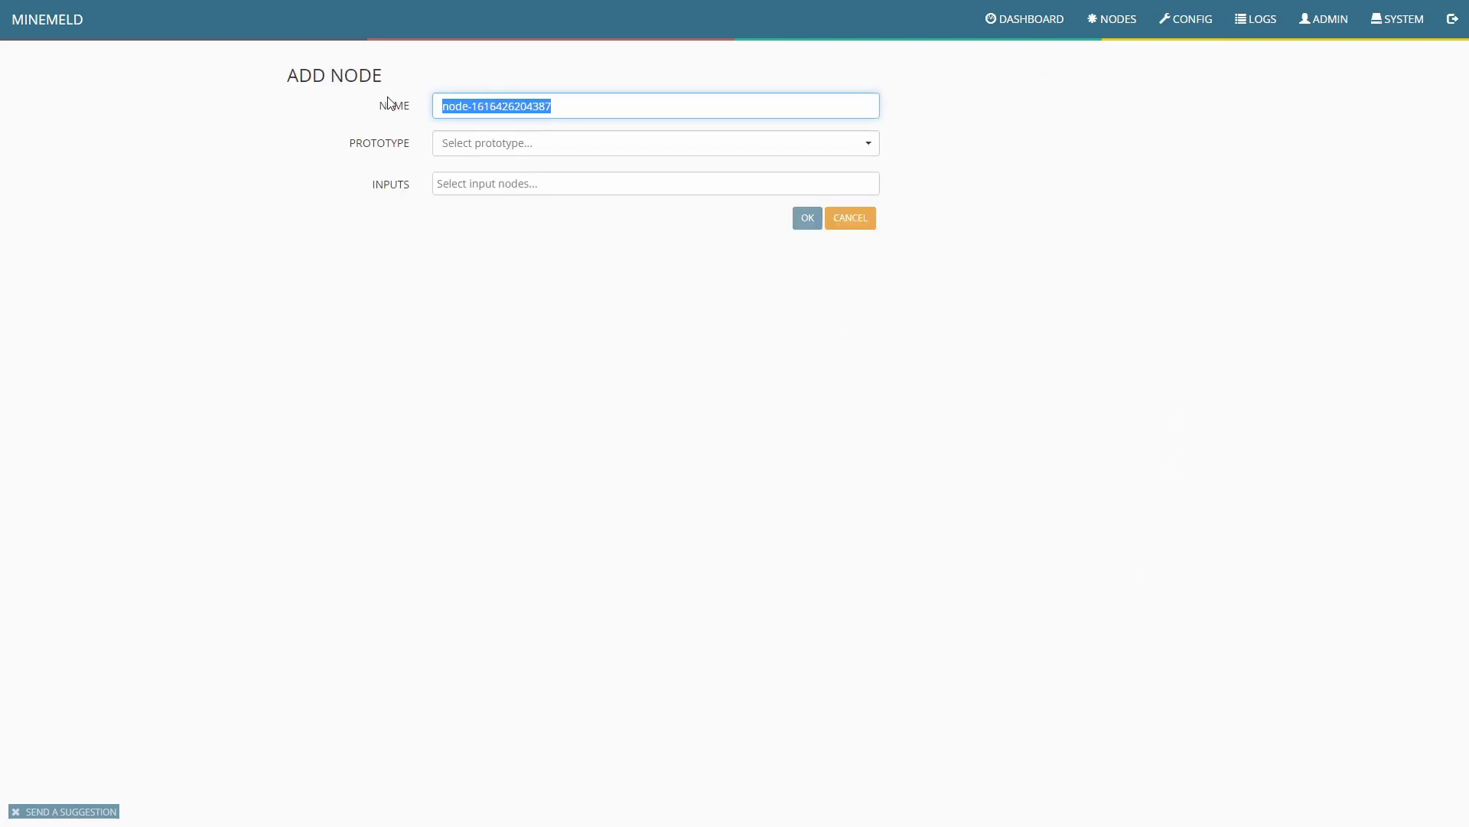
{"action": "type", "text": "BLOCKLIST_DE_OUTPUT"}
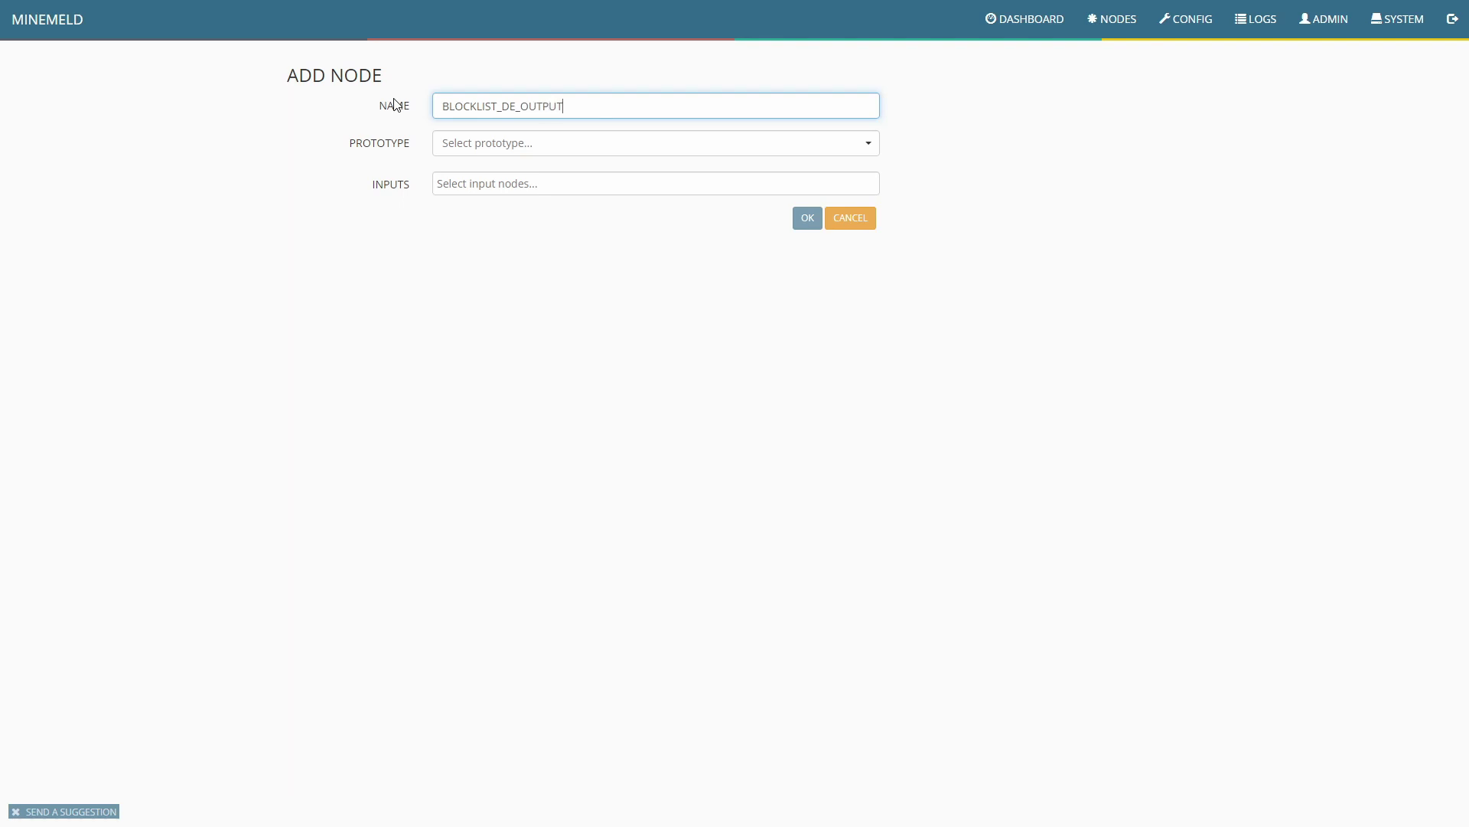
Step: Give it prototype minemeldlocal.Blocklist-de-output and input Blocklist-de-Agg, and confirm
{"action": "left_click", "coordinate": [534, 144]}
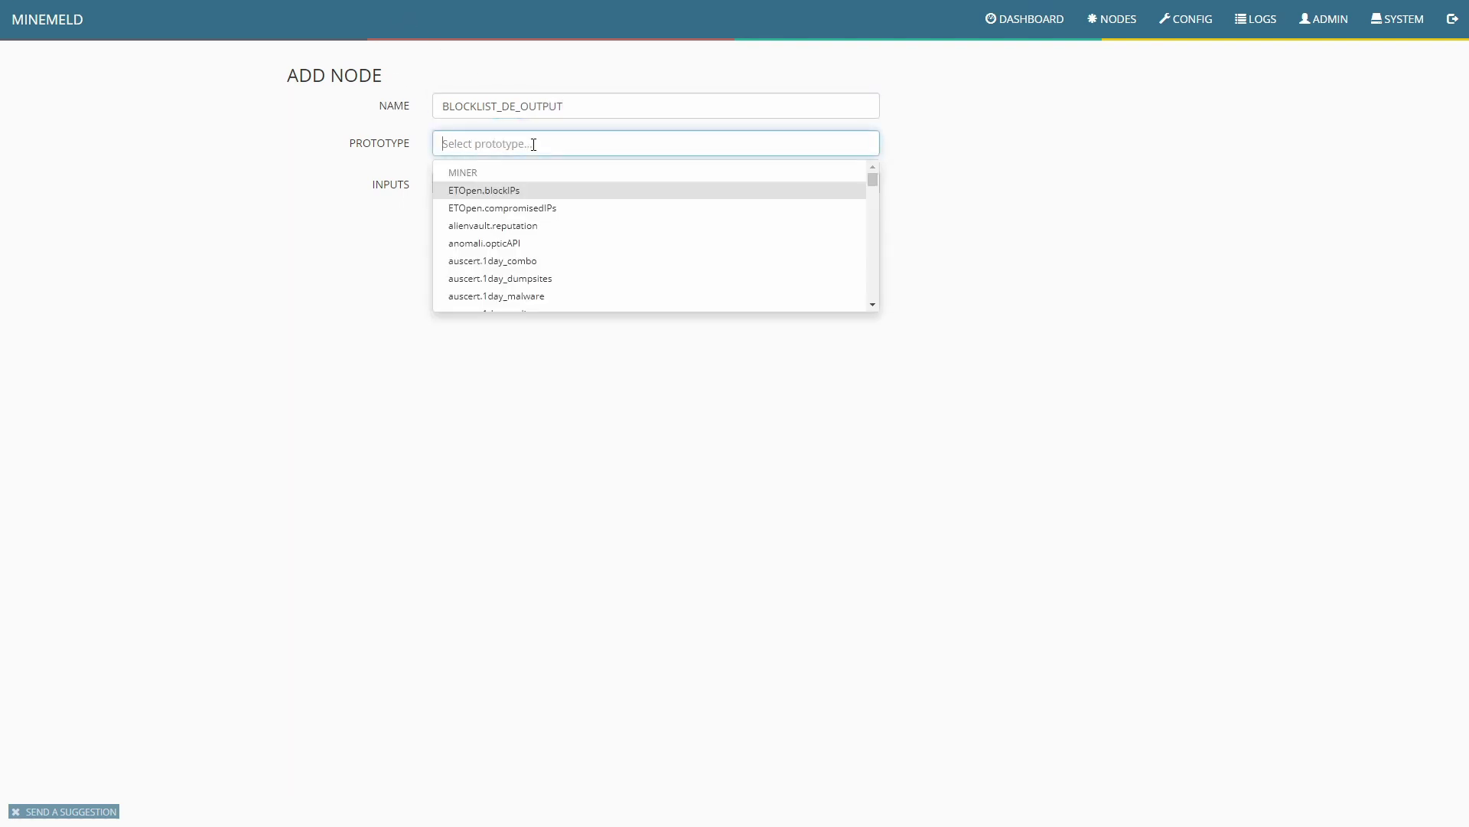
{"action": "scroll", "coordinate": [528, 217], "scroll_direction": "down", "scroll_amount": 5}
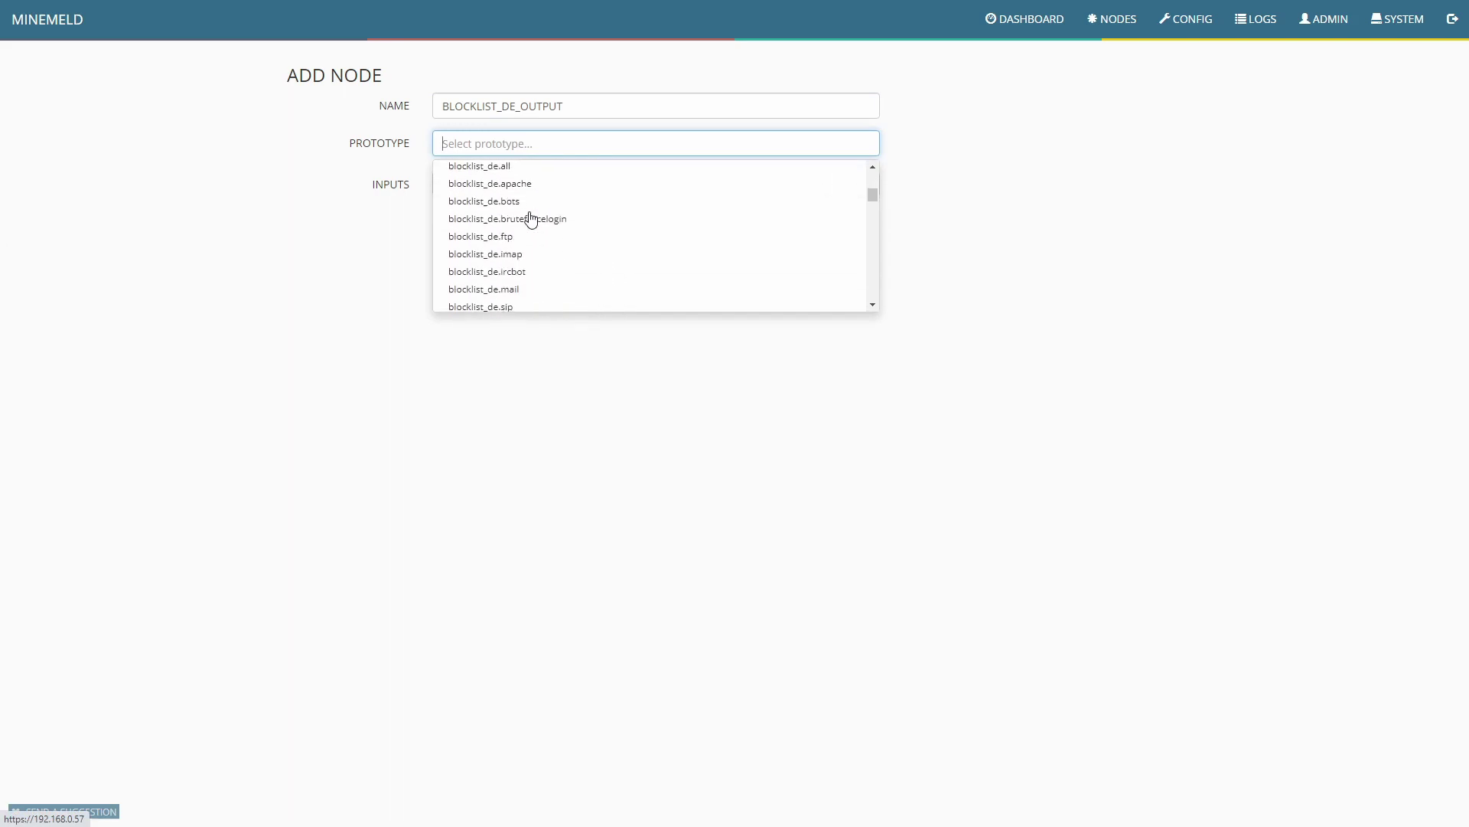
{"action": "scroll", "coordinate": [531, 219], "scroll_direction": "down", "scroll_amount": 15}
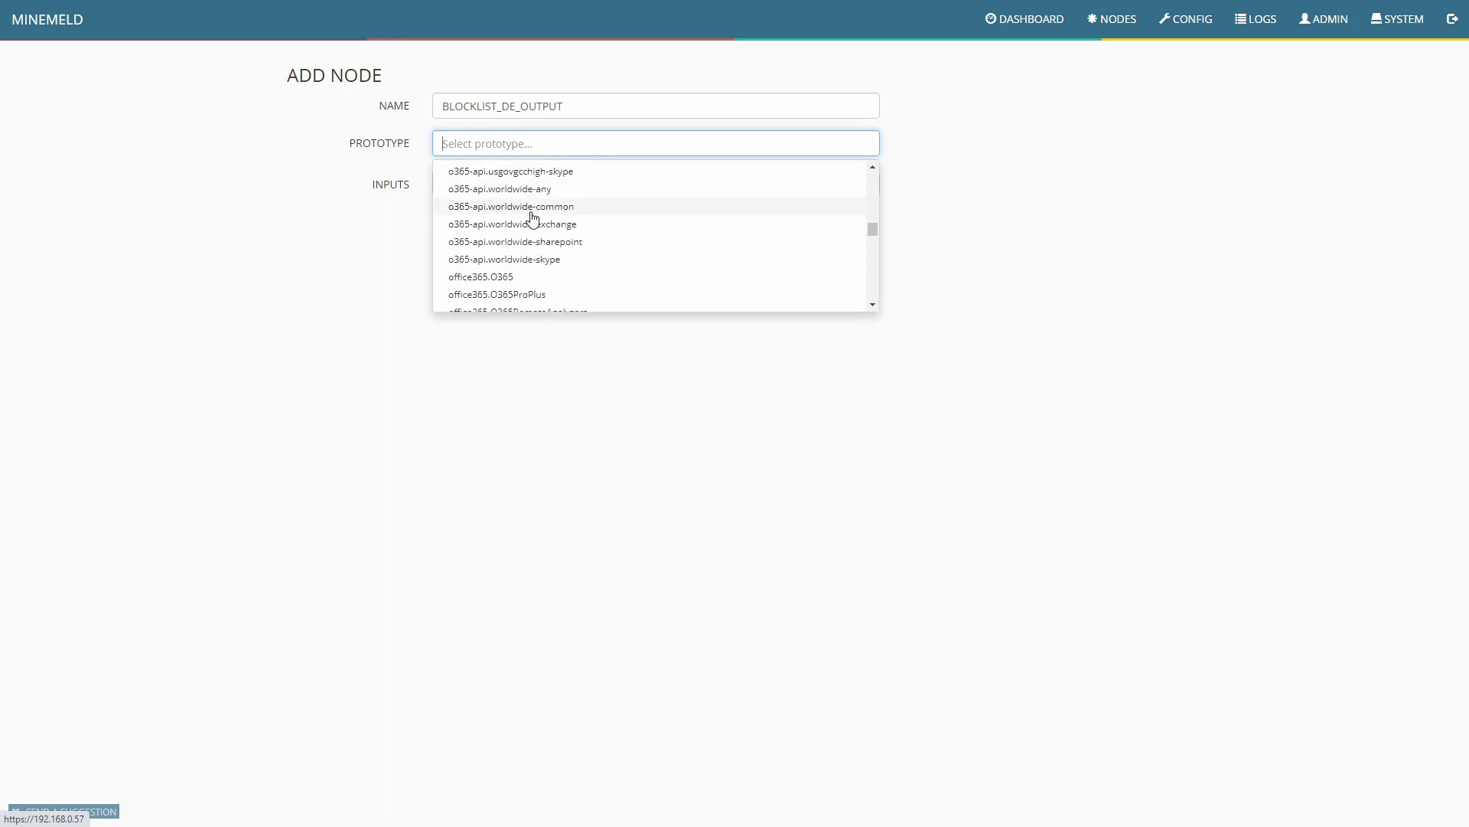
{"action": "scroll", "coordinate": [533, 219], "scroll_direction": "down", "scroll_amount": 15}
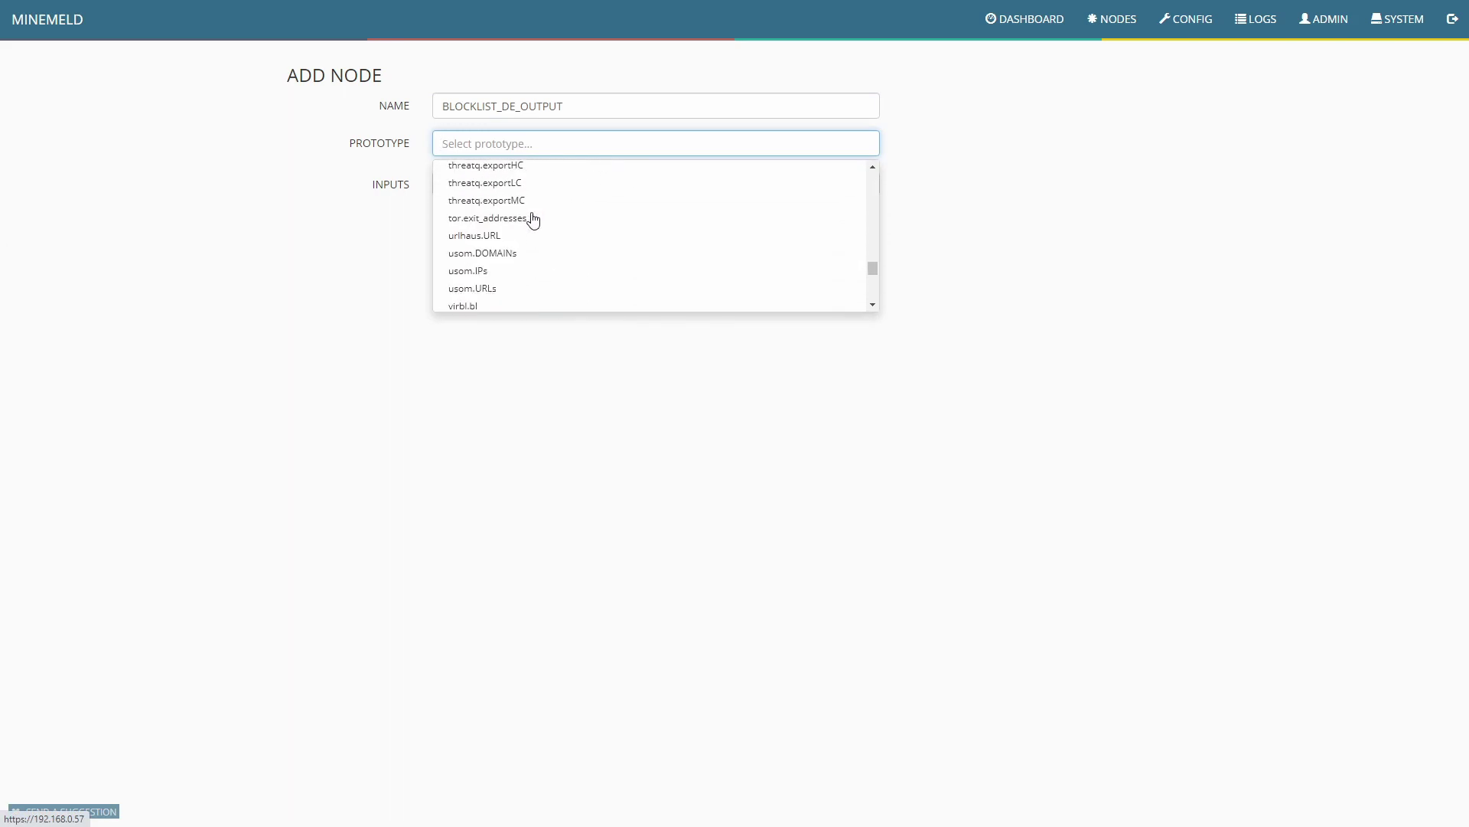
{"action": "scroll", "coordinate": [535, 219], "scroll_direction": "down", "scroll_amount": 10}
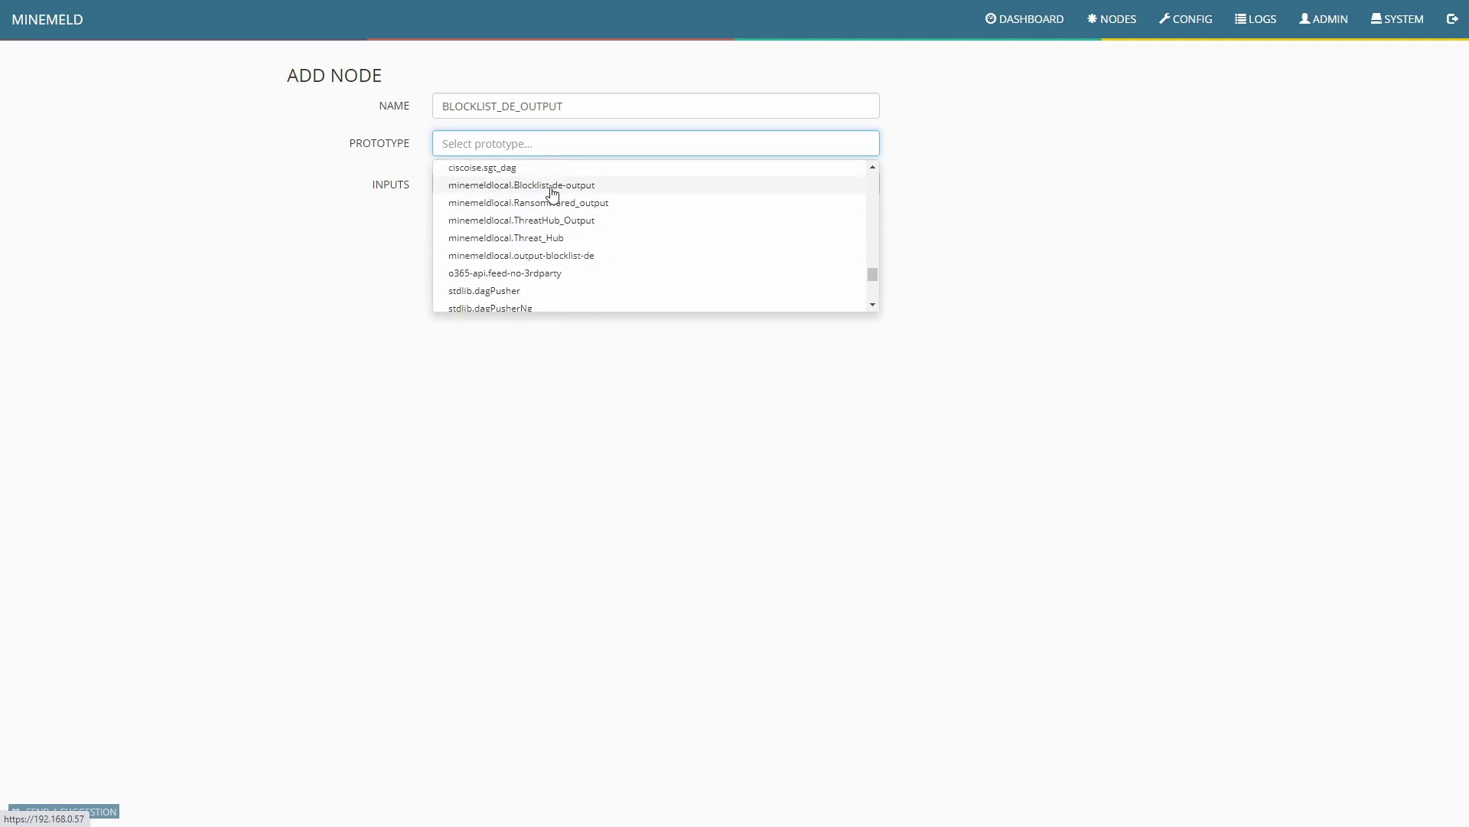
{"action": "left_click", "coordinate": [554, 191]}
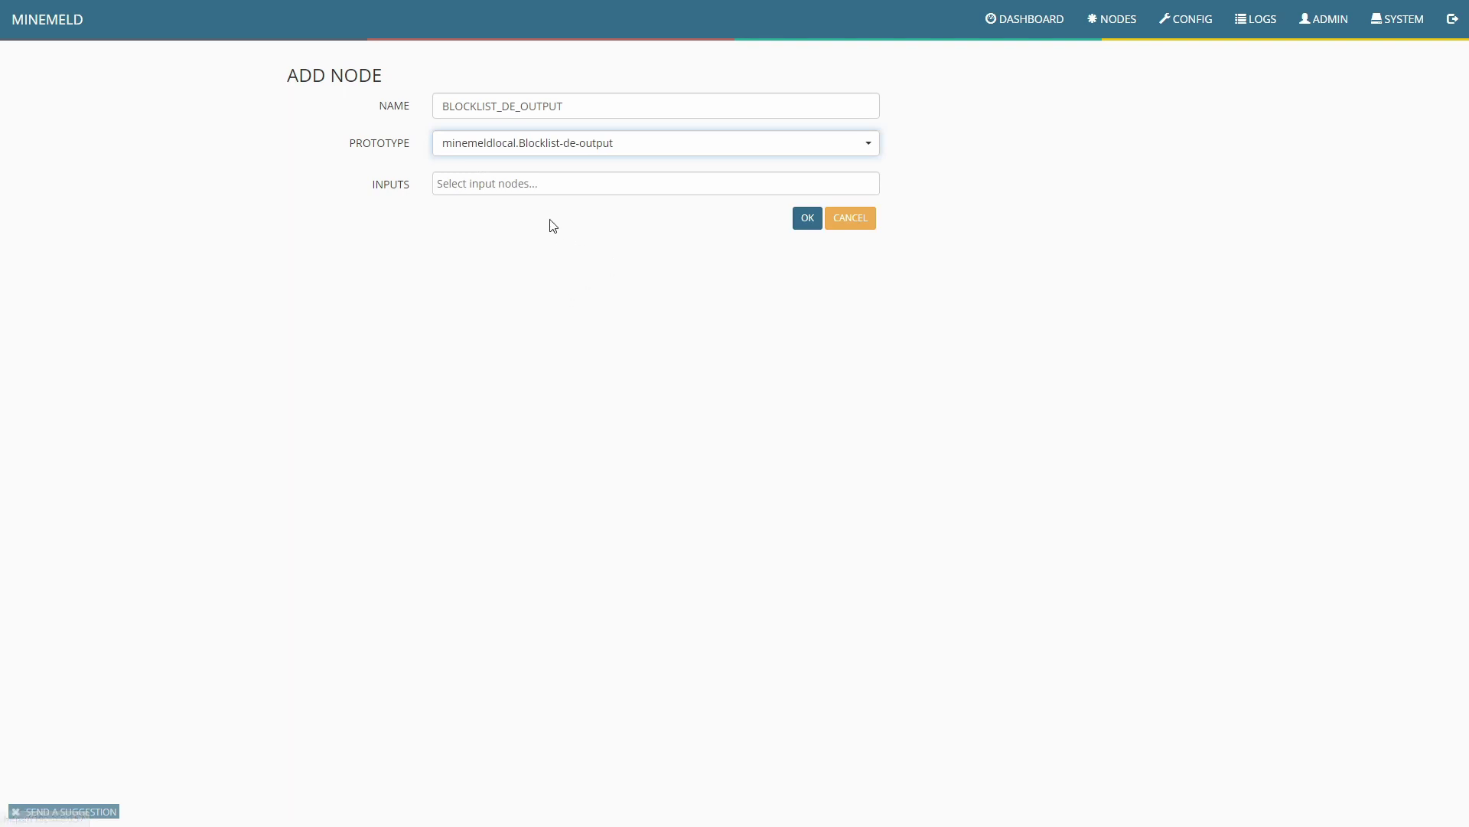
{"action": "left_click", "coordinate": [548, 184]}
{"action": "scroll", "coordinate": [564, 297], "scroll_direction": "down", "scroll_amount": 3}
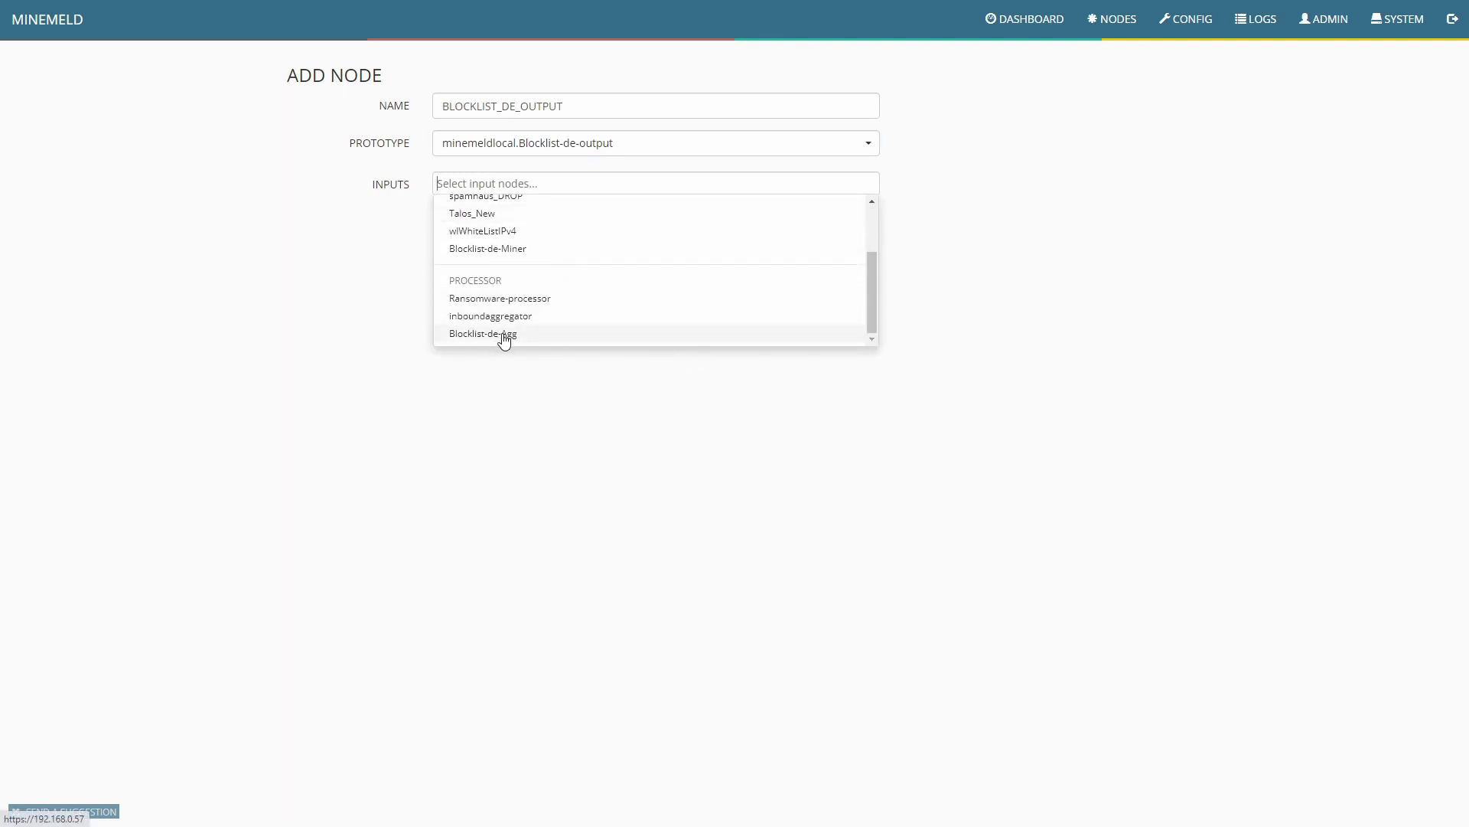
{"action": "left_click", "coordinate": [504, 337]}
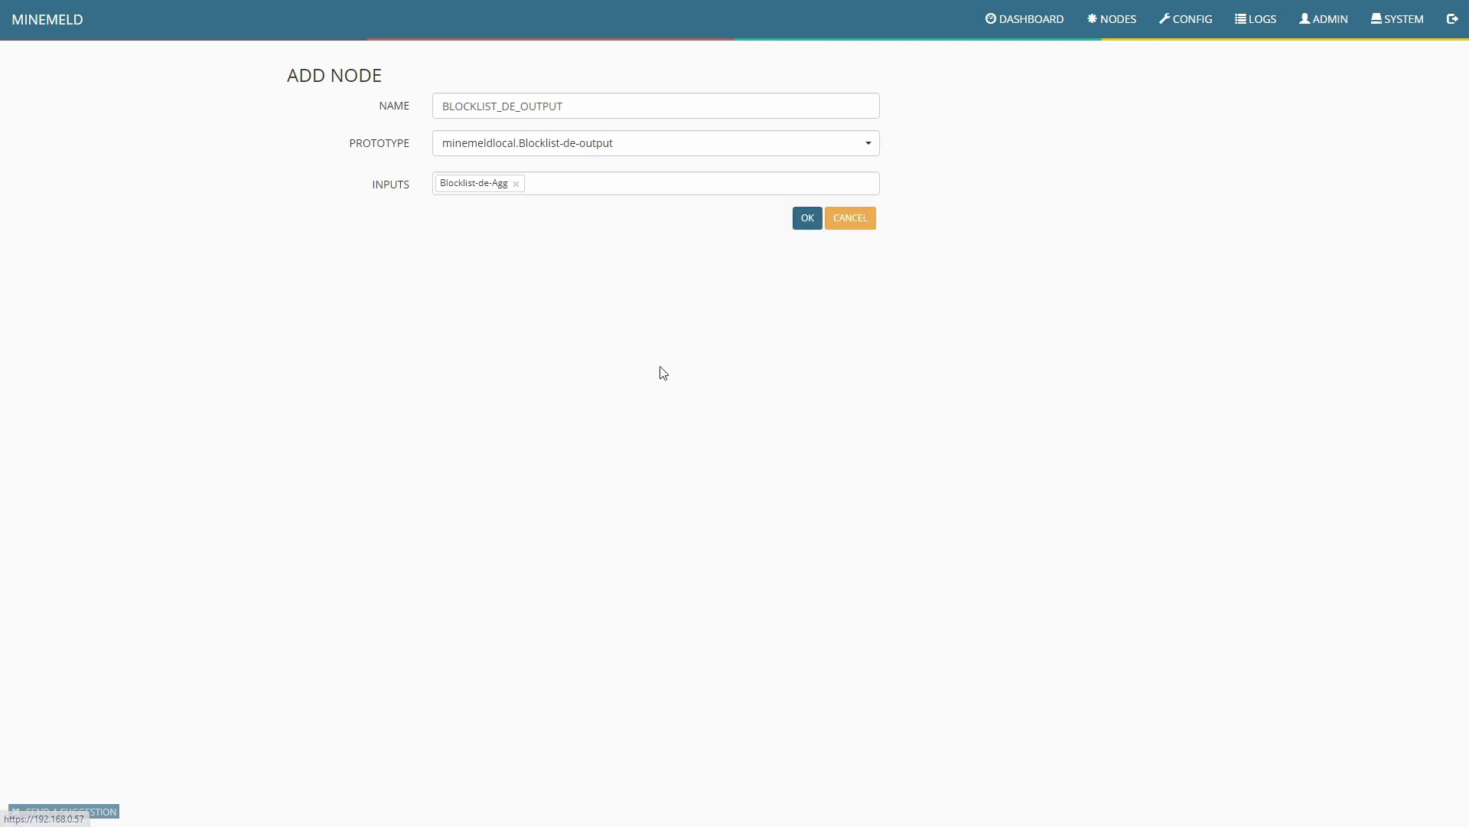
{"action": "left_click", "coordinate": [805, 222]}
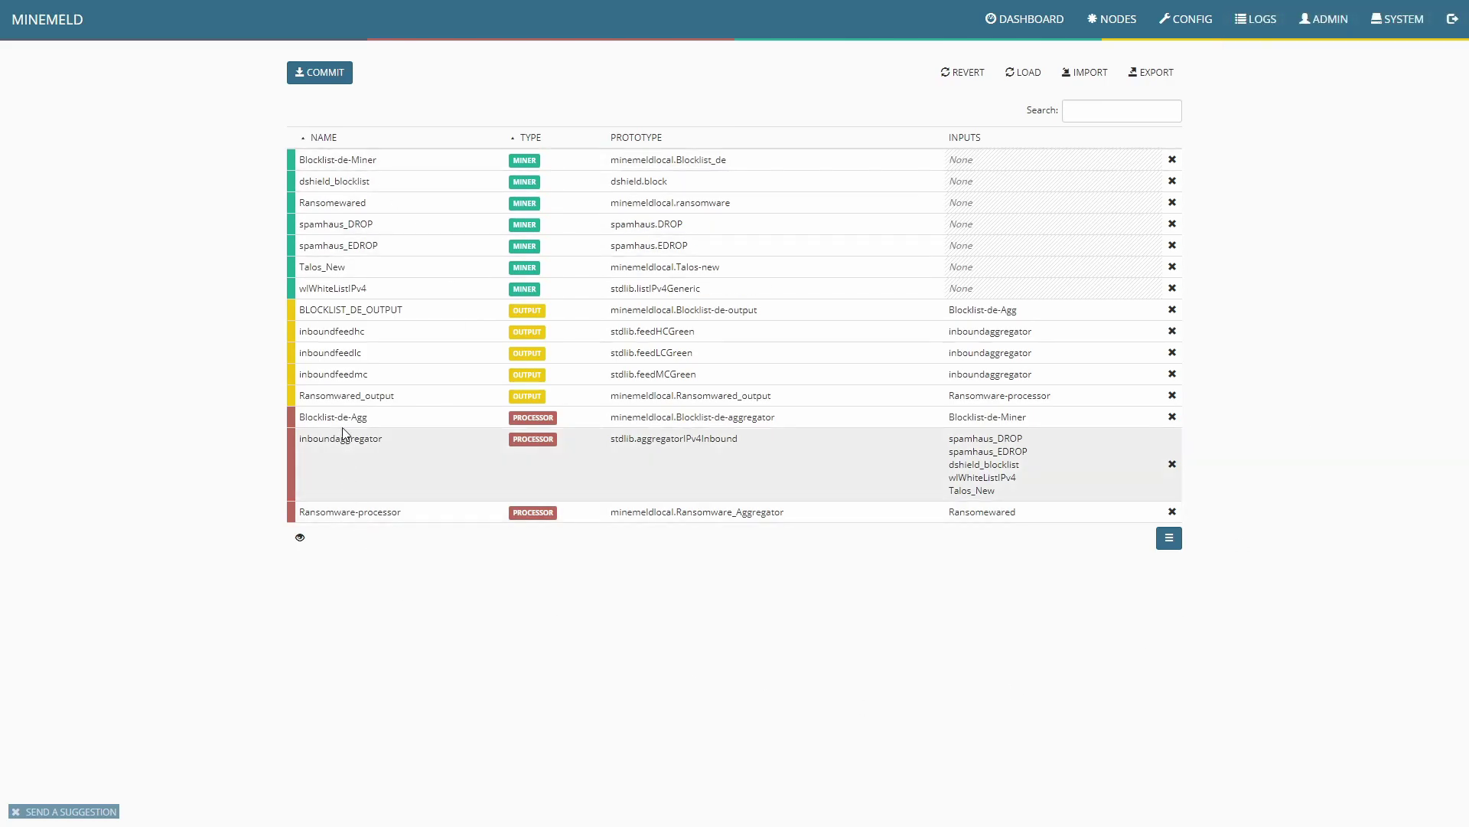
Step: Commit the MineMeld config, review node statuses, then view the dashboard showing 91.7K indicators
{"action": "left_click", "coordinate": [321, 74]}
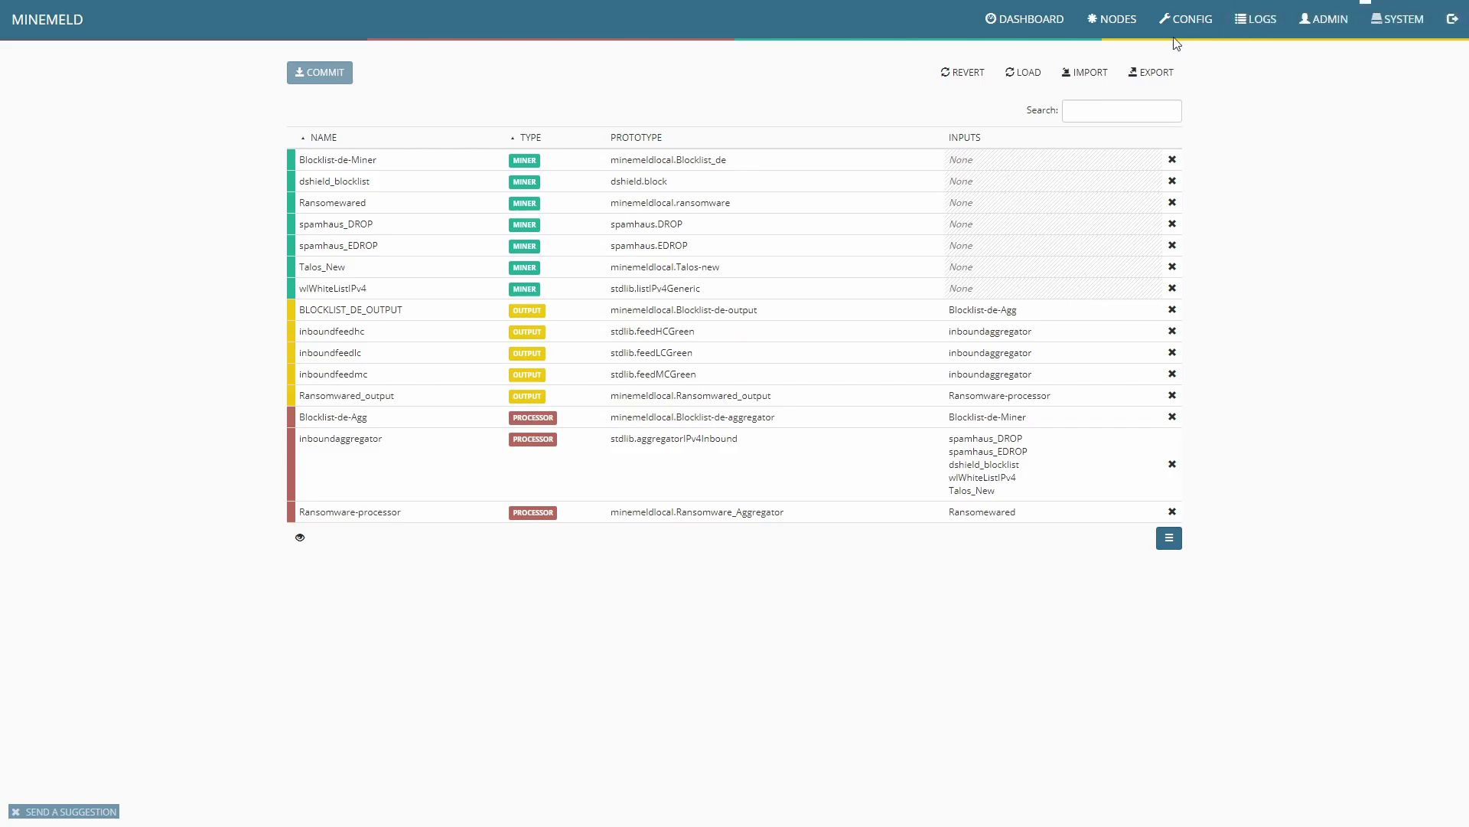
{"action": "left_click", "coordinate": [1117, 25]}
{"action": "scroll", "coordinate": [1389, 378], "scroll_direction": "down", "scroll_amount": 5}
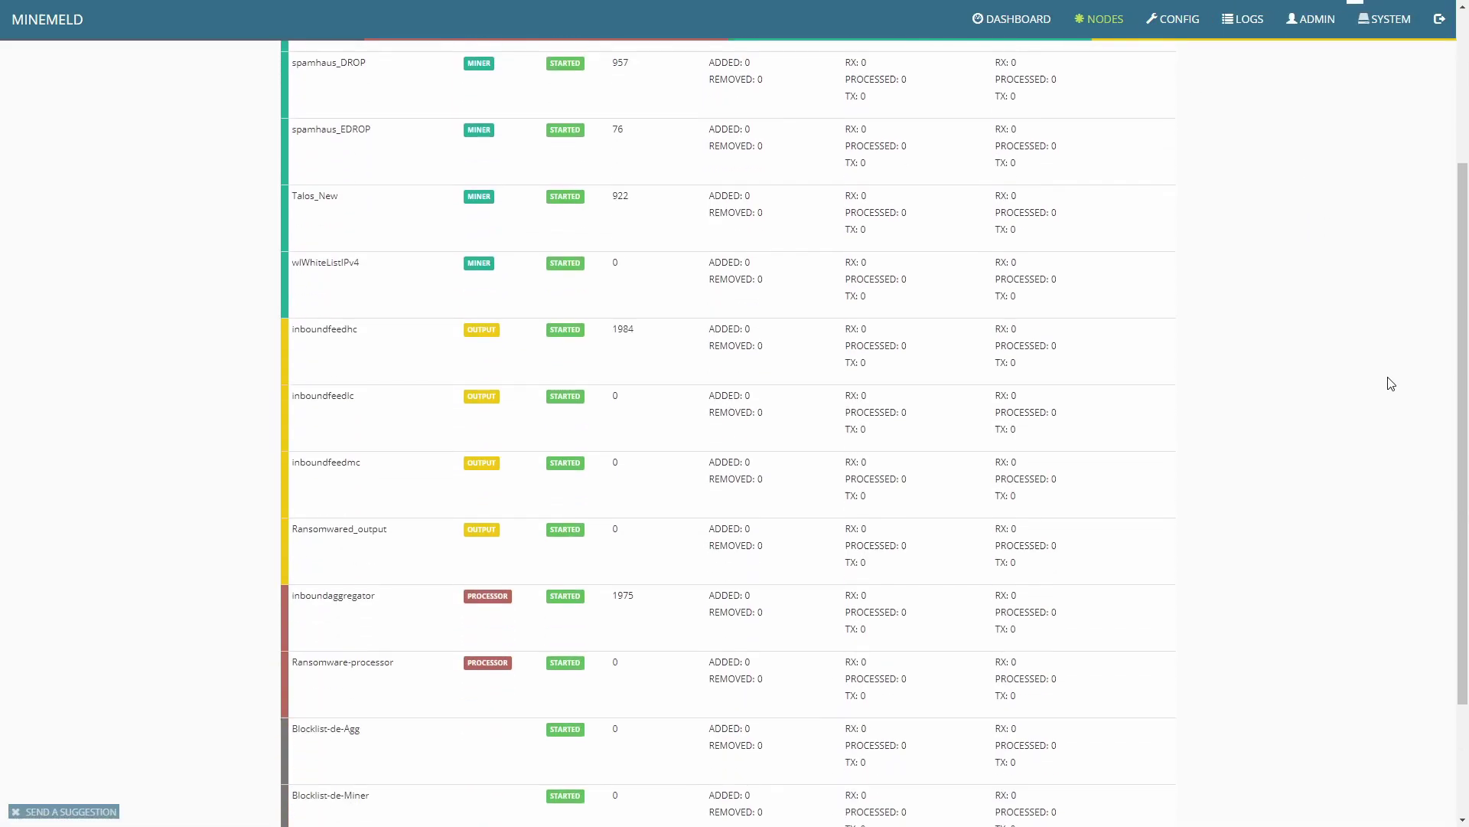
{"action": "scroll", "coordinate": [1392, 382], "scroll_direction": "down", "scroll_amount": 1}
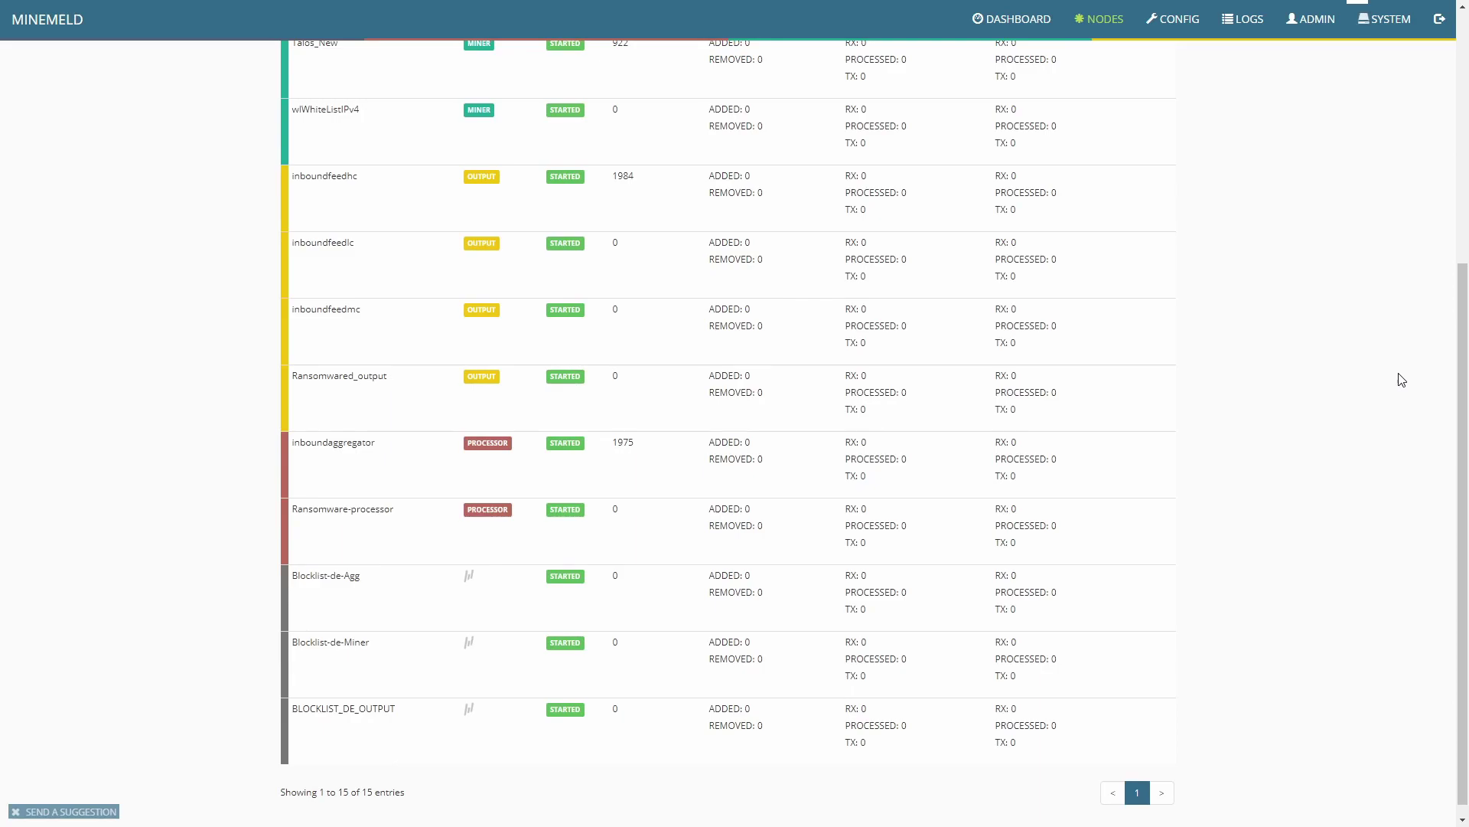
{"action": "scroll", "coordinate": [1403, 380], "scroll_direction": "down", "scroll_amount": 1}
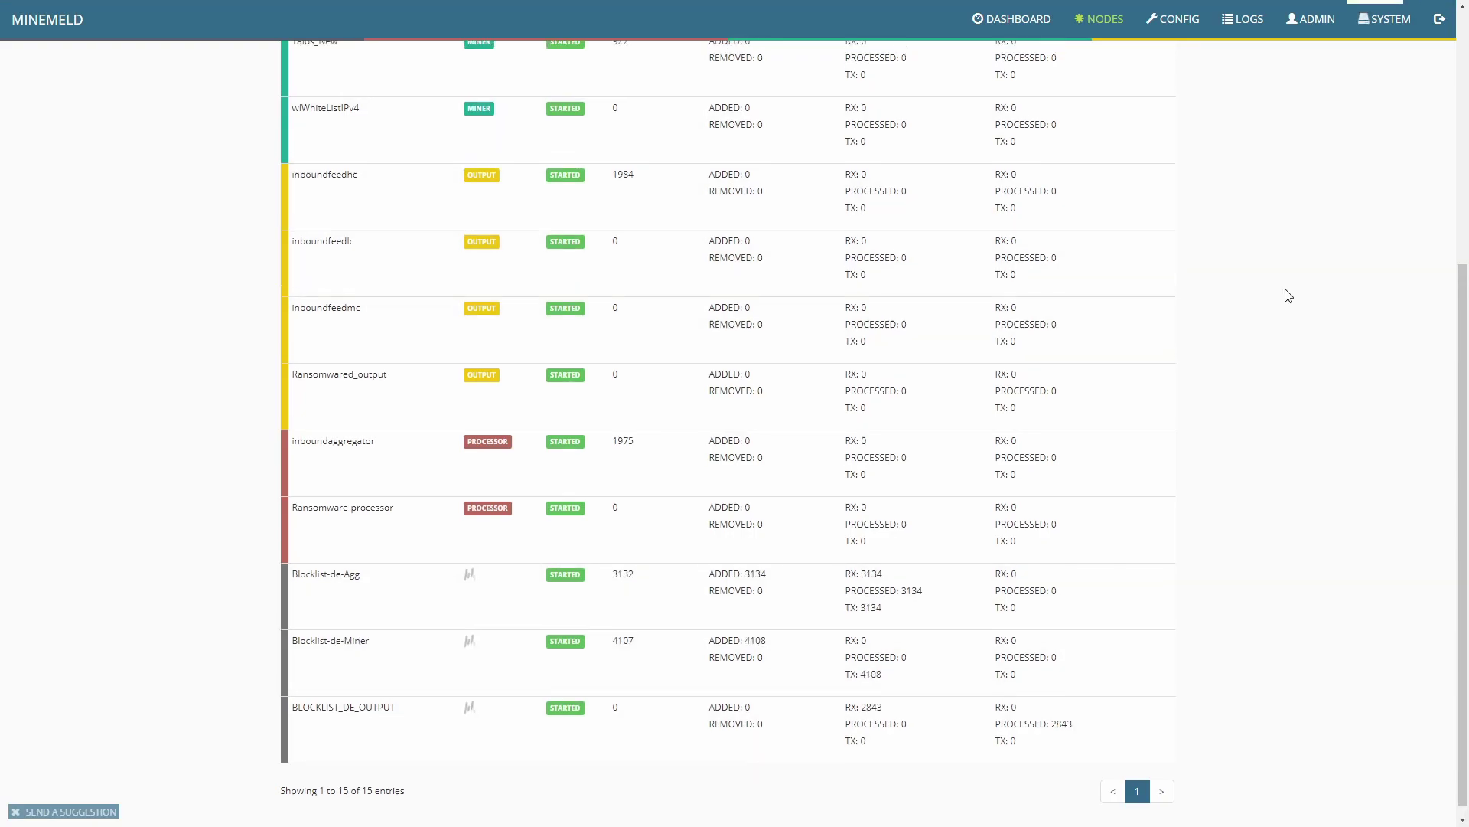
{"action": "scroll", "coordinate": [643, 269], "scroll_direction": "up", "scroll_amount": 2}
{"action": "scroll", "coordinate": [1370, 543], "scroll_direction": "down", "scroll_amount": 2}
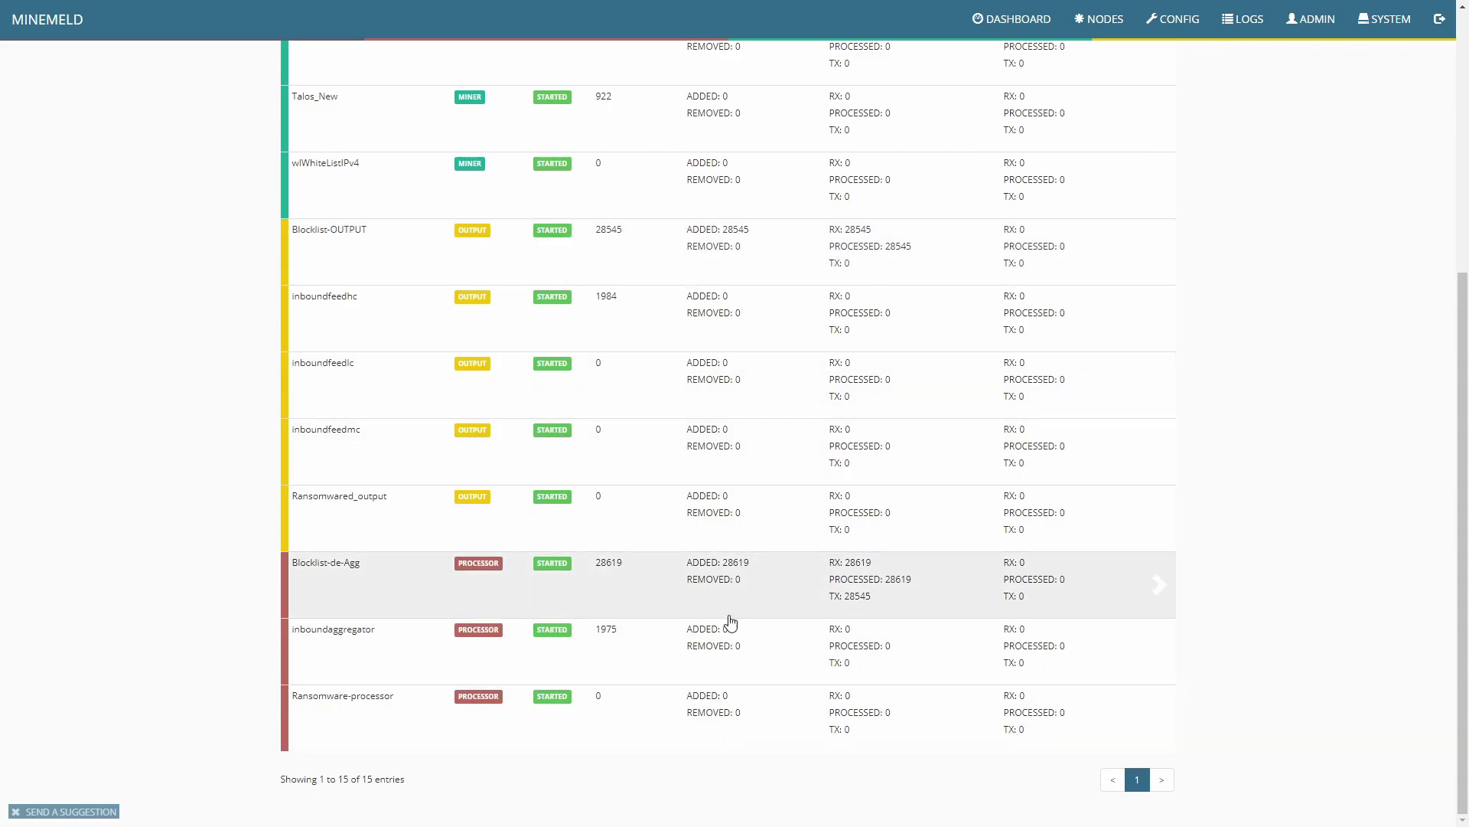
{"action": "scroll", "coordinate": [1269, 587], "scroll_direction": "up", "scroll_amount": 5}
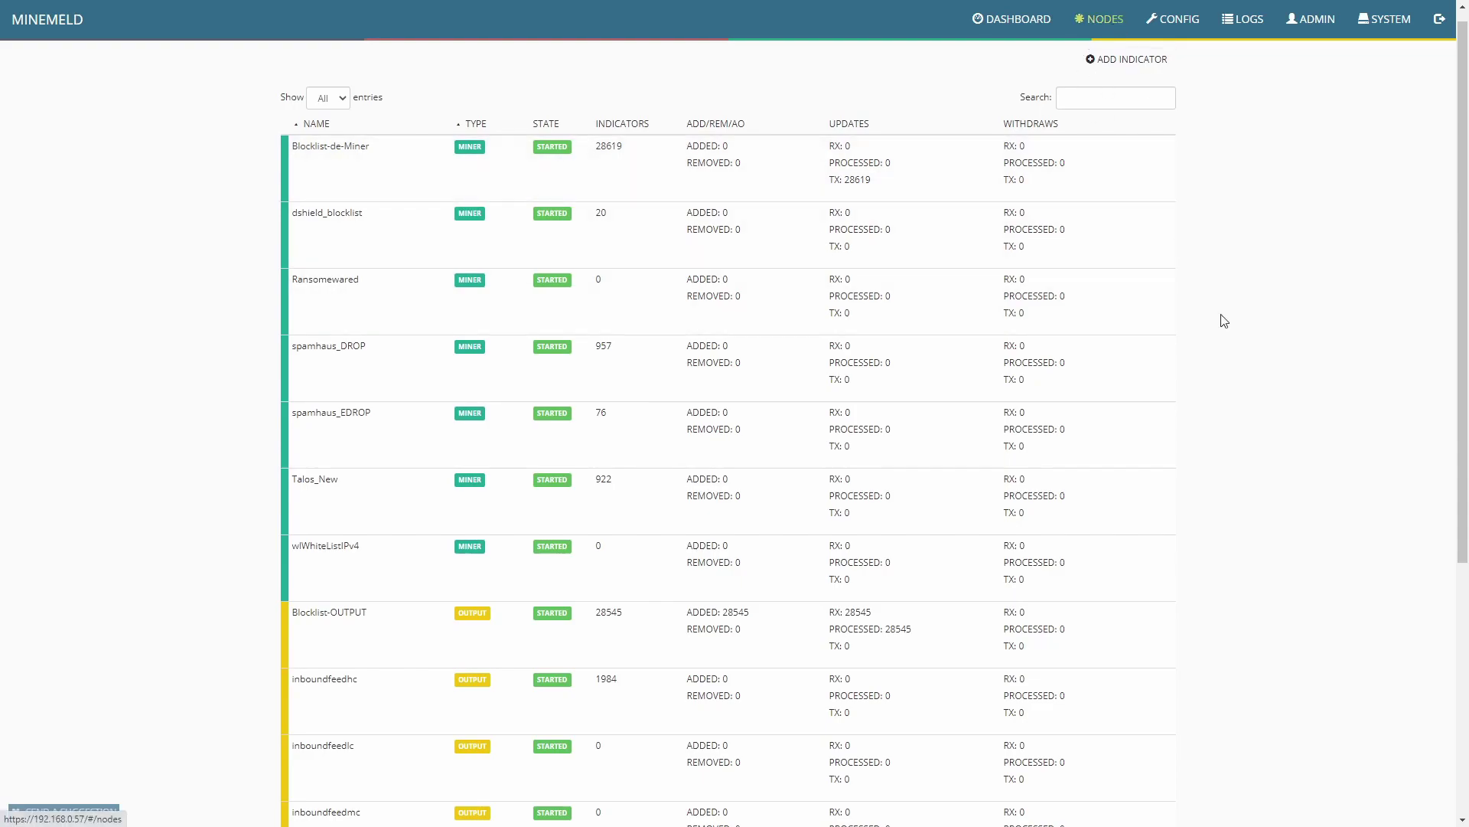
{"action": "left_click", "coordinate": [1012, 18]}
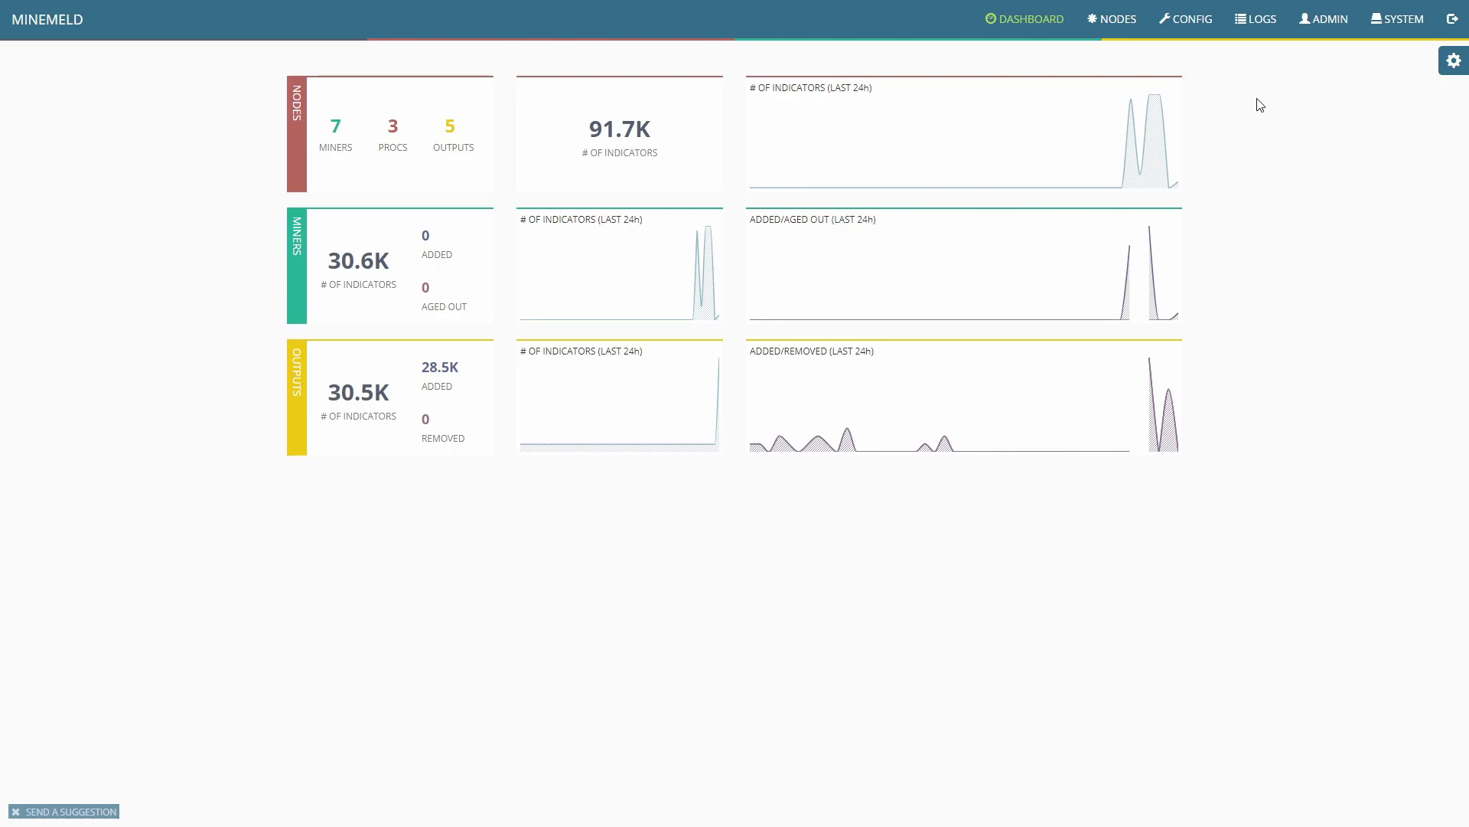
Step: Check that Blocklist-de-Agg's only input is Blocklist-de-Miner, and cancel the editor without changes
{"action": "left_click", "coordinate": [1187, 19]}
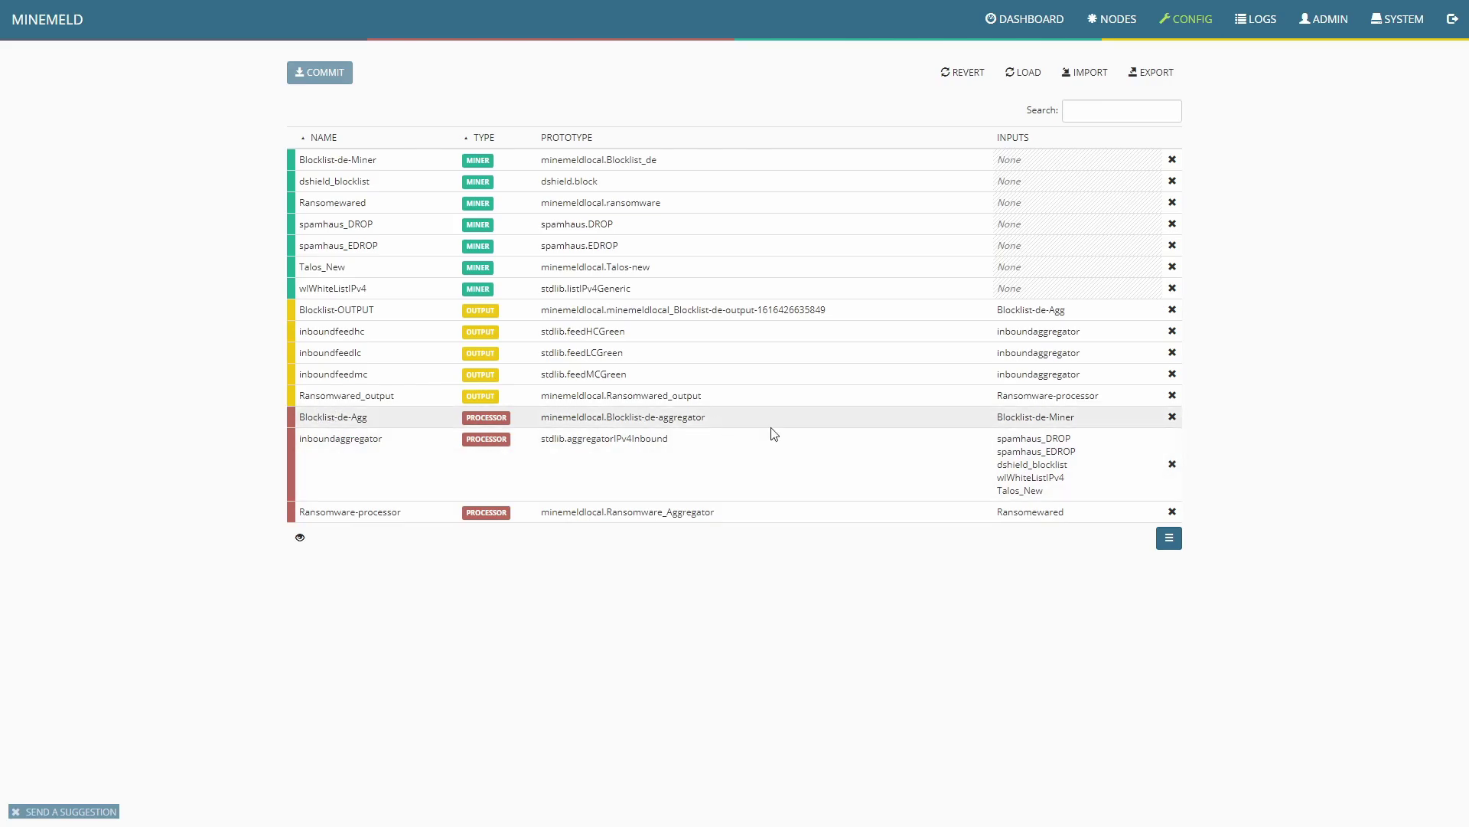
{"action": "left_click", "coordinate": [1045, 422]}
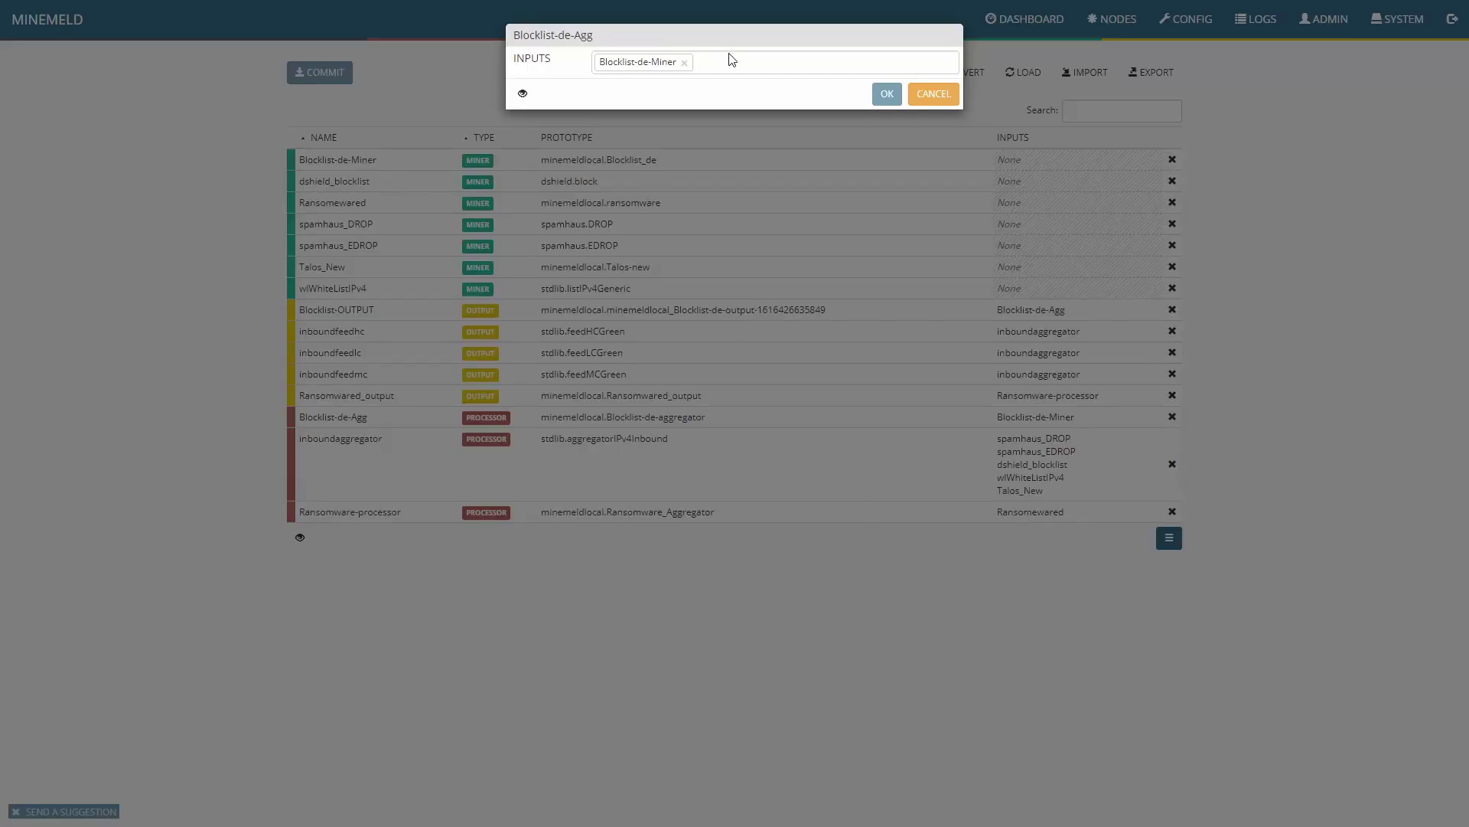
{"action": "left_click", "coordinate": [750, 67]}
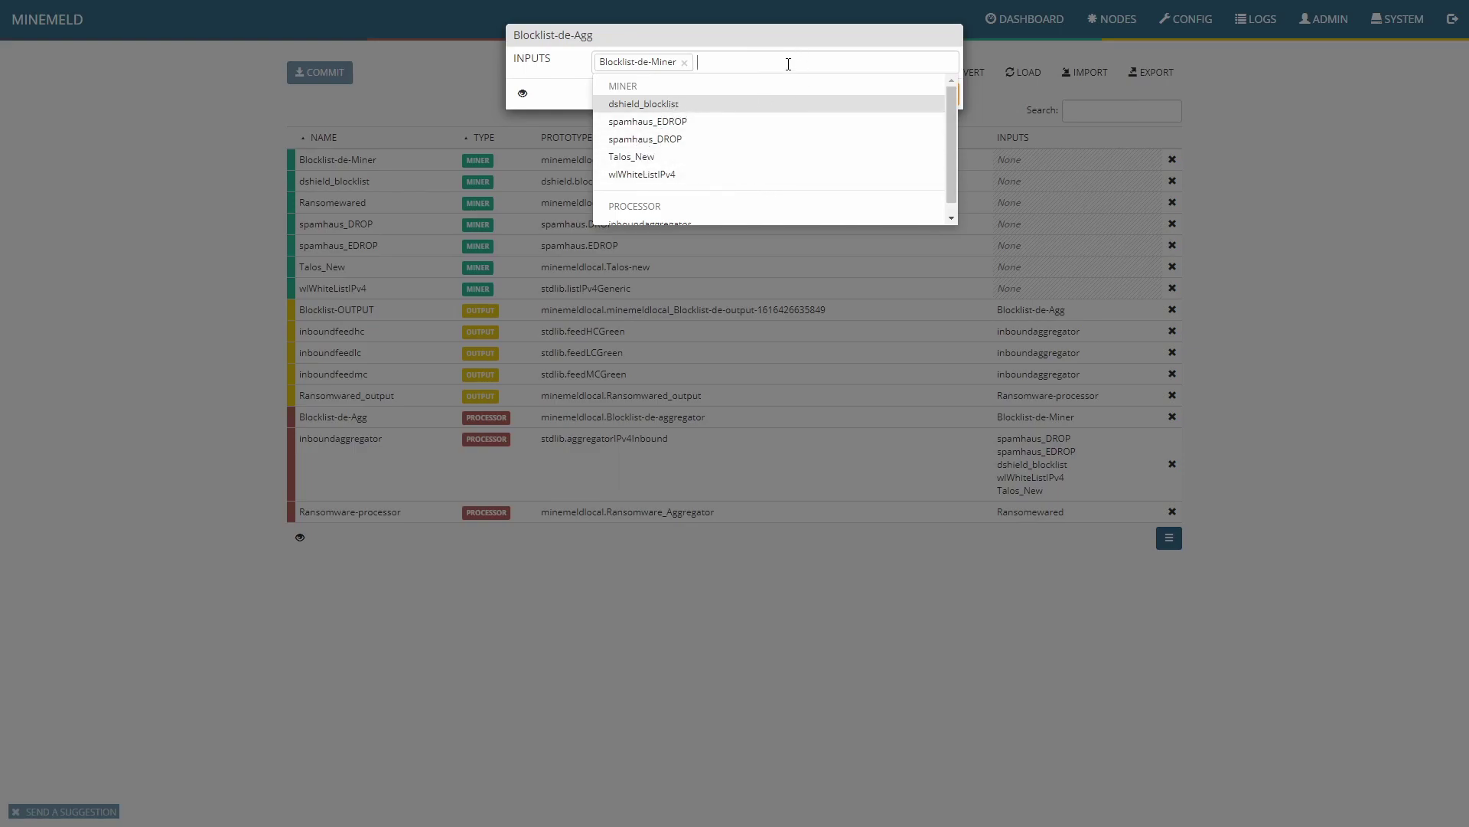
{"action": "left_click", "coordinate": [1316, 221]}
{"action": "left_click", "coordinate": [946, 92]}
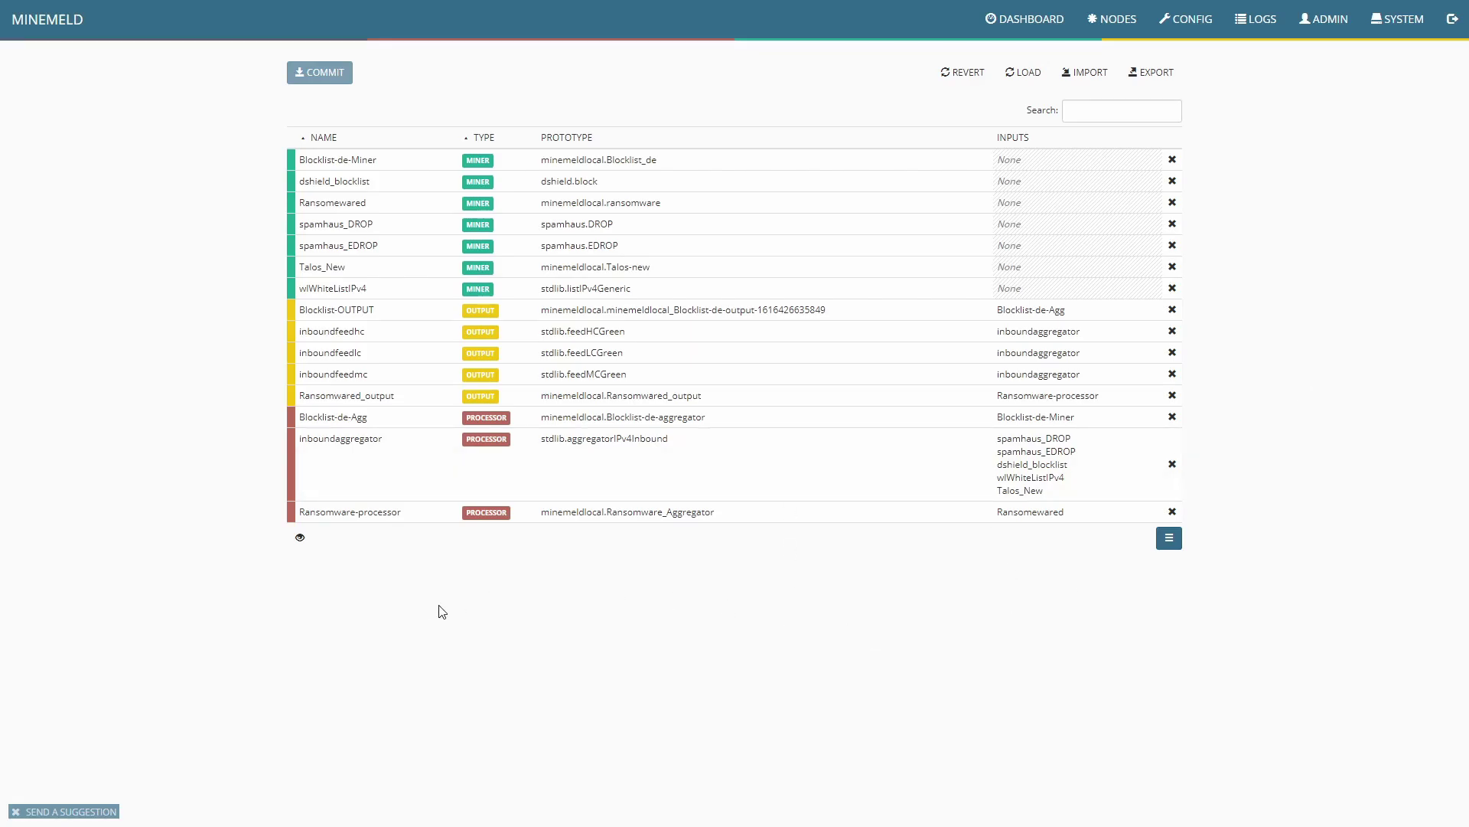
Step: Open the Blocklist-OUTPUT node's details from the node status list
{"action": "left_click", "coordinate": [1112, 18]}
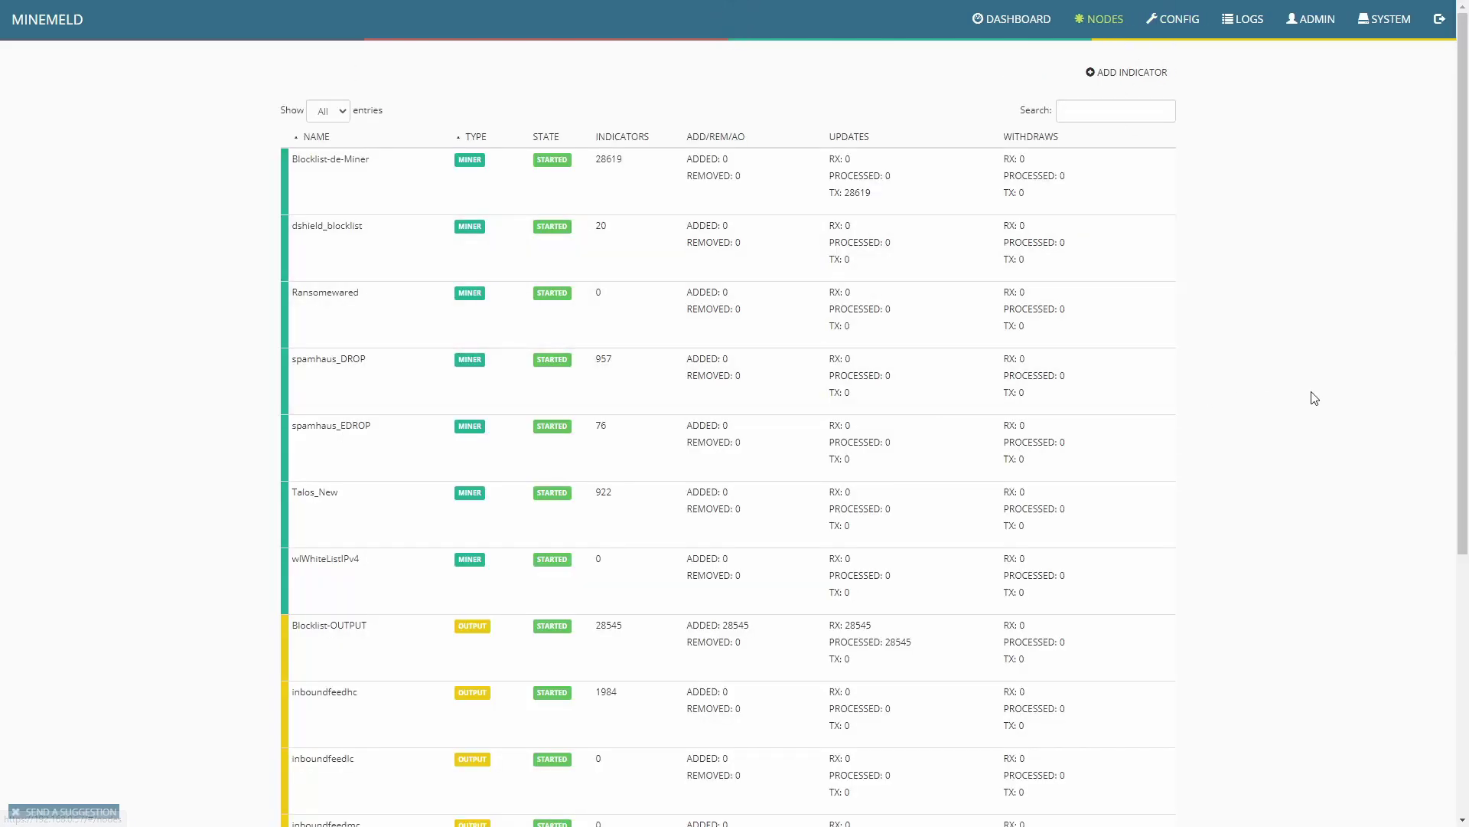
{"action": "scroll", "coordinate": [1314, 398], "scroll_direction": "down", "scroll_amount": 4}
{"action": "left_click", "coordinate": [1140, 346]}
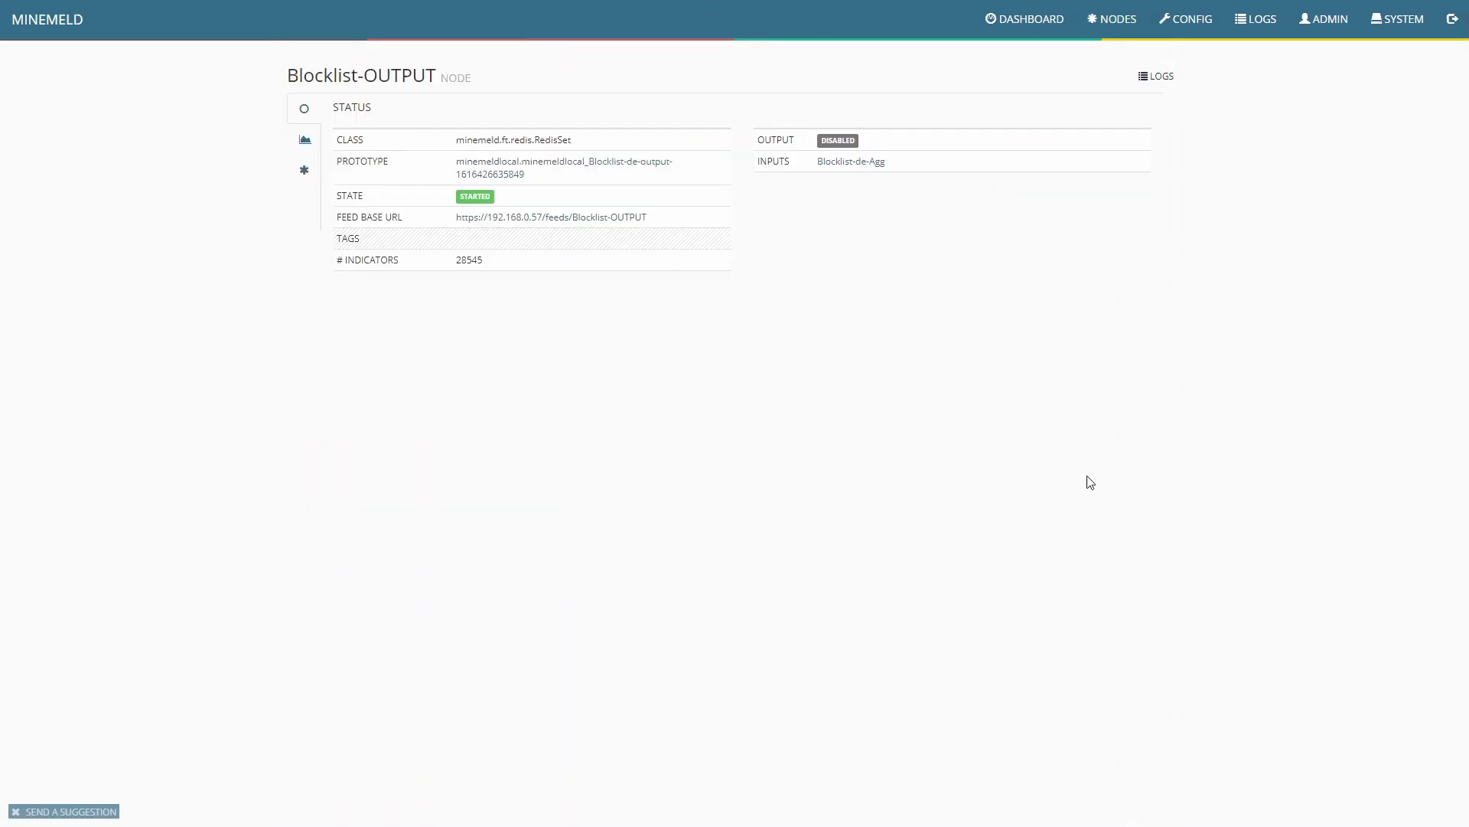
Step: Preview the IP list served at its feed base URL, then return to the node page
{"action": "left_click", "coordinate": [577, 218]}
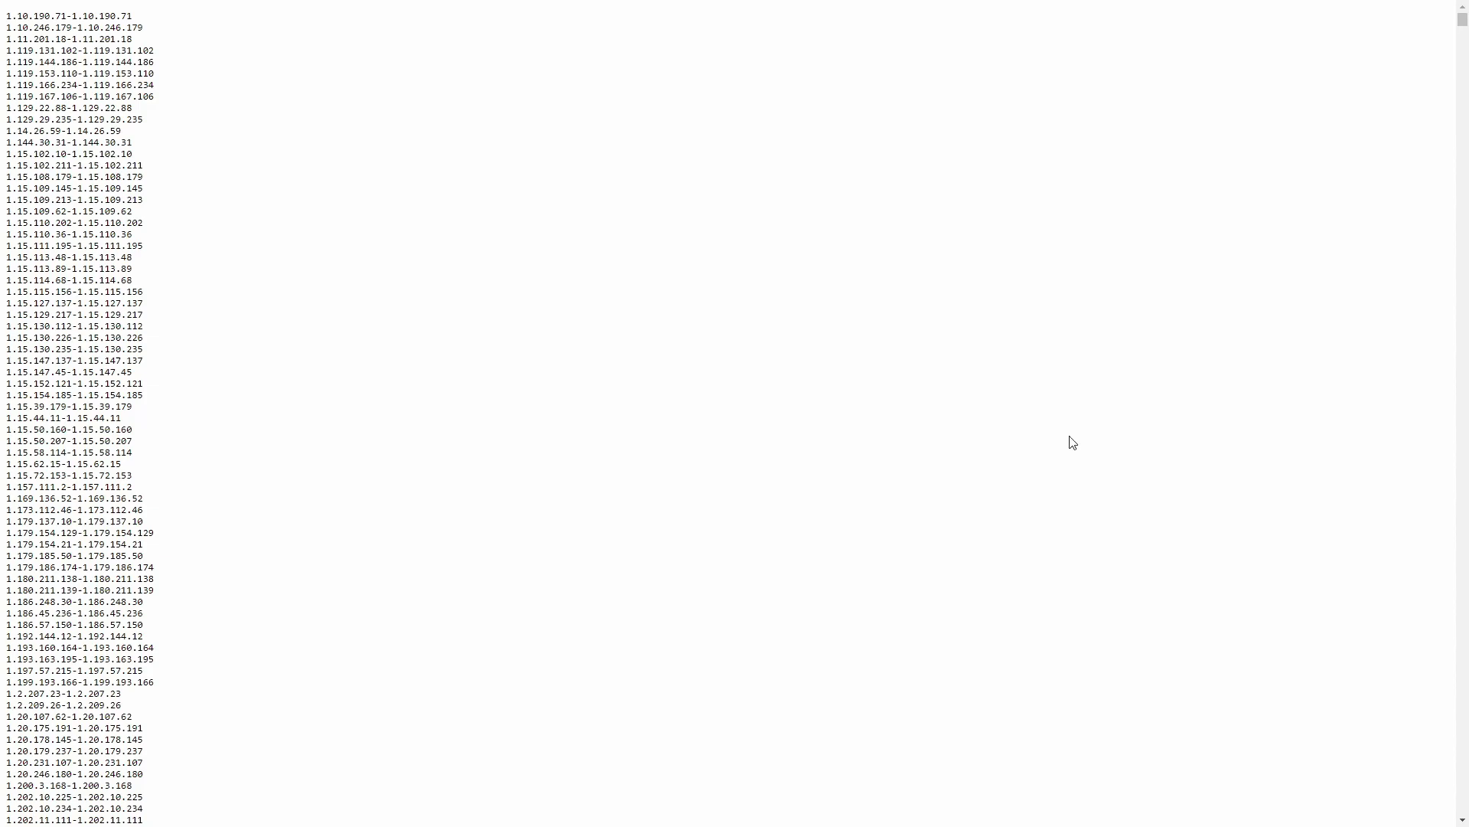
{"action": "scroll", "coordinate": [476, 397], "scroll_direction": "down", "scroll_amount": 20}
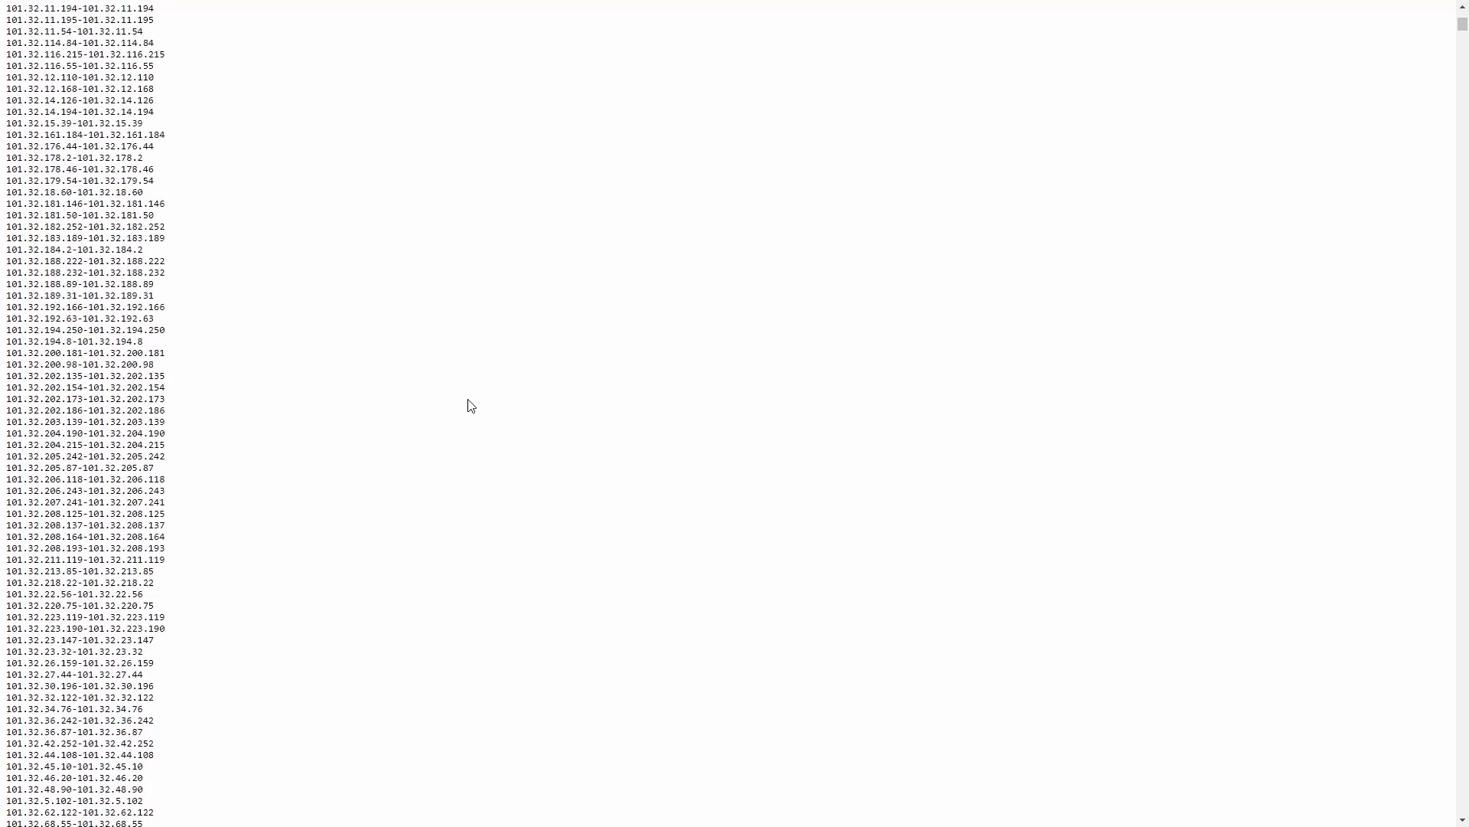
{"action": "scroll", "coordinate": [470, 406], "scroll_direction": "down", "scroll_amount": 20}
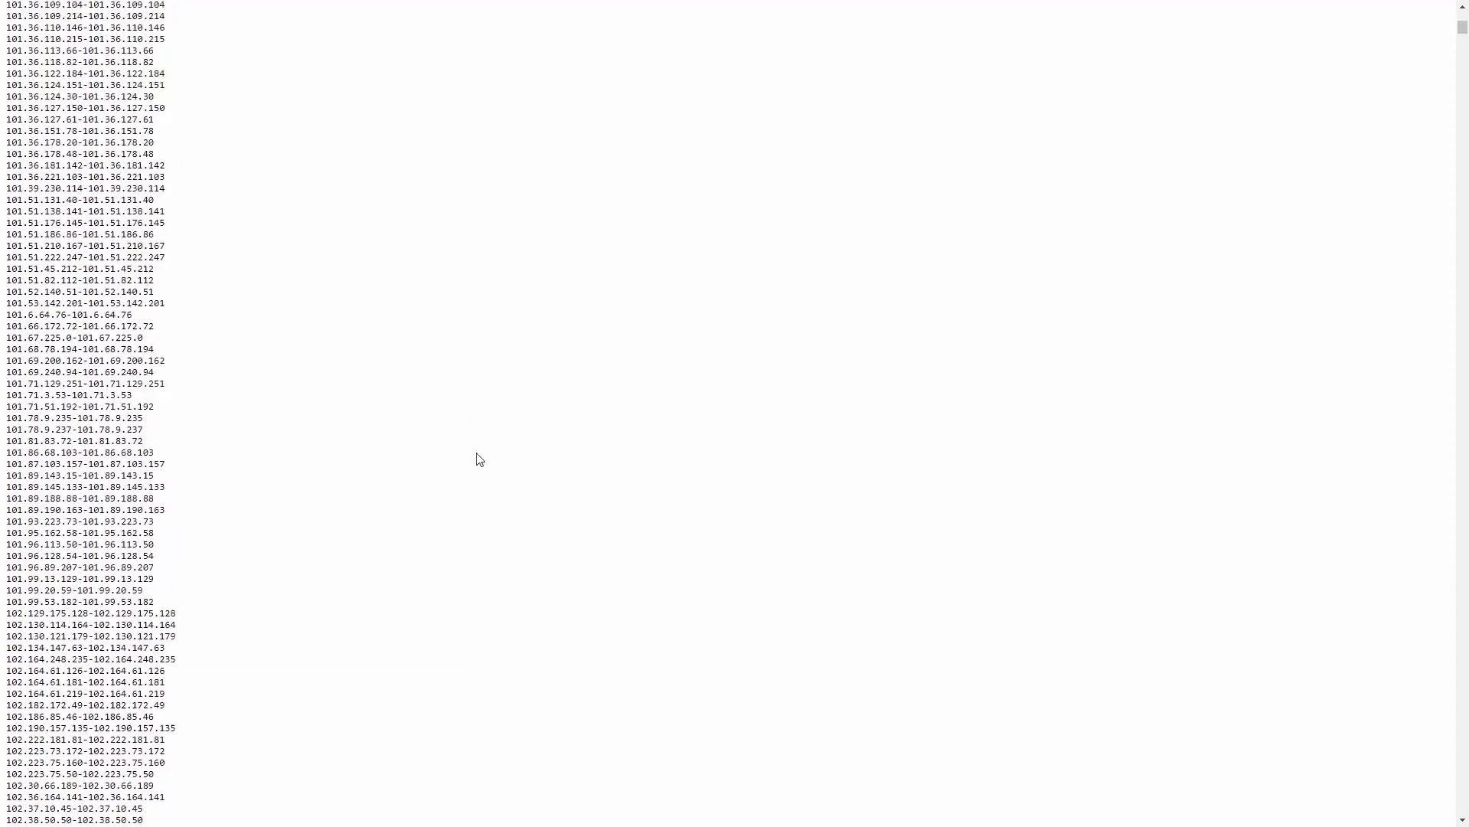
{"action": "scroll", "coordinate": [532, 548], "scroll_direction": "up", "scroll_amount": 20}
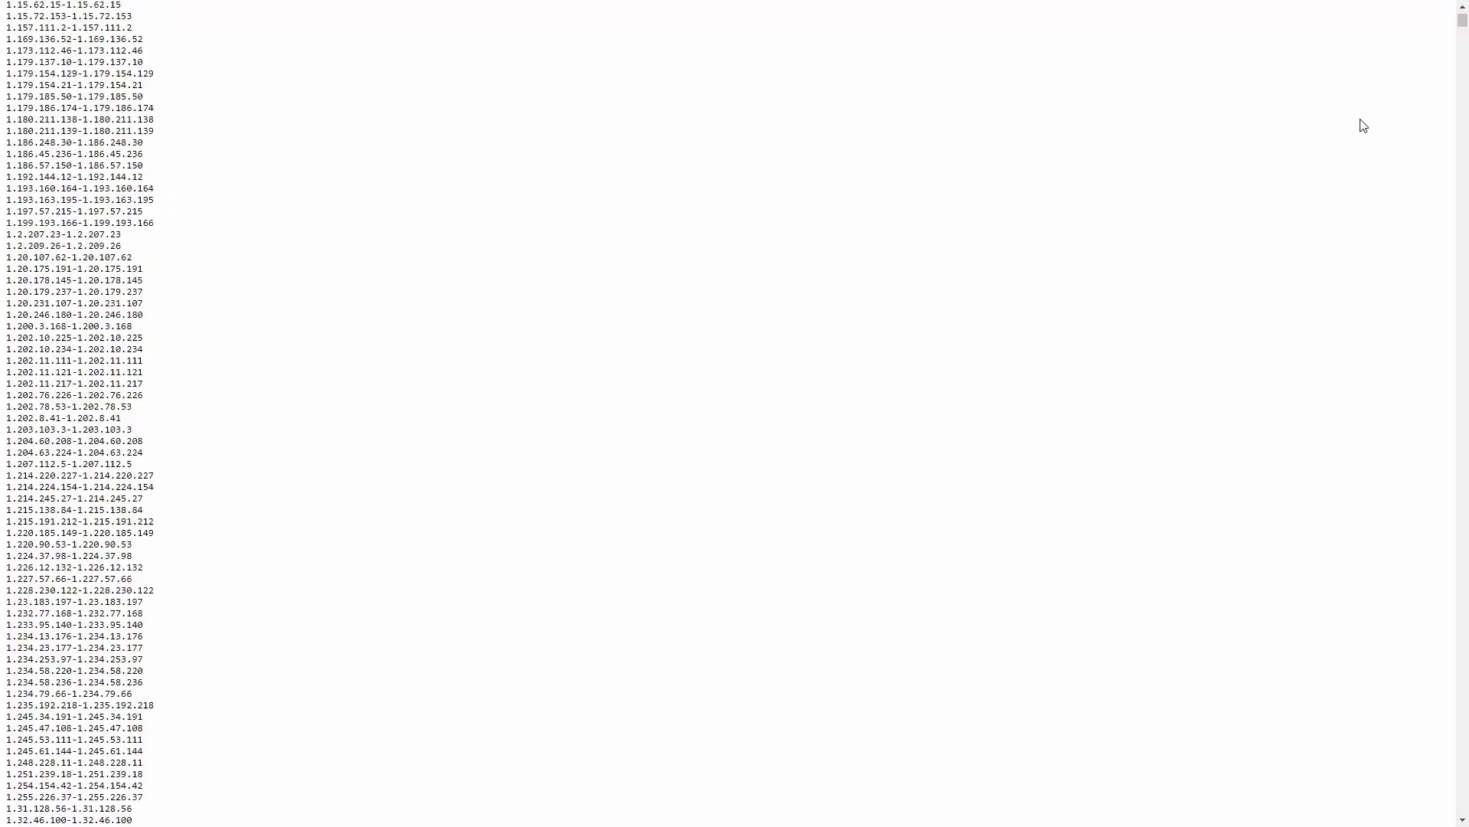
{"action": "left_click_drag", "start_coordinate": [1464, 29], "coordinate": [1464, 23]}
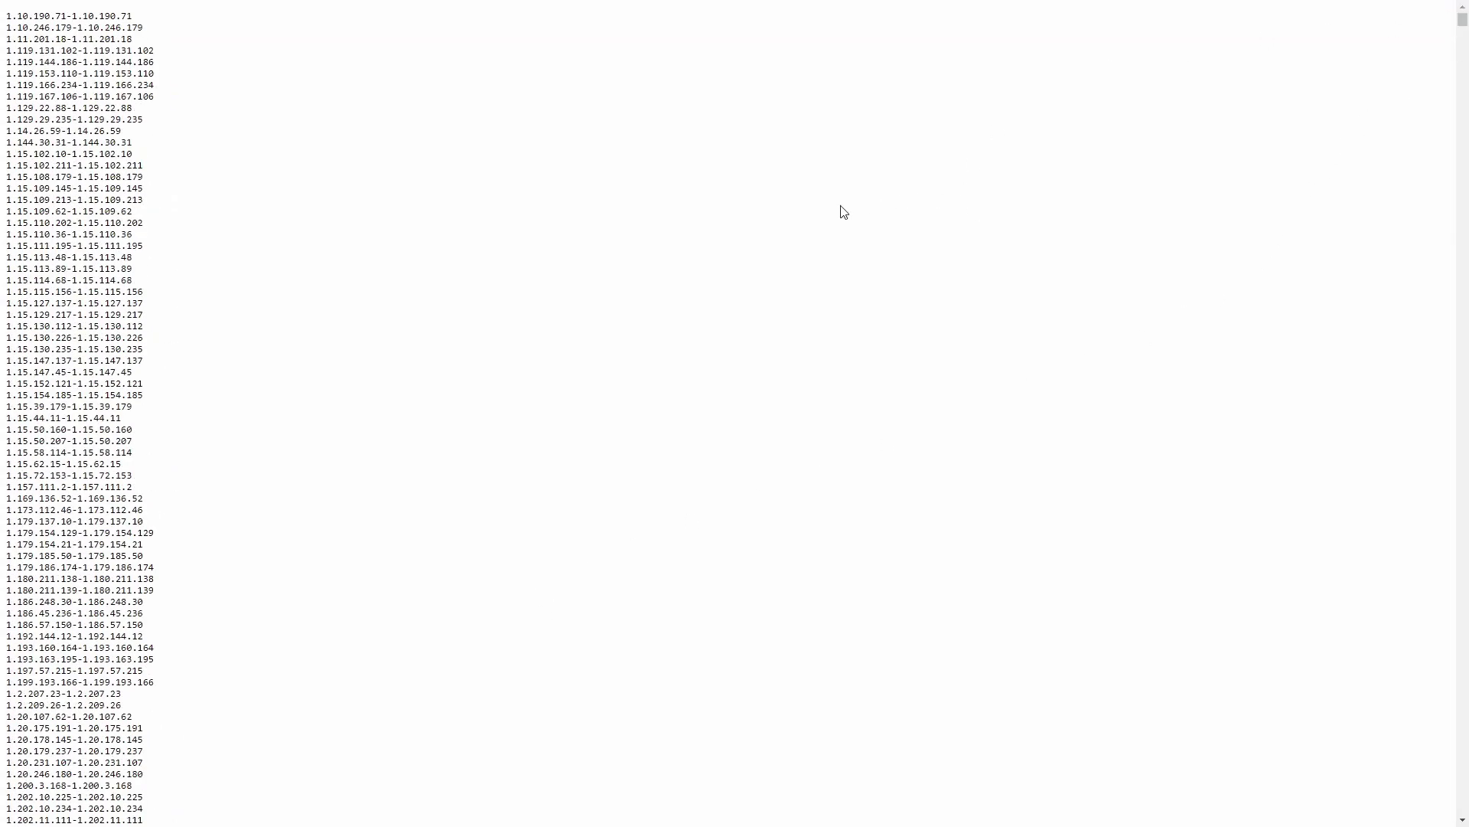
{"action": "key", "text": "alt+Left"}
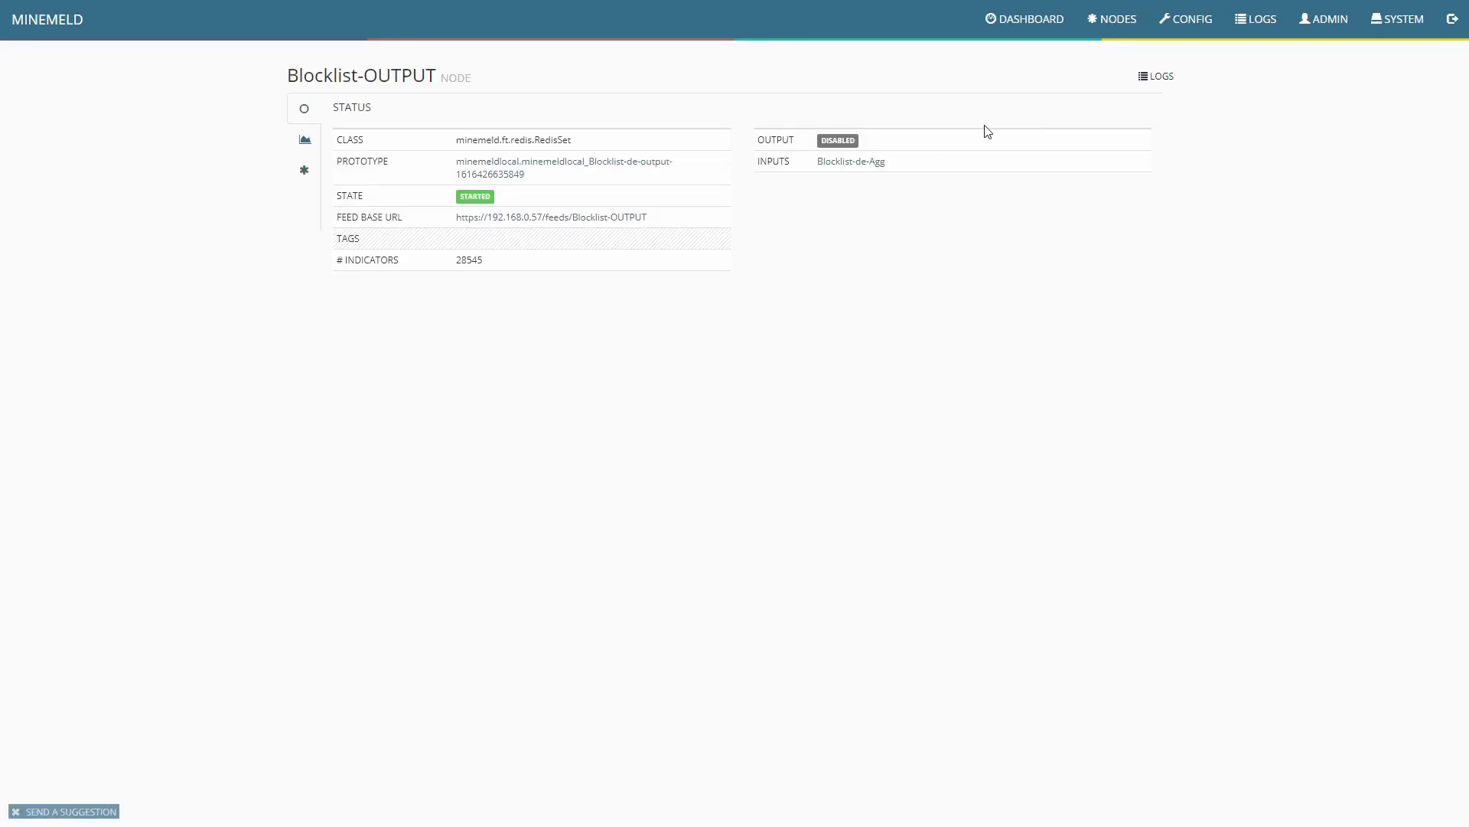
Step: Scroll through all 15 node statuses; Blocklist-OUTPUT is started with 28545 indicators
{"action": "left_click", "coordinate": [1033, 20]}
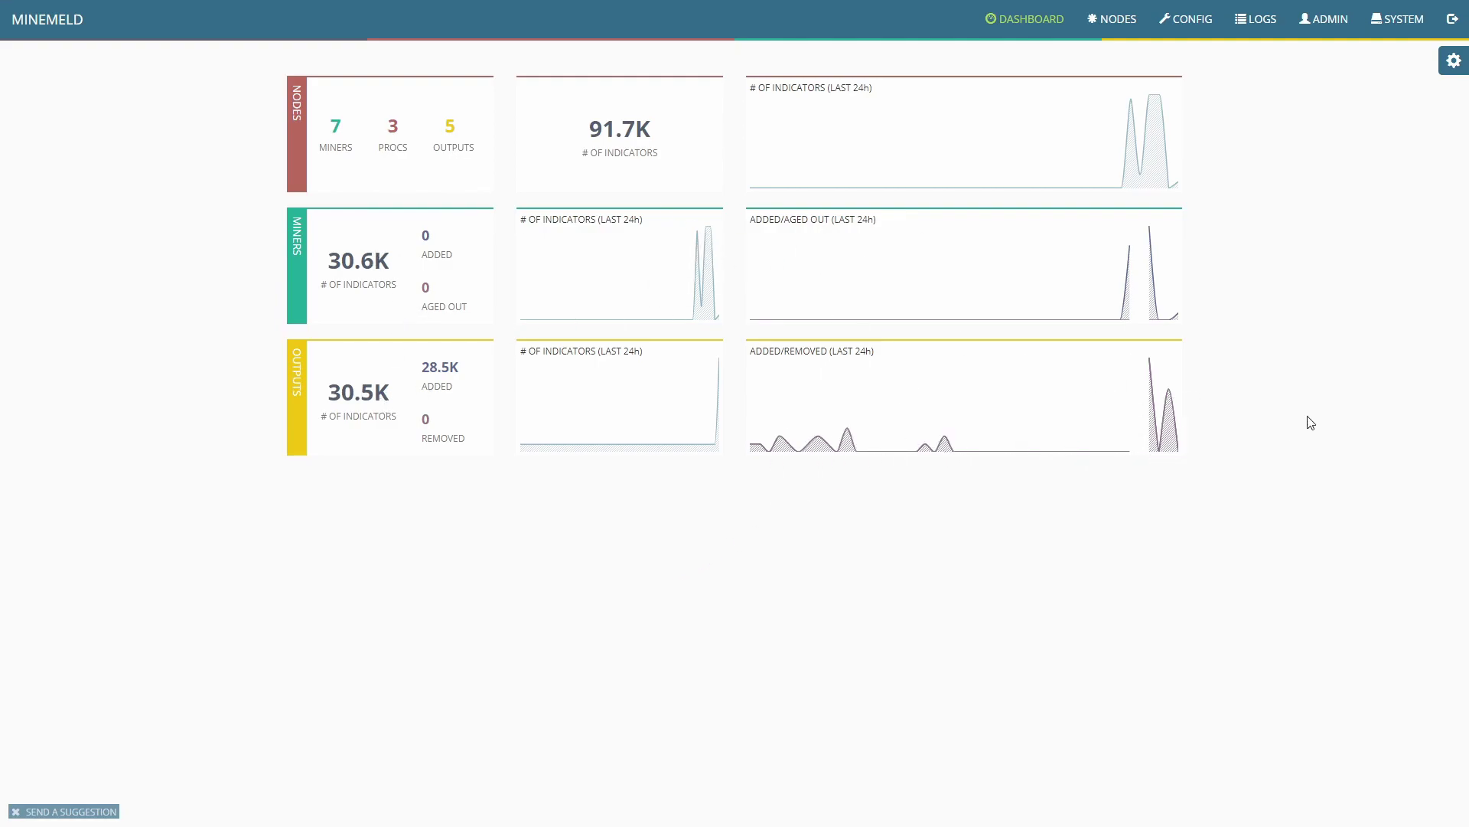
{"action": "left_click", "coordinate": [1112, 19]}
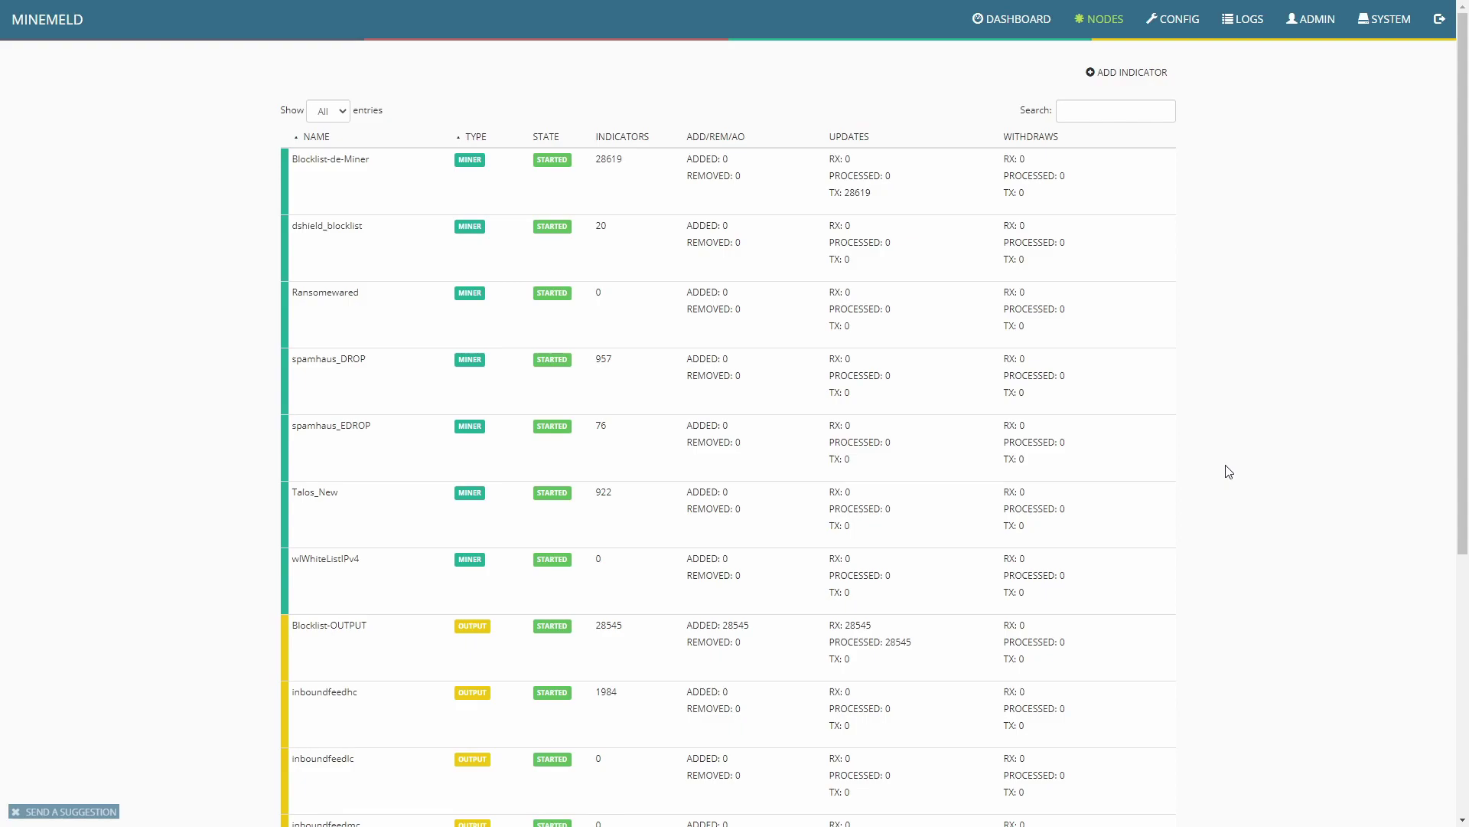
{"action": "scroll", "coordinate": [1228, 472], "scroll_direction": "down", "scroll_amount": 1}
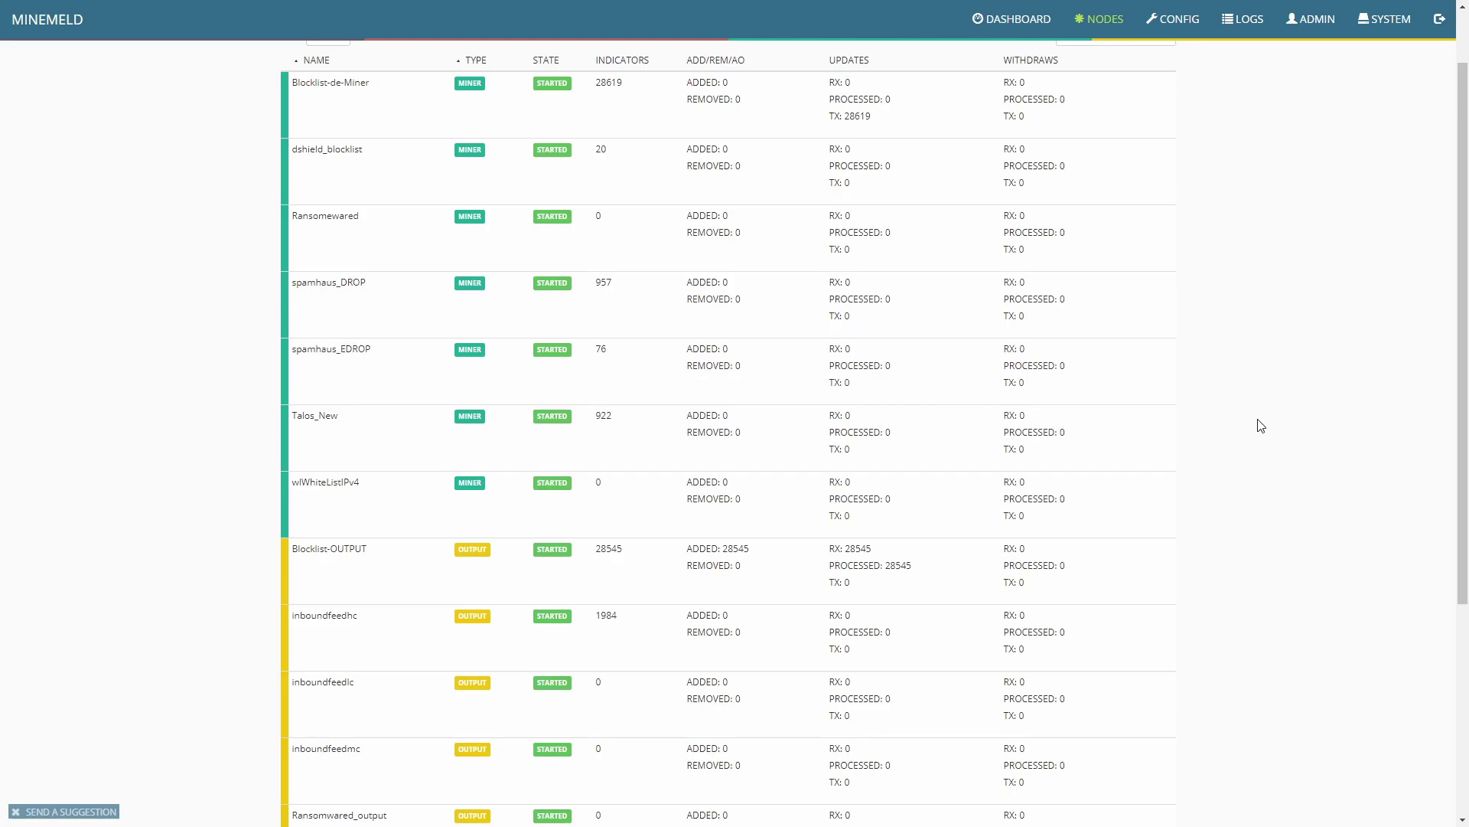
{"action": "scroll", "coordinate": [1255, 429], "scroll_direction": "down", "scroll_amount": 4}
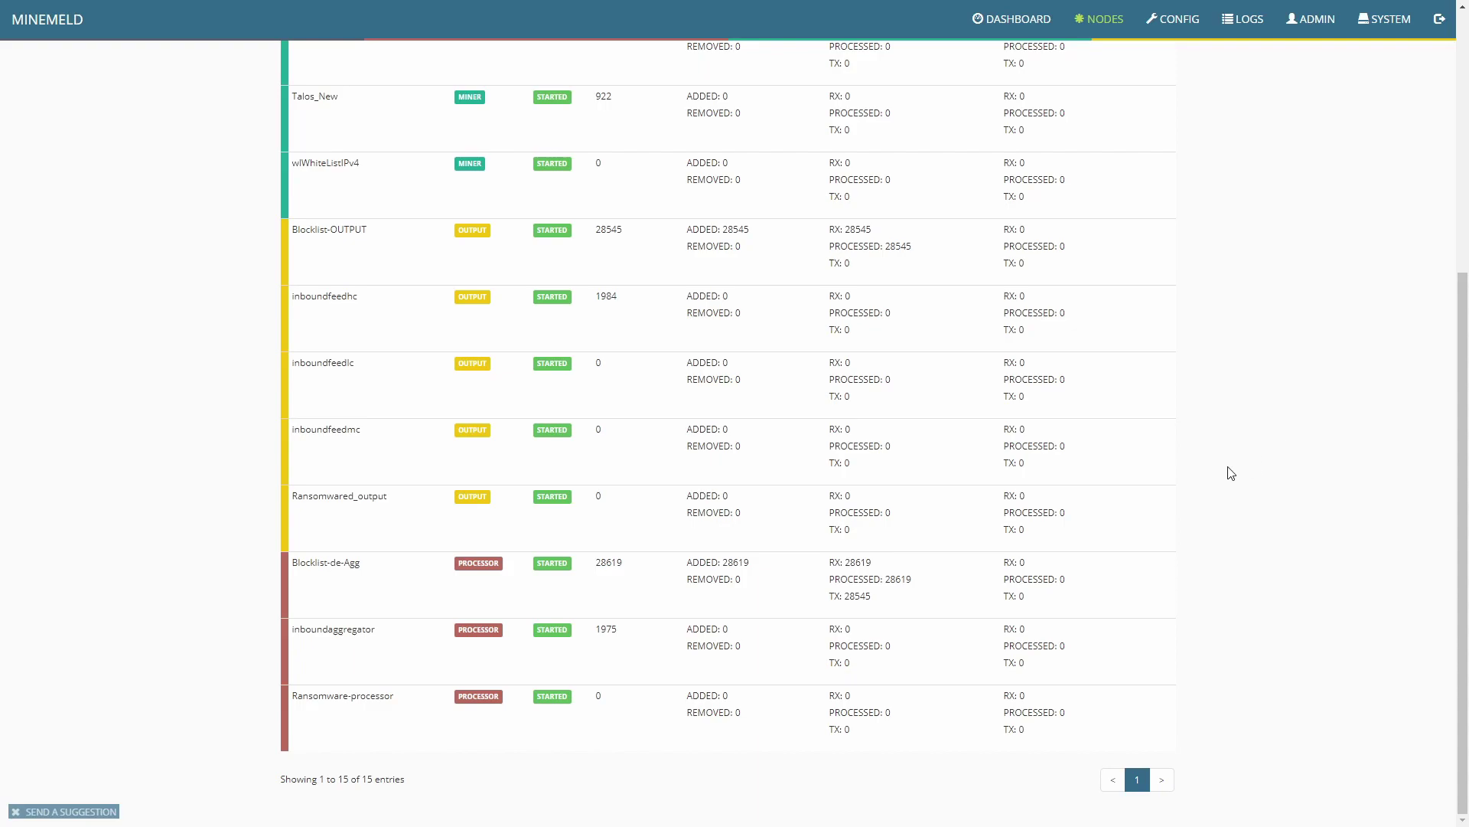
{"action": "scroll", "coordinate": [1231, 472], "scroll_direction": "up", "scroll_amount": 5}
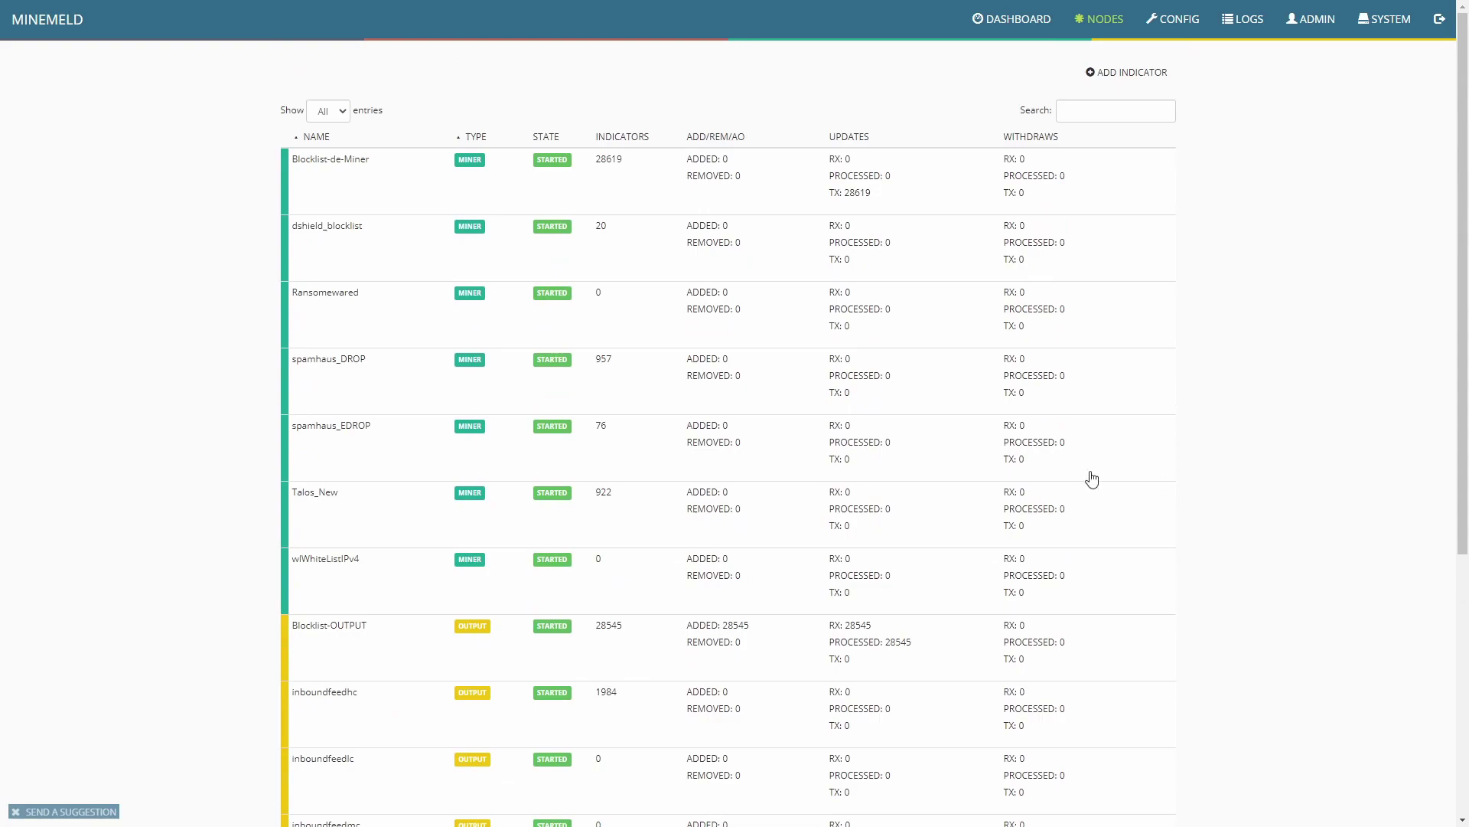
{"action": "key", "text": "alt+Tab"}
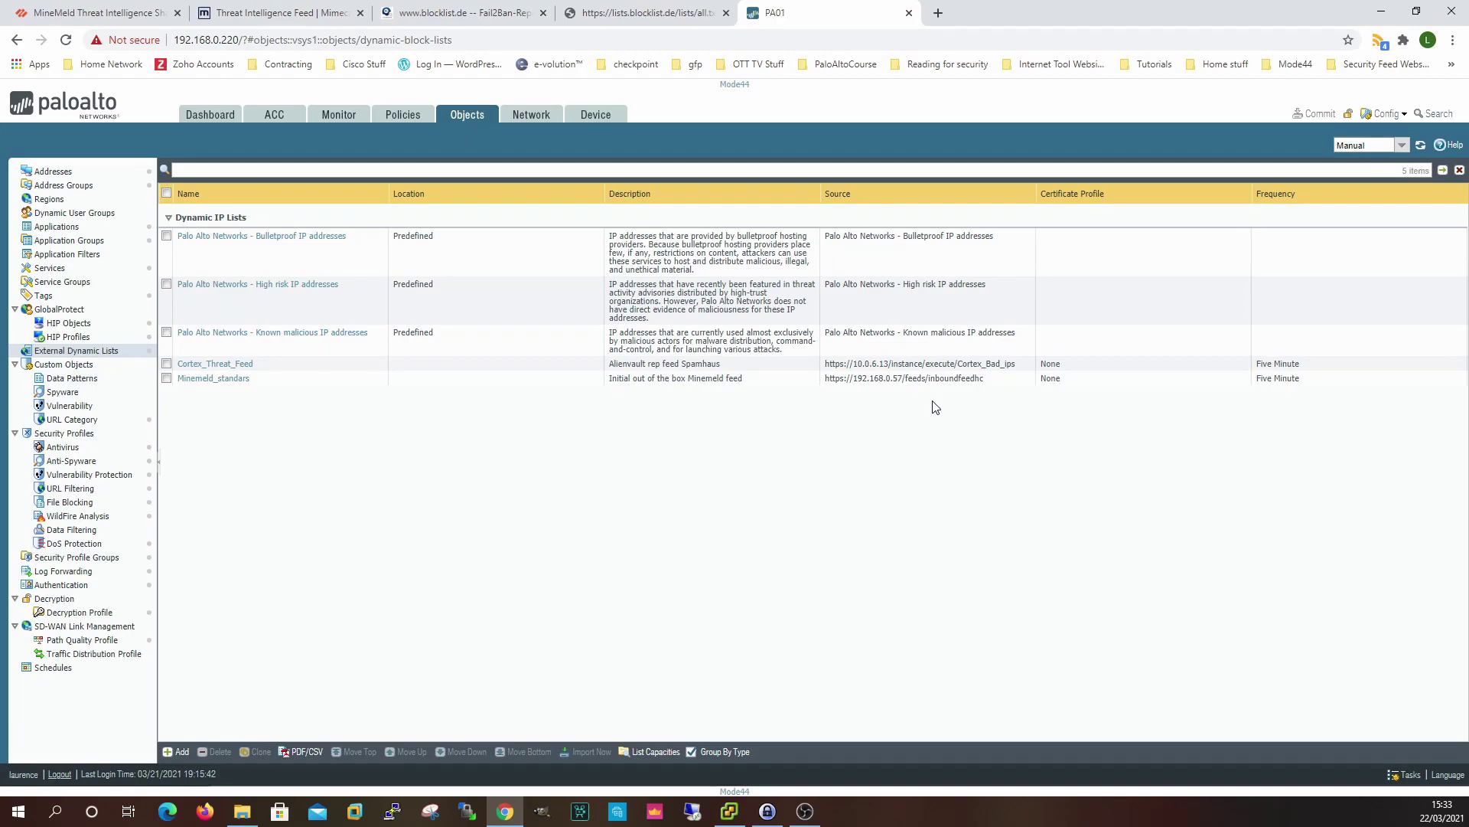
{"action": "key", "text": "F11"}
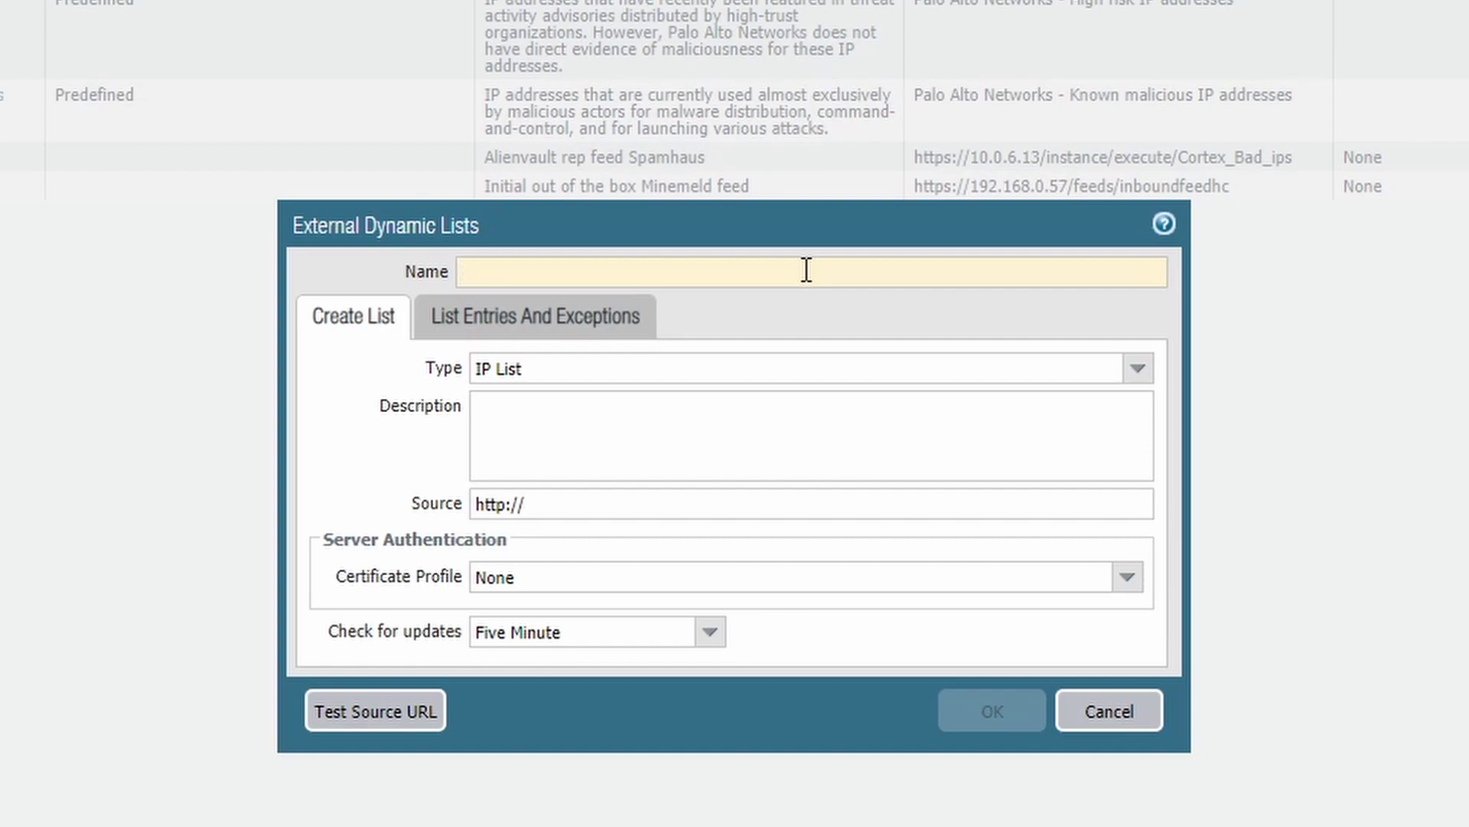
{"action": "type", "text": "Blockli"}
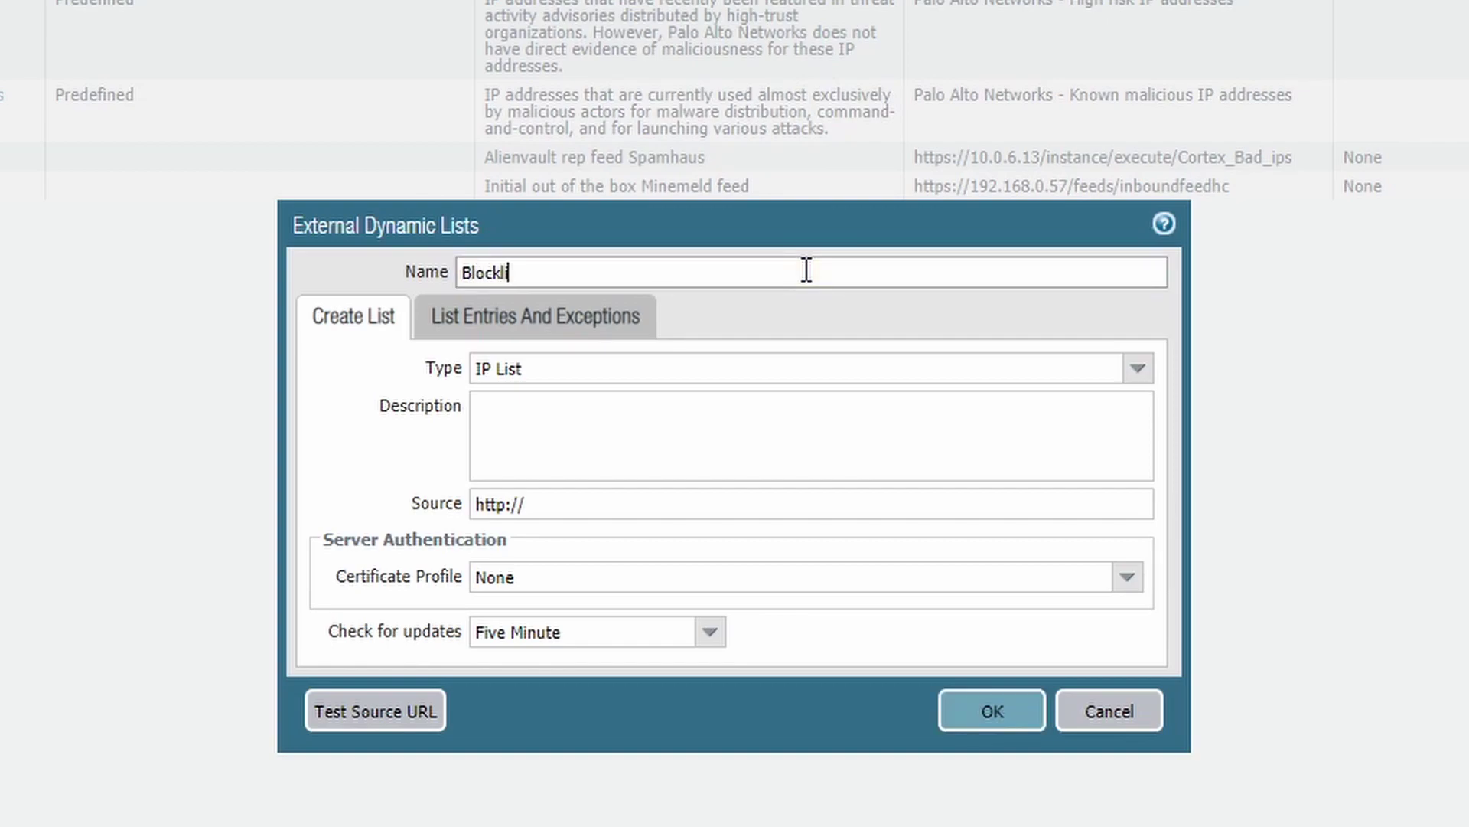
{"action": "type", "text": "st-de"}
{"action": "left_click_drag", "start_coordinate": [526, 505], "coordinate": [475, 506]}
{"action": "right_click", "coordinate": [501, 505]}
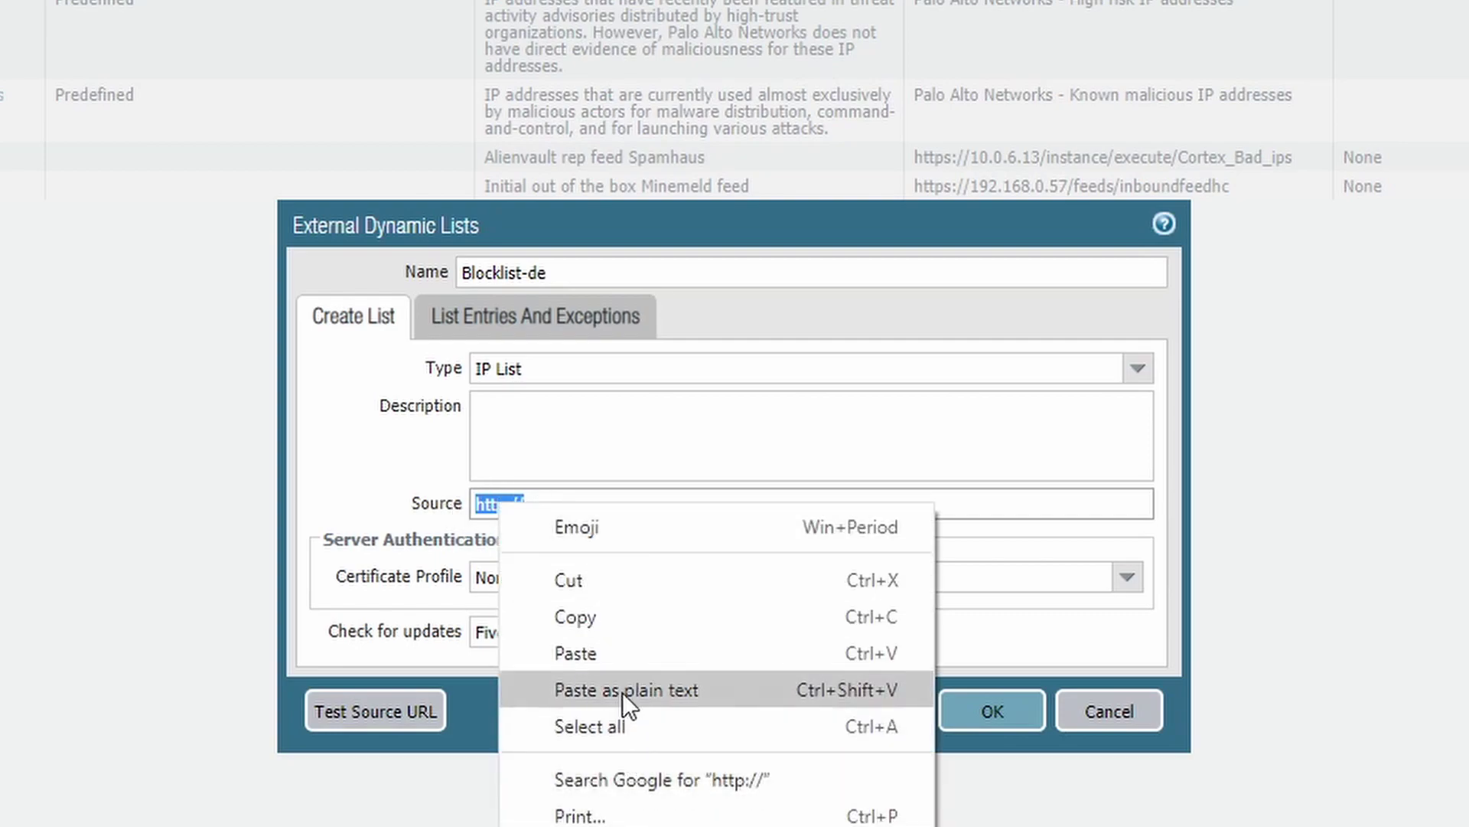
{"action": "left_click", "coordinate": [612, 651]}
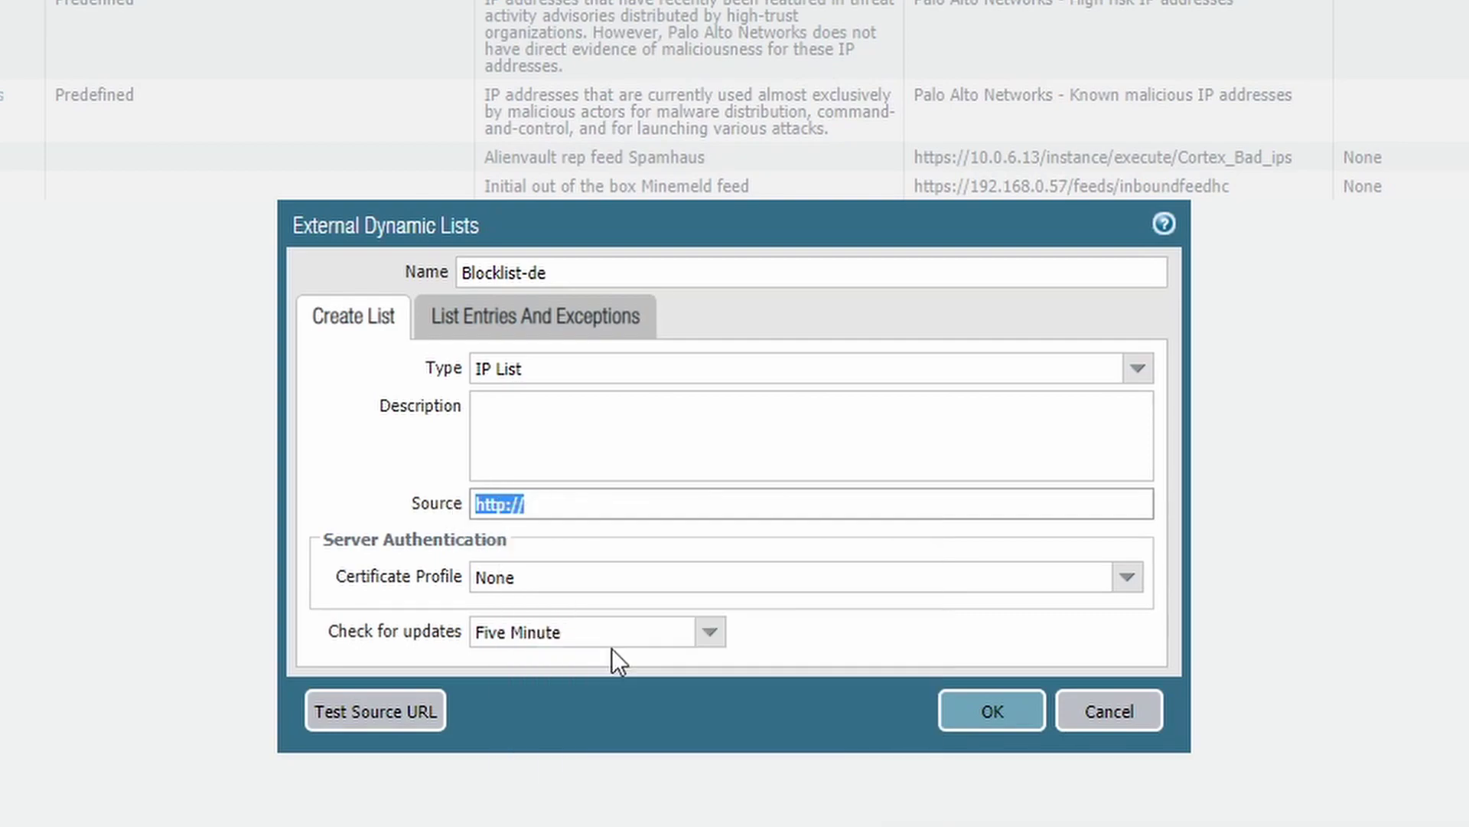
{"action": "left_click", "coordinate": [387, 723]}
{"action": "left_click", "coordinate": [760, 543]}
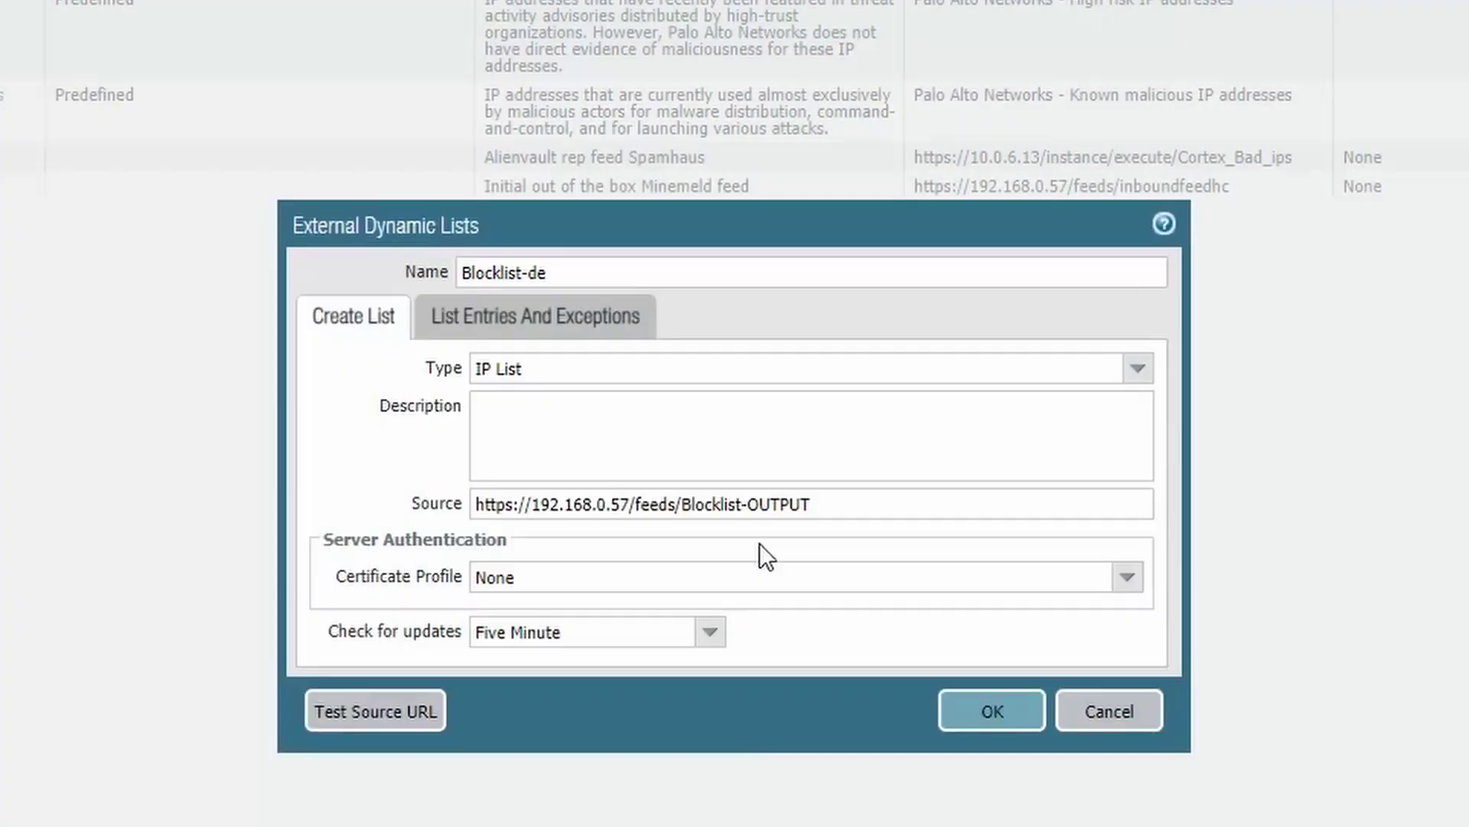
Step: Set hourly updates and no certificate profile, then save the Blocklist-de list
{"action": "left_click", "coordinate": [710, 632]}
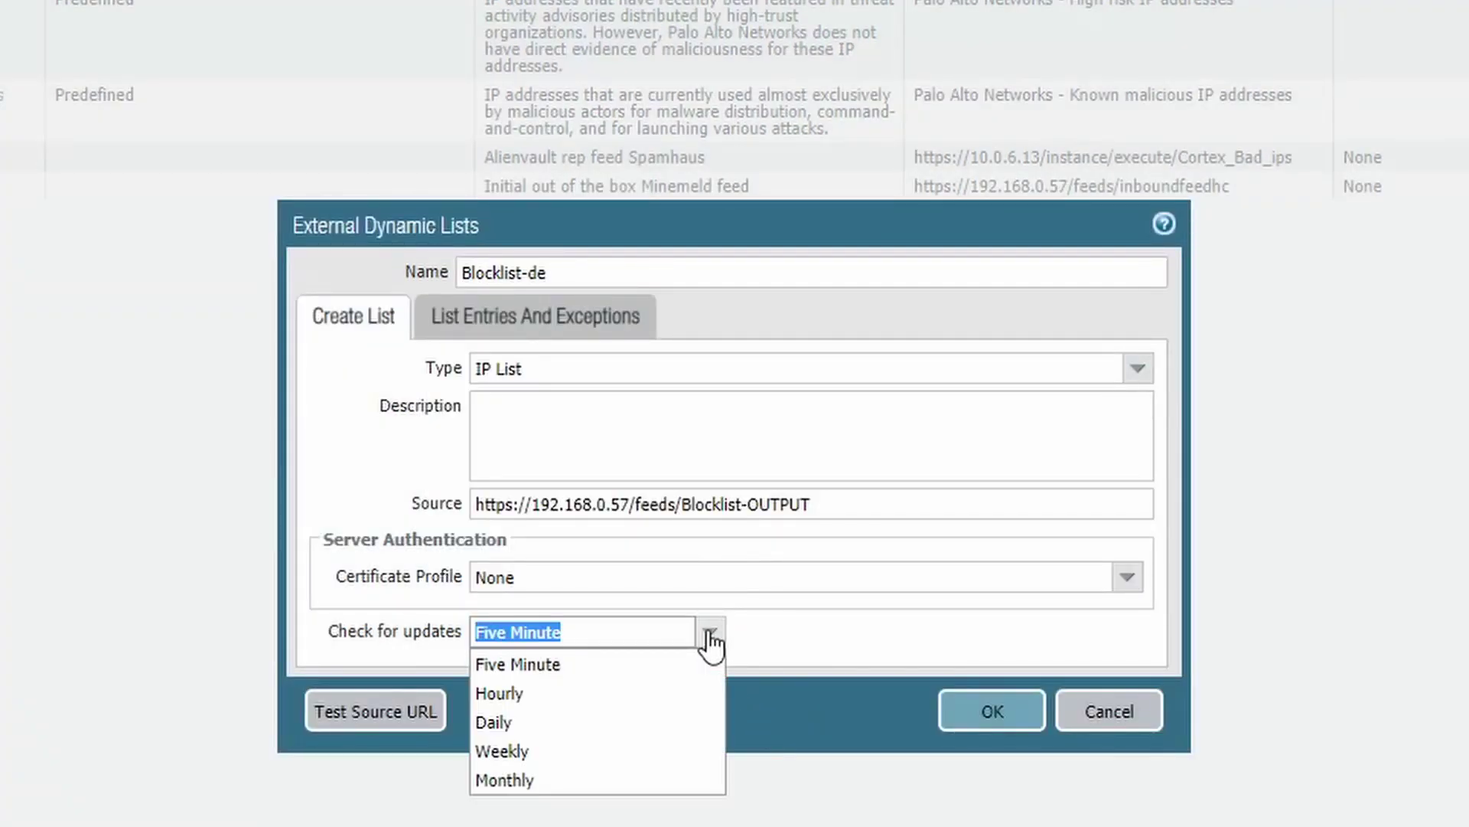
{"action": "left_click", "coordinate": [515, 694]}
{"action": "left_click", "coordinate": [808, 618]}
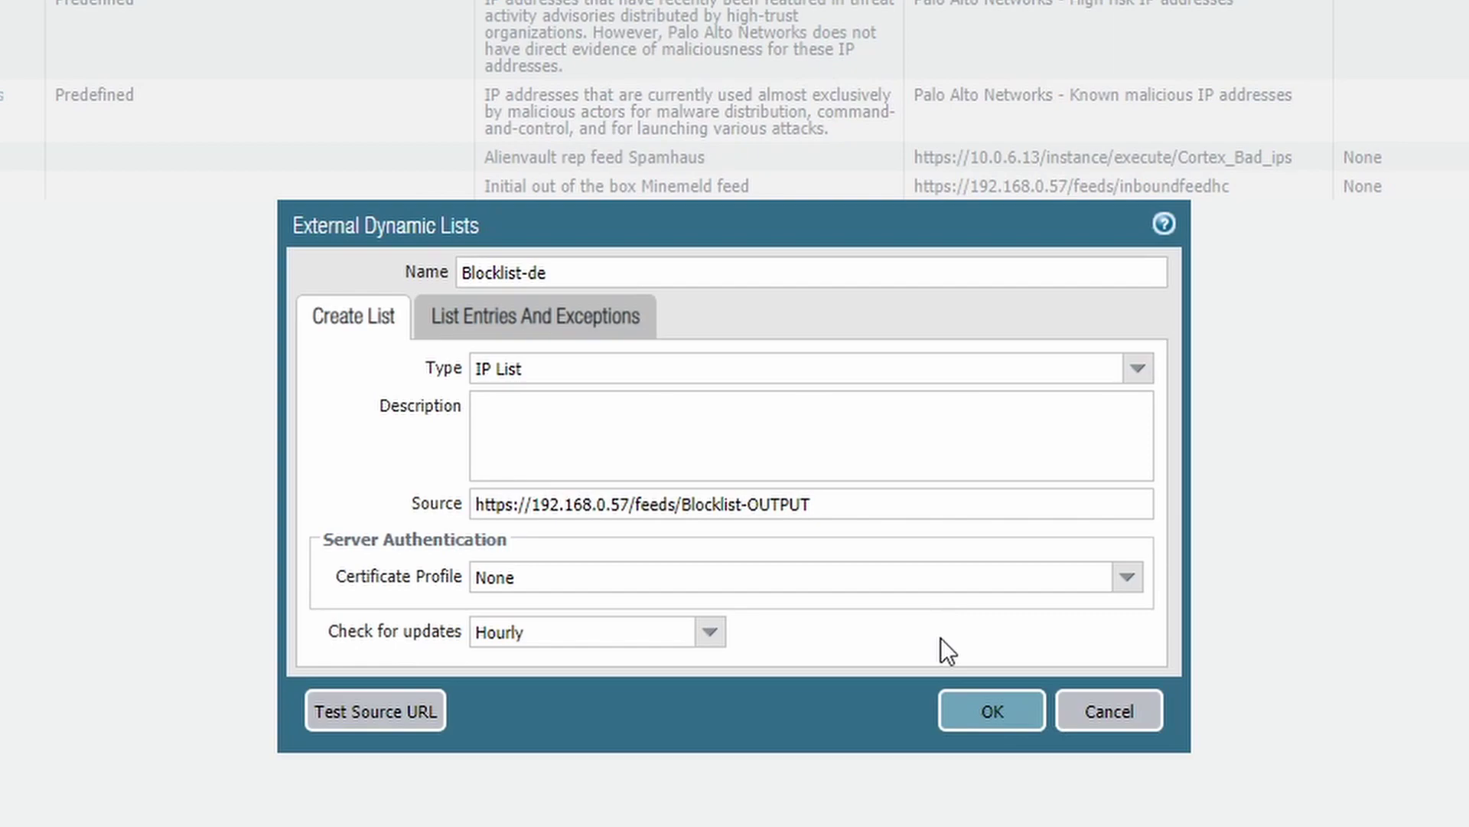
{"action": "left_click", "coordinate": [1129, 579]}
{"action": "left_click", "coordinate": [1128, 577]}
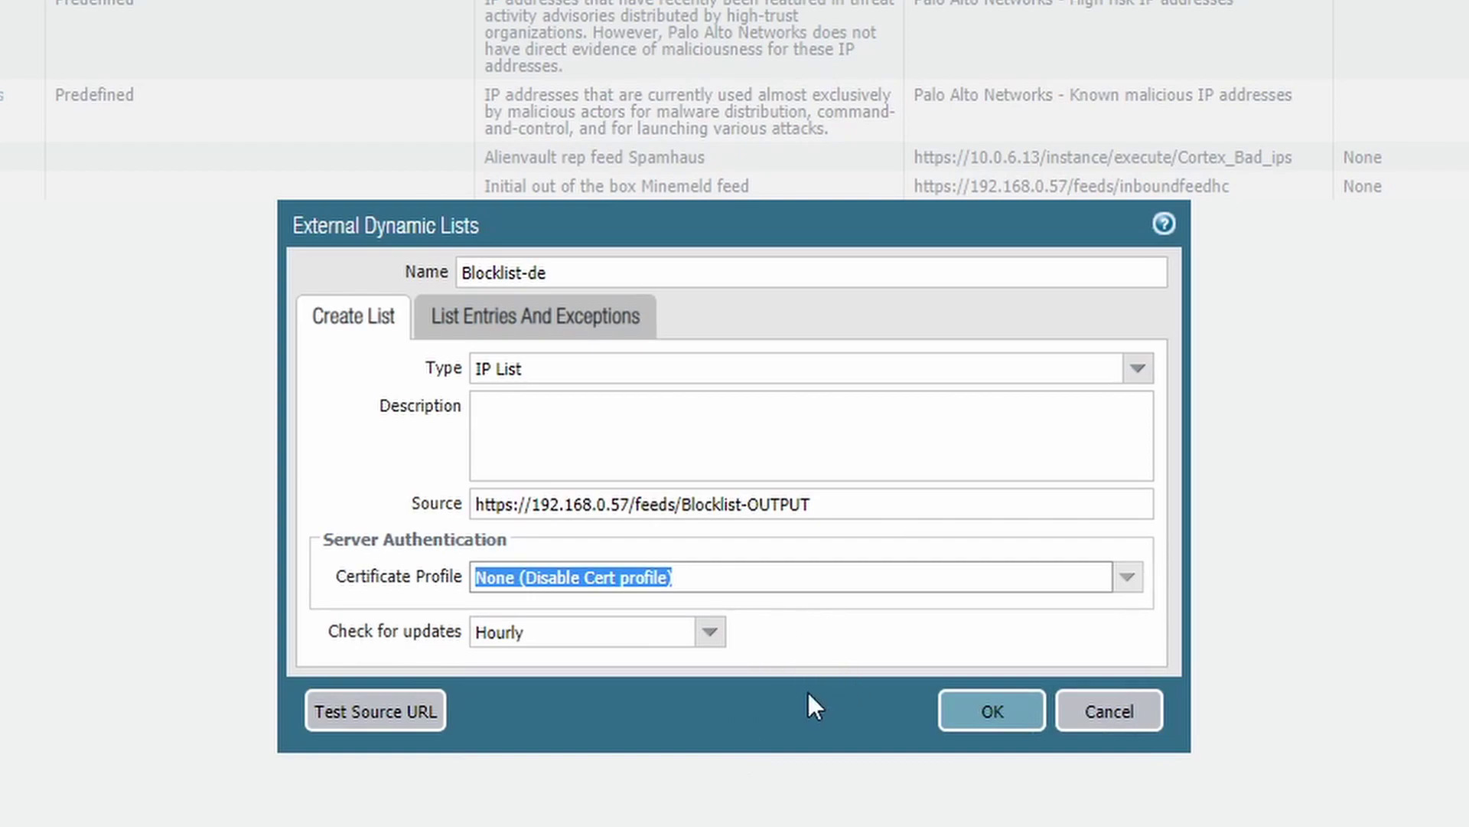
{"action": "left_click", "coordinate": [511, 329]}
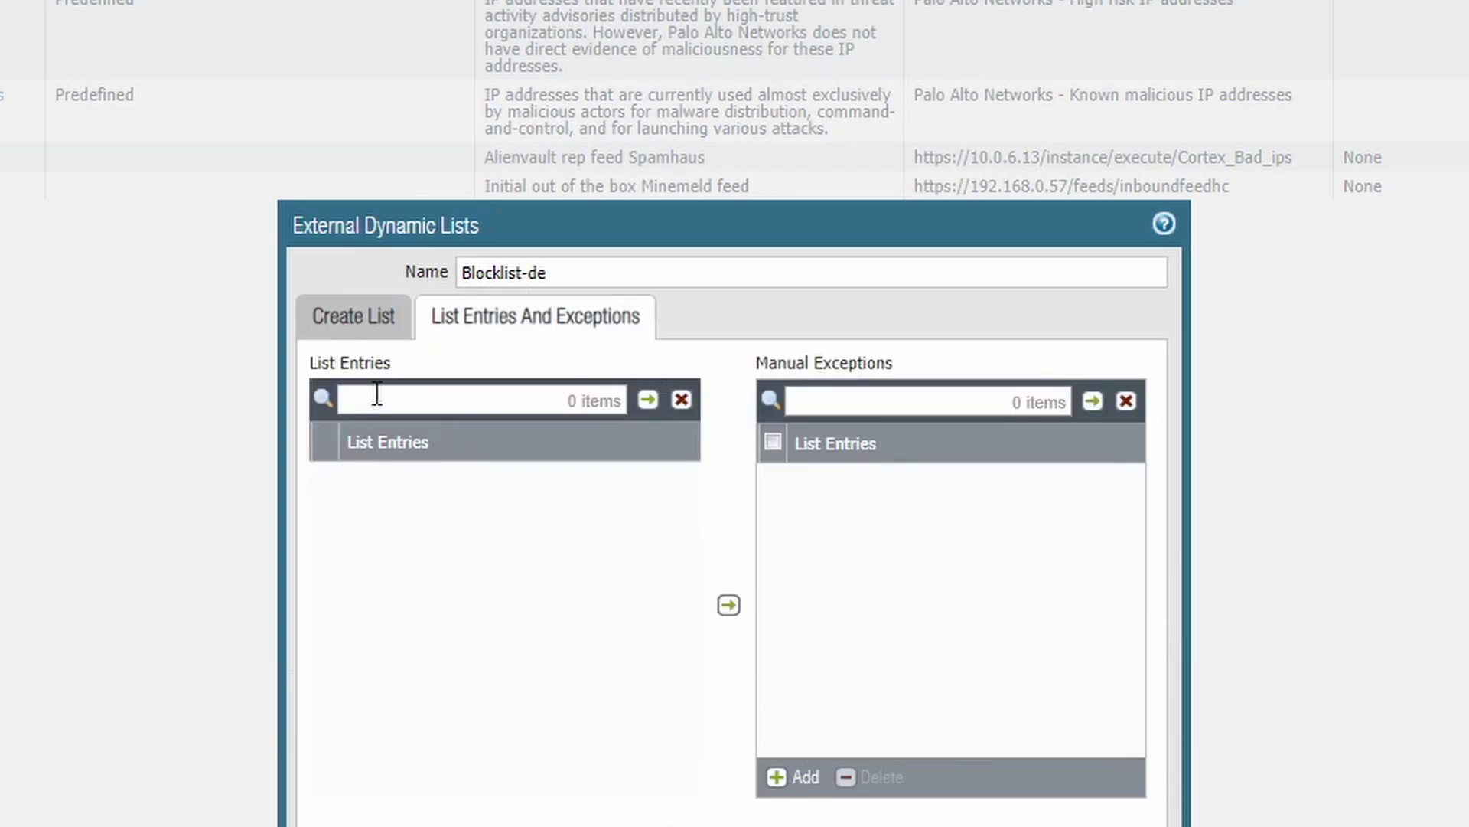
{"action": "left_click", "coordinate": [354, 322]}
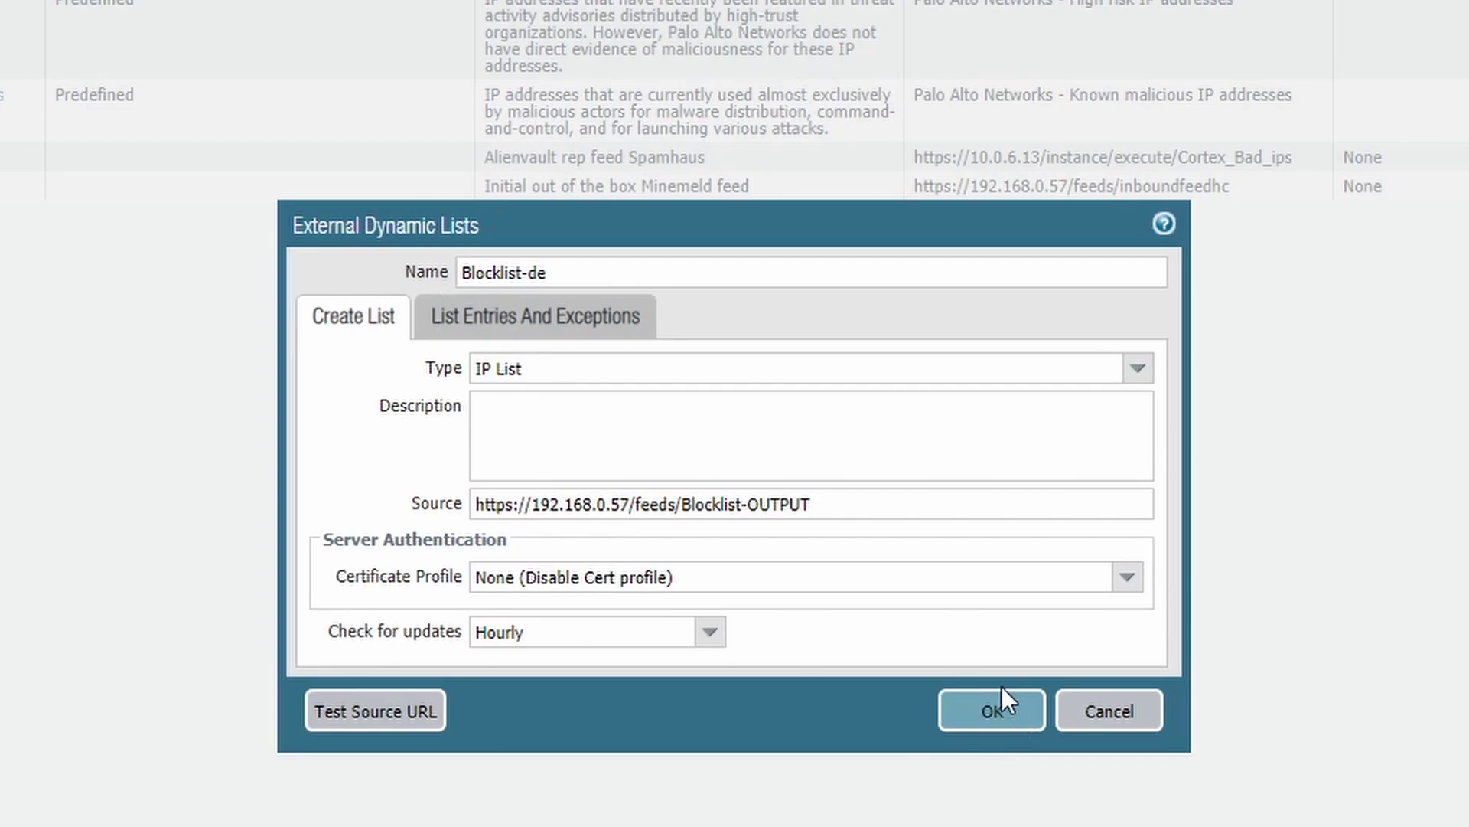
{"action": "left_click", "coordinate": [995, 708]}
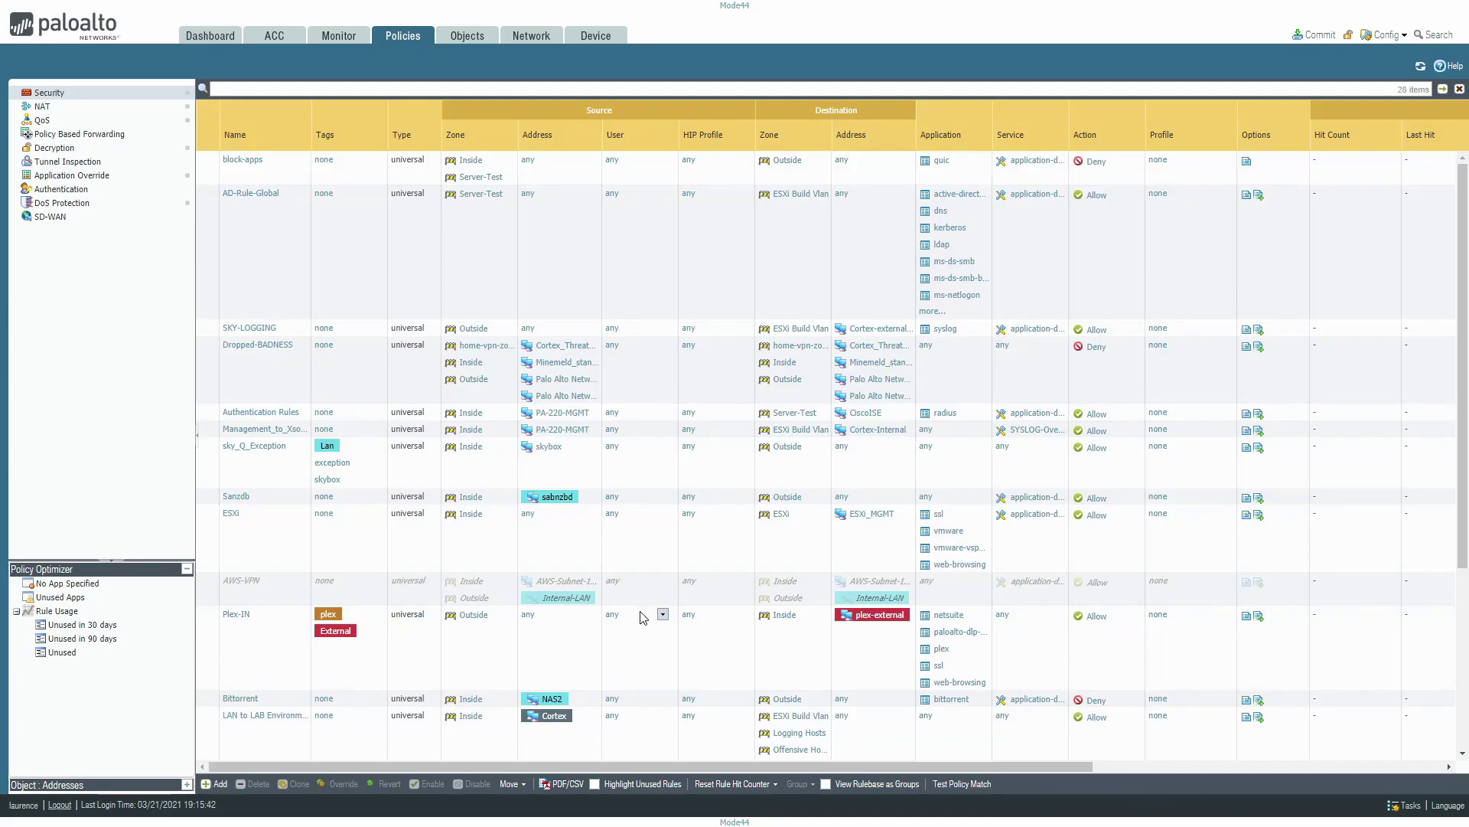
Step: Add Blocklist-de as a destination address of the Dropped-BADNESS rule
{"action": "left_click", "coordinate": [256, 346]}
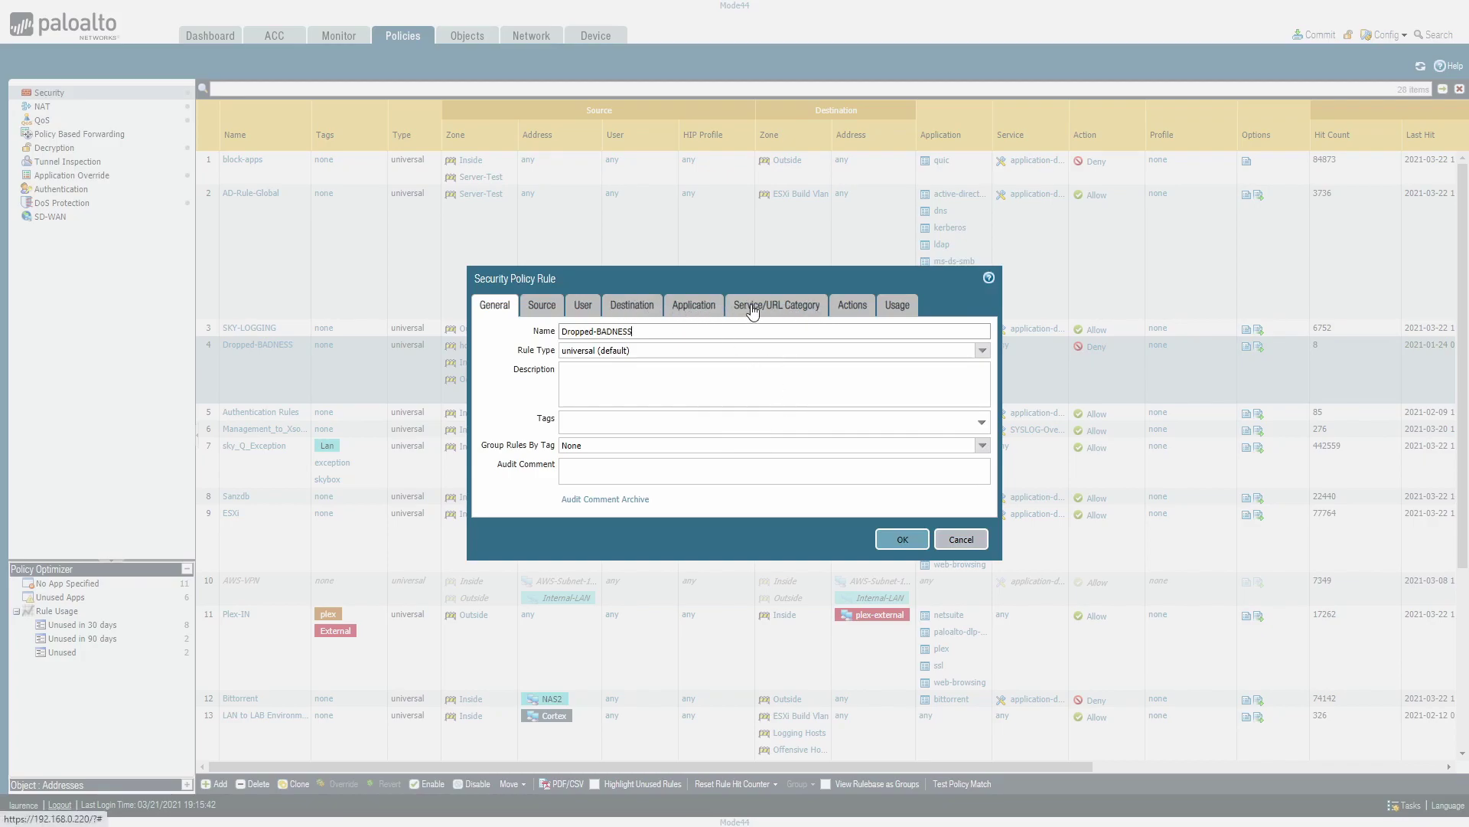
{"action": "left_click", "coordinate": [635, 306]}
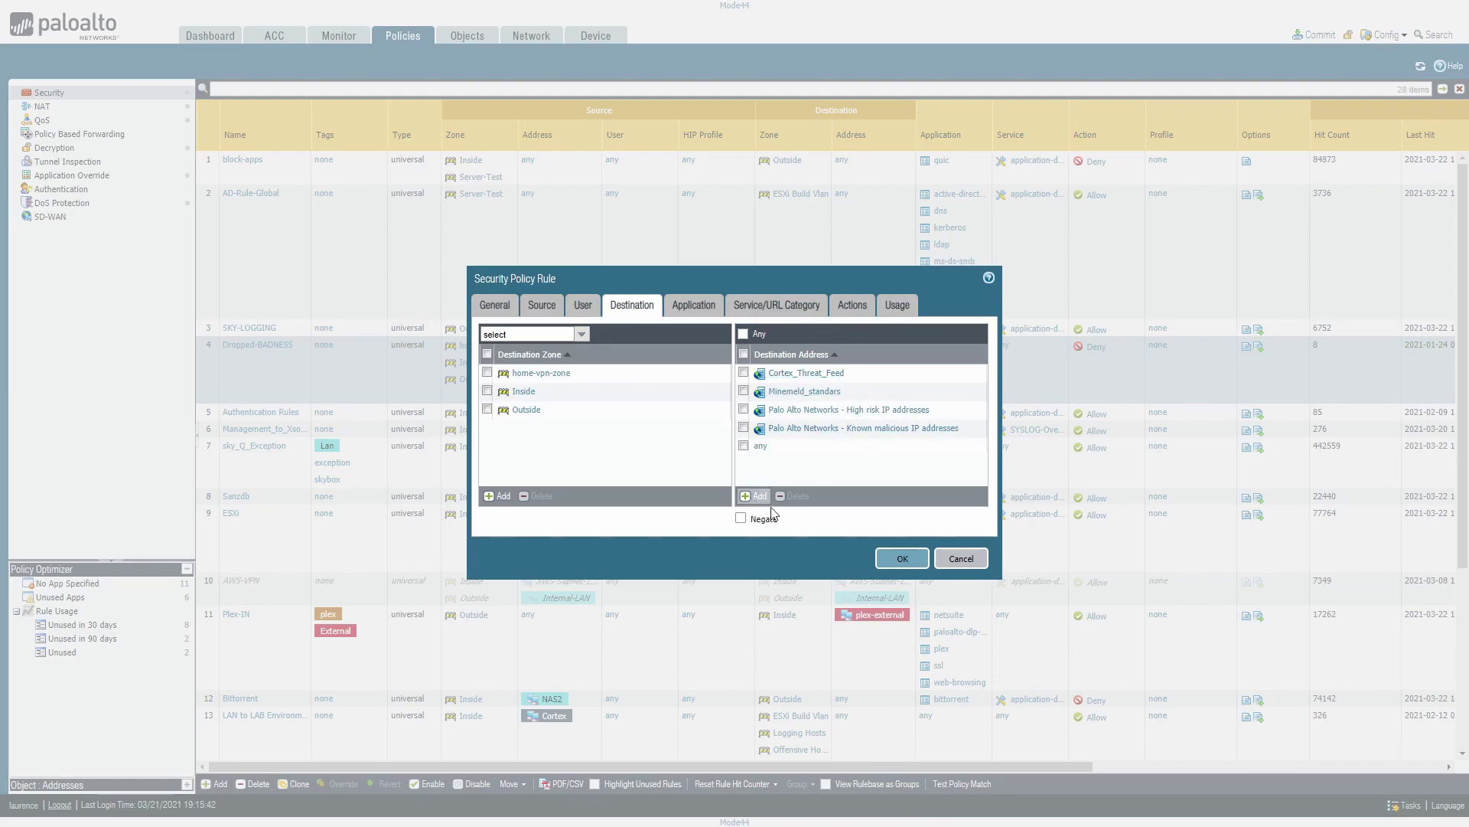
{"action": "left_click", "coordinate": [756, 496]}
{"action": "scroll", "coordinate": [853, 490], "scroll_direction": "down", "scroll_amount": 8}
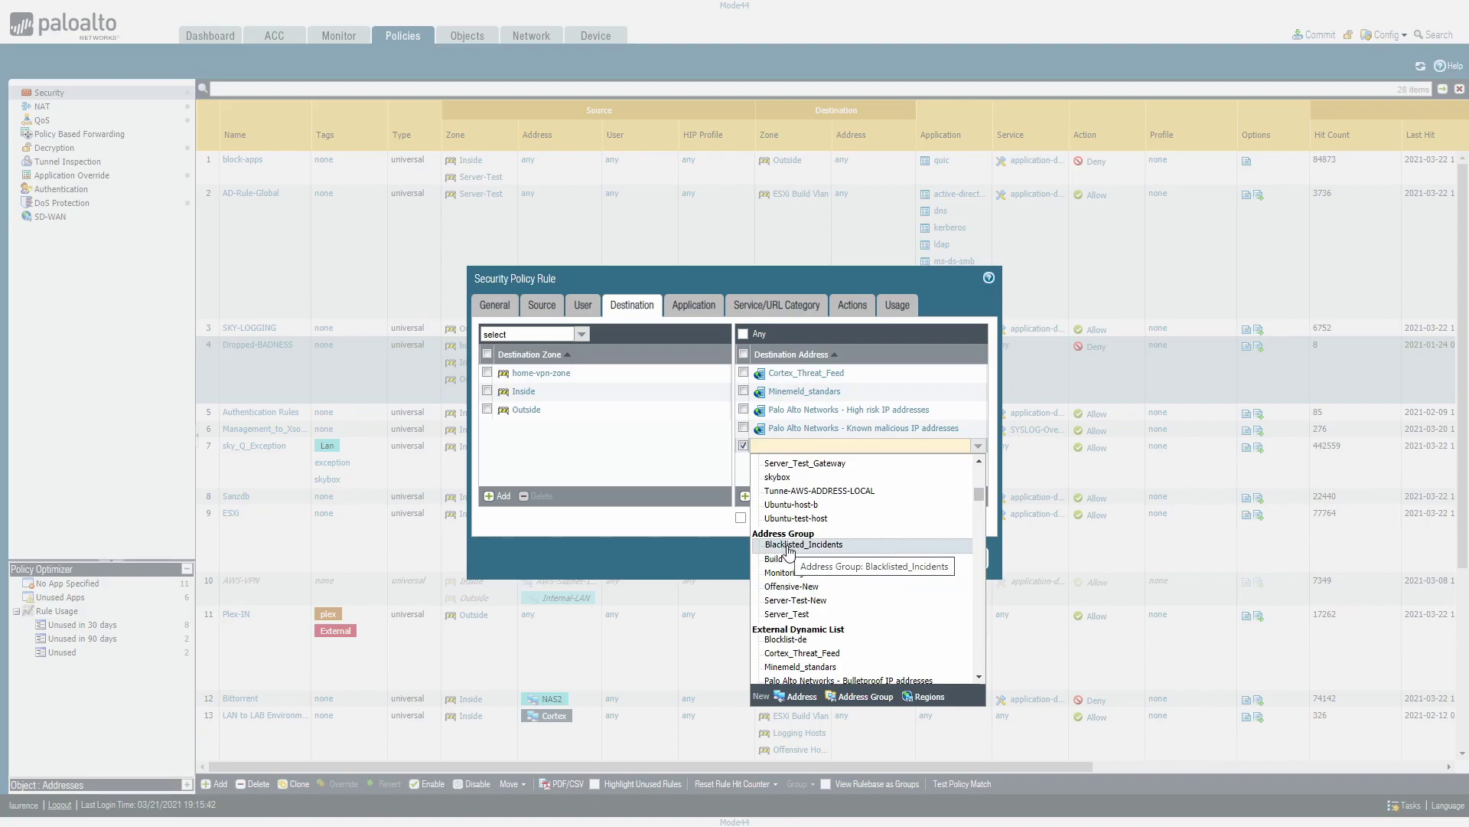
{"action": "scroll", "coordinate": [880, 630], "scroll_direction": "down", "scroll_amount": 3}
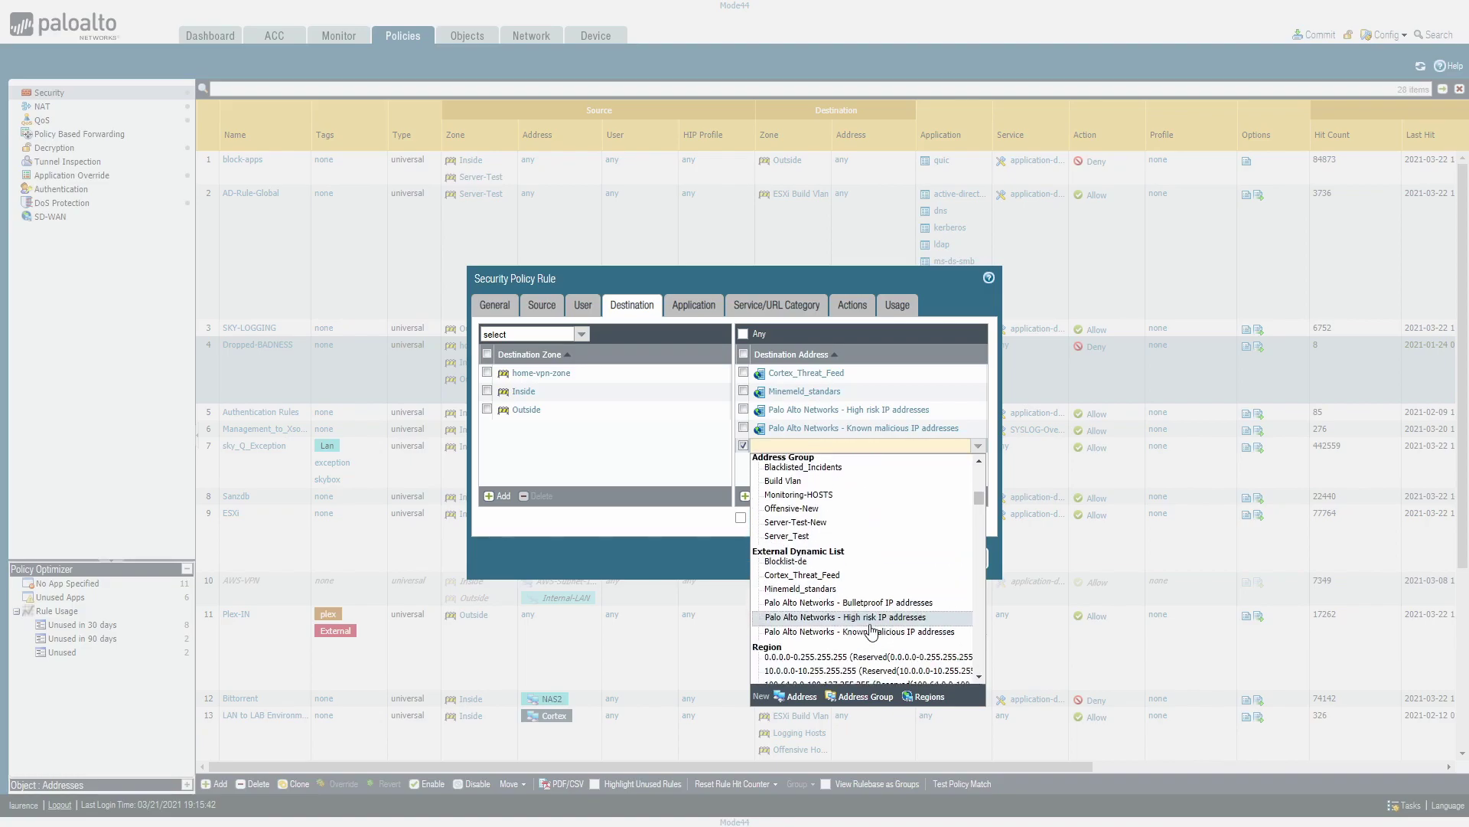
{"action": "left_click", "coordinate": [797, 566]}
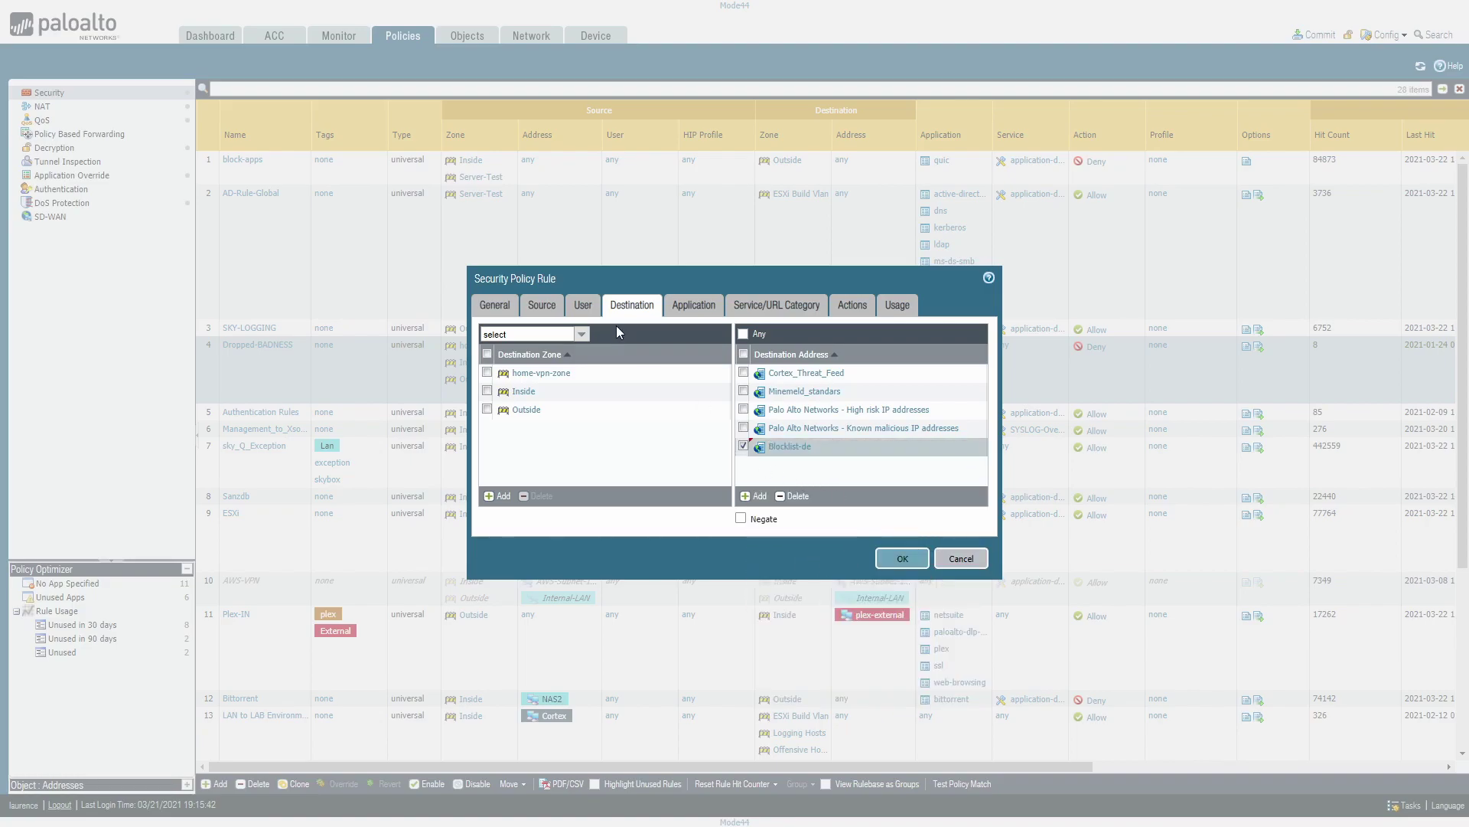
Step: Add Blocklist-de as a source address too, check the deny action, and save the rule
{"action": "left_click", "coordinate": [557, 307]}
{"action": "left_click", "coordinate": [584, 310]}
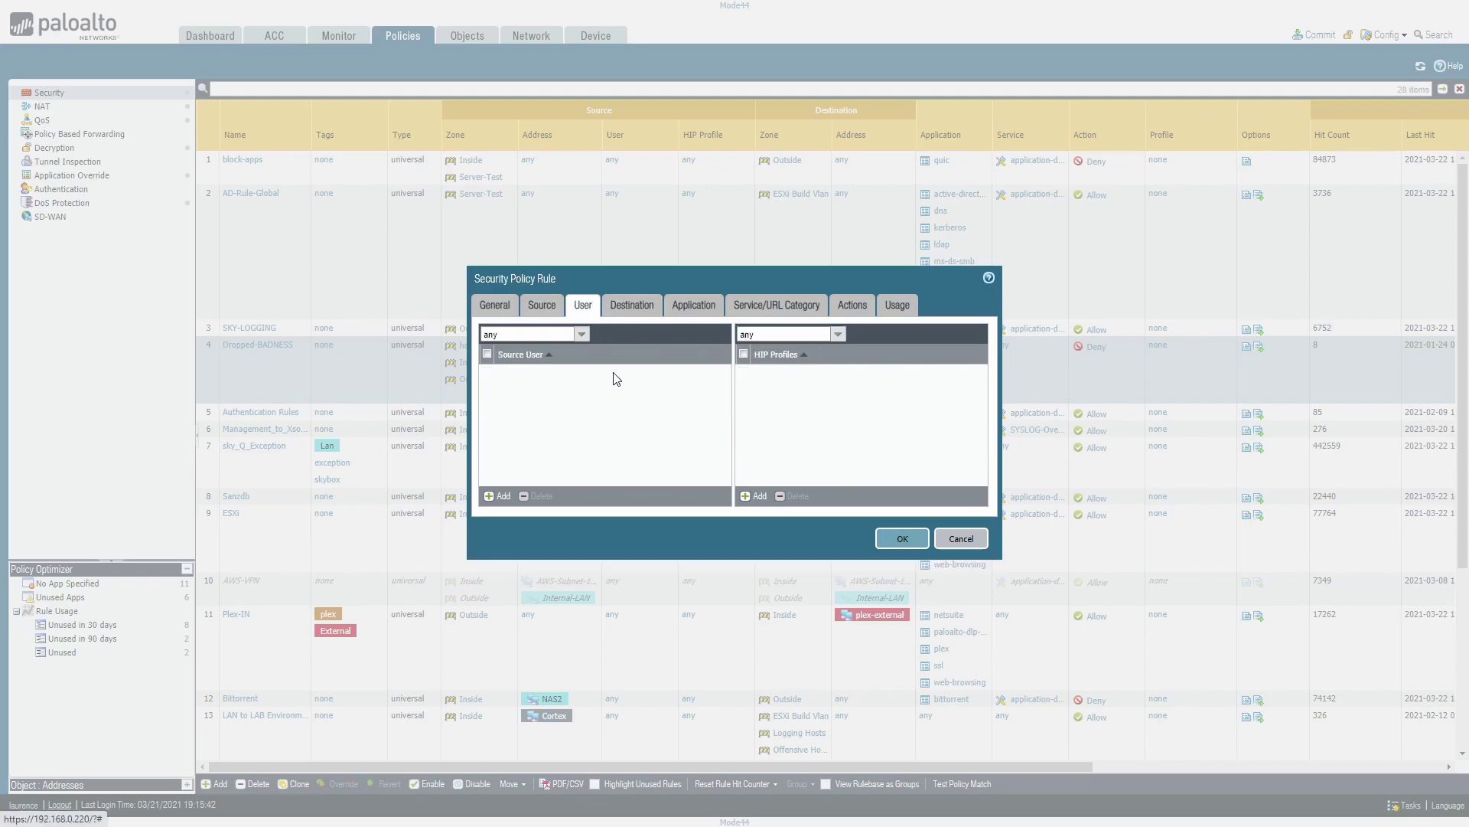
{"action": "left_click", "coordinate": [542, 305]}
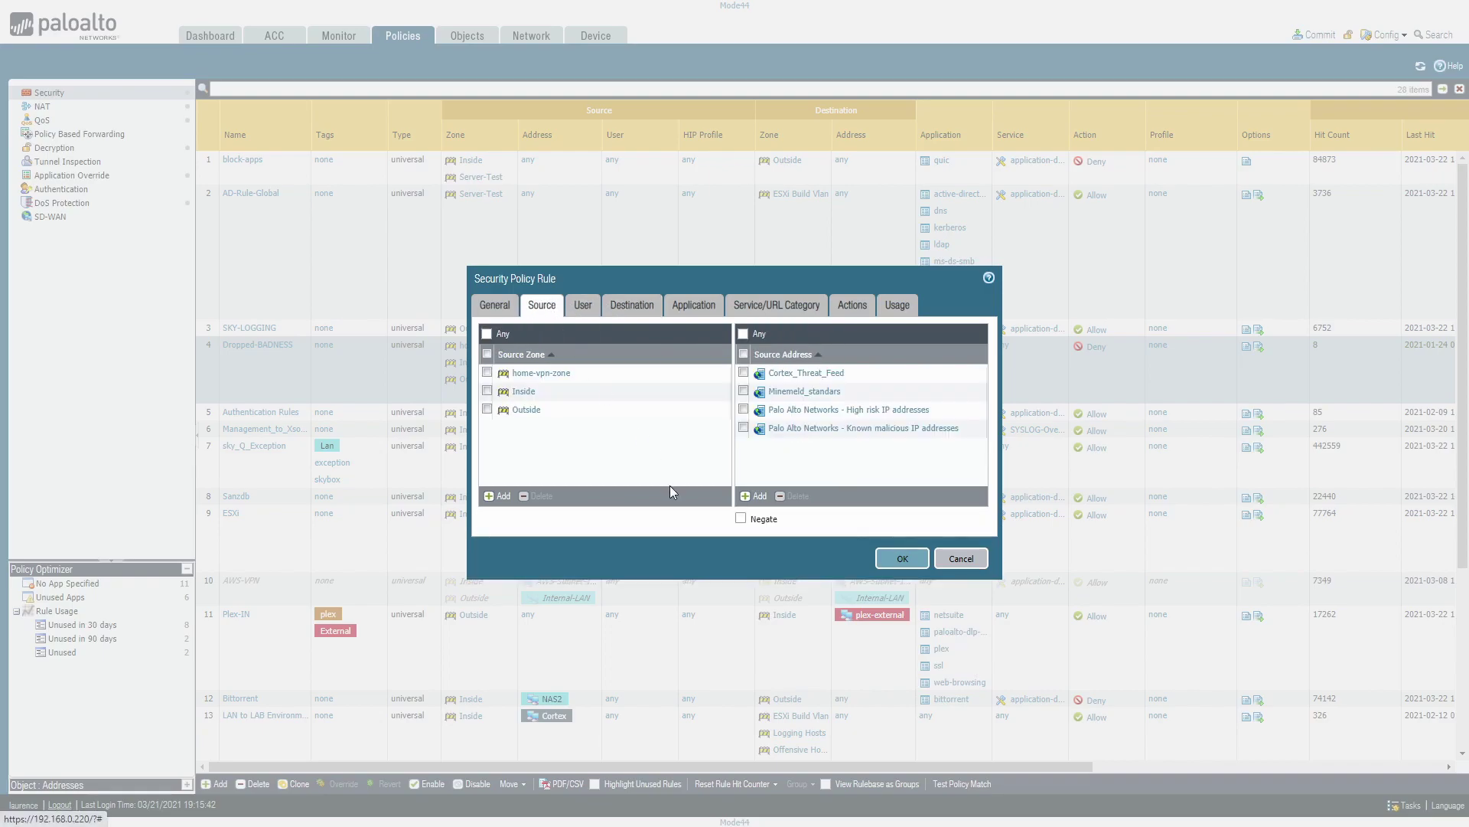
{"action": "left_click", "coordinate": [757, 497]}
{"action": "scroll", "coordinate": [844, 514], "scroll_direction": "down", "scroll_amount": 5}
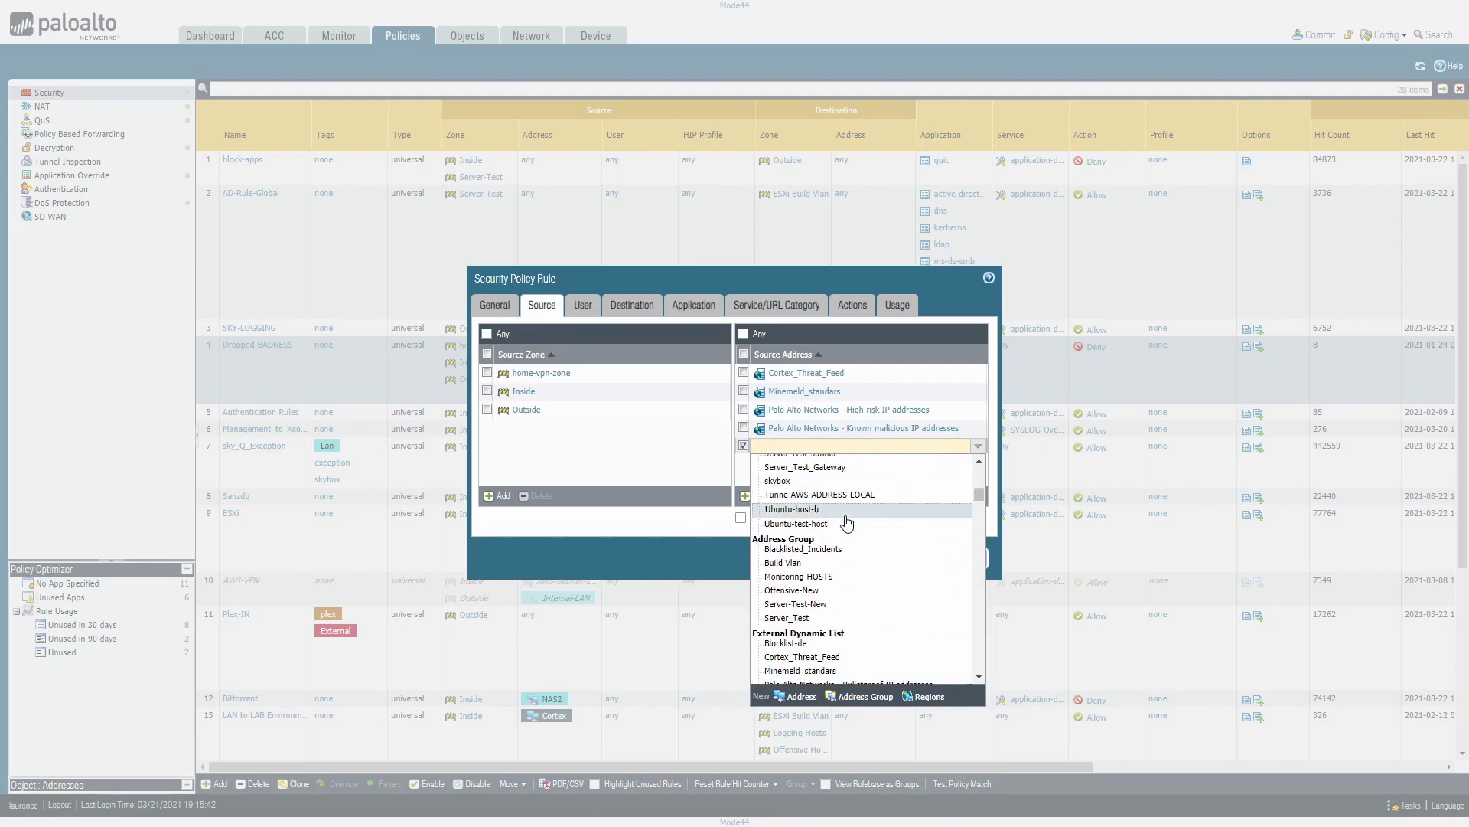
{"action": "scroll", "coordinate": [838, 555], "scroll_direction": "down", "scroll_amount": 2}
{"action": "left_click", "coordinate": [792, 571]}
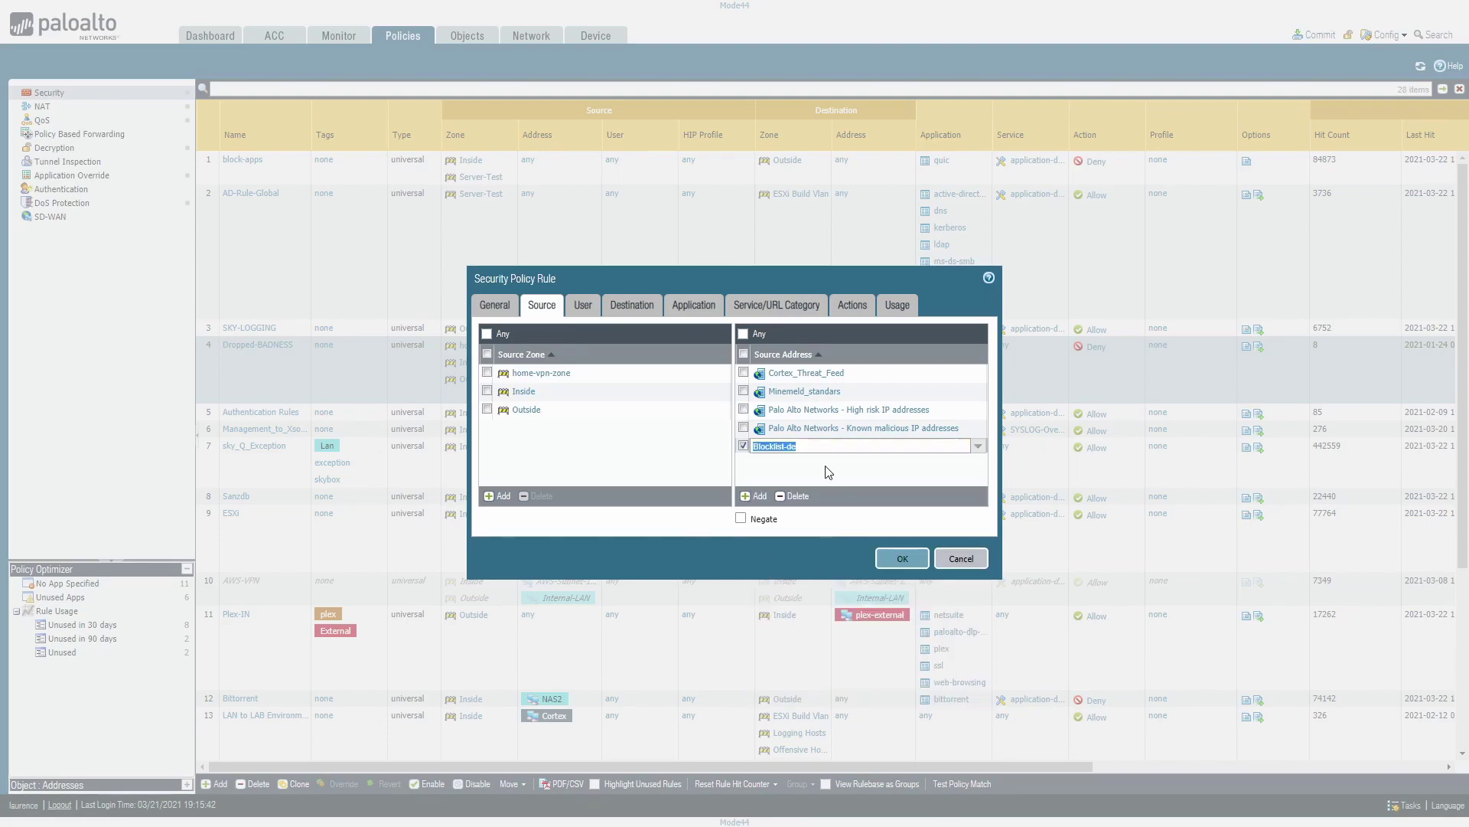
{"action": "left_click", "coordinate": [854, 310]}
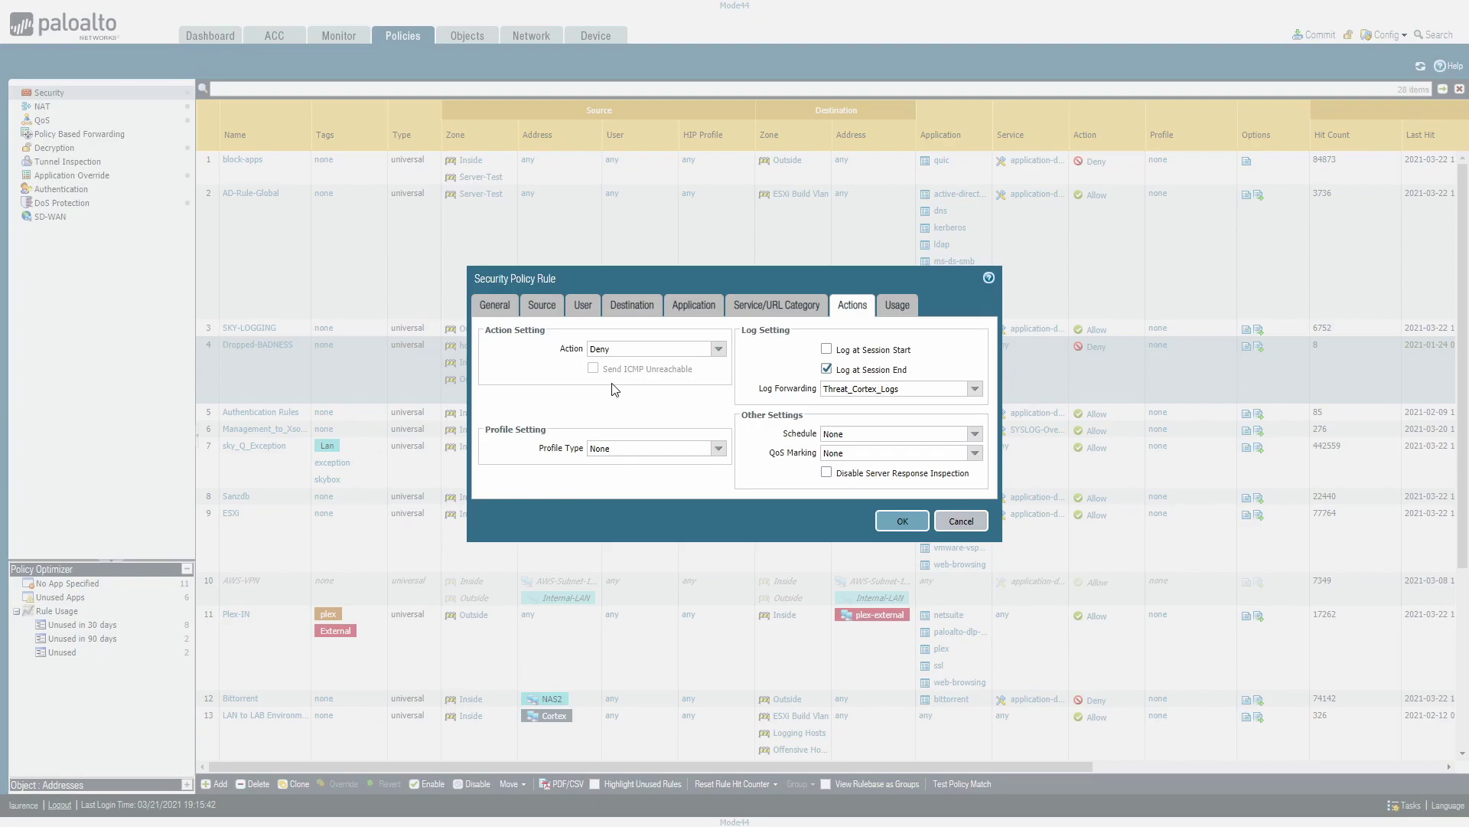
{"action": "left_click", "coordinate": [904, 520]}
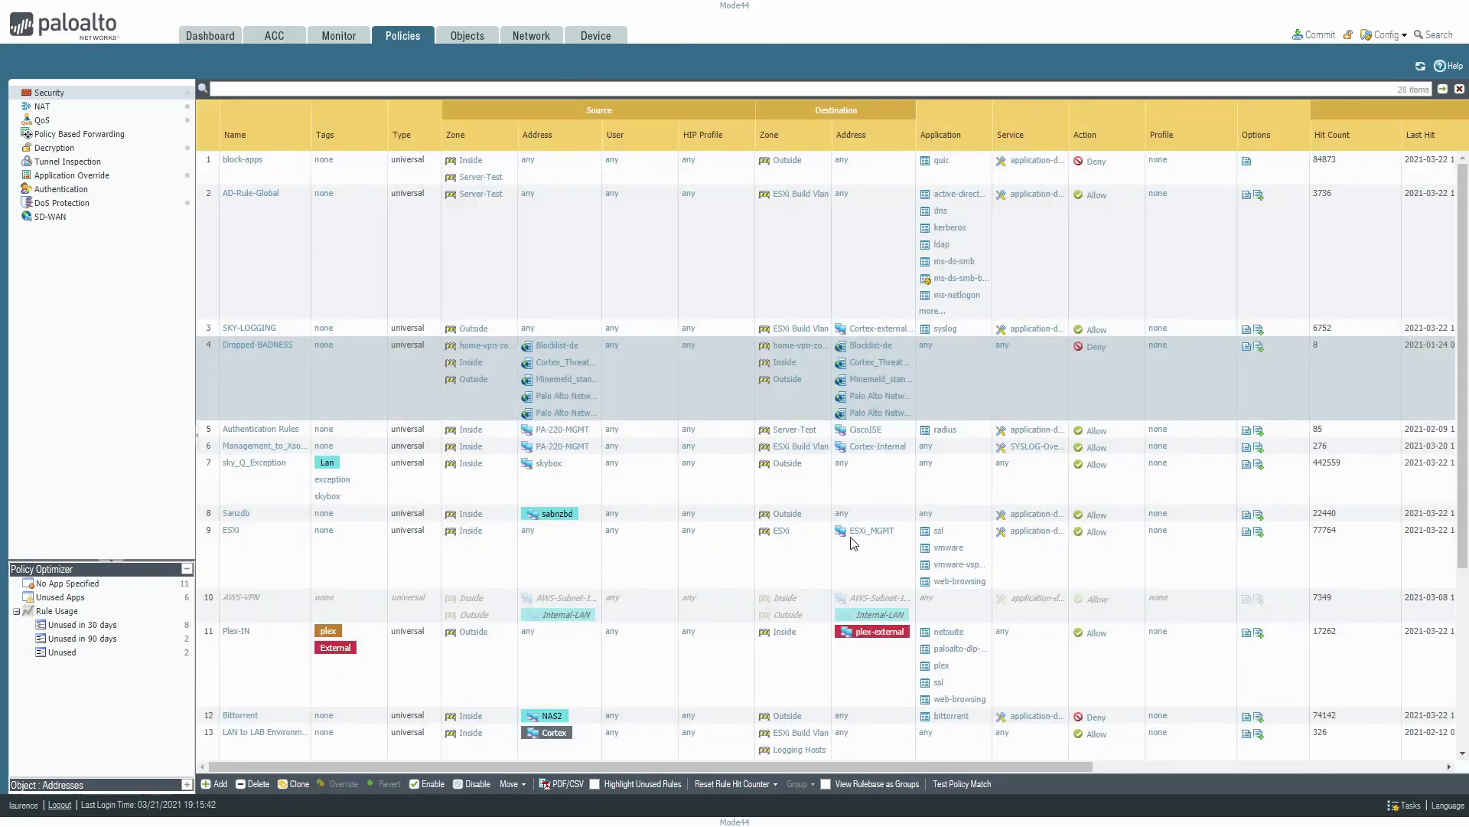
Step: Commit the firewall configuration and go to the External Dynamic Lists page
{"action": "left_click", "coordinate": [1315, 36]}
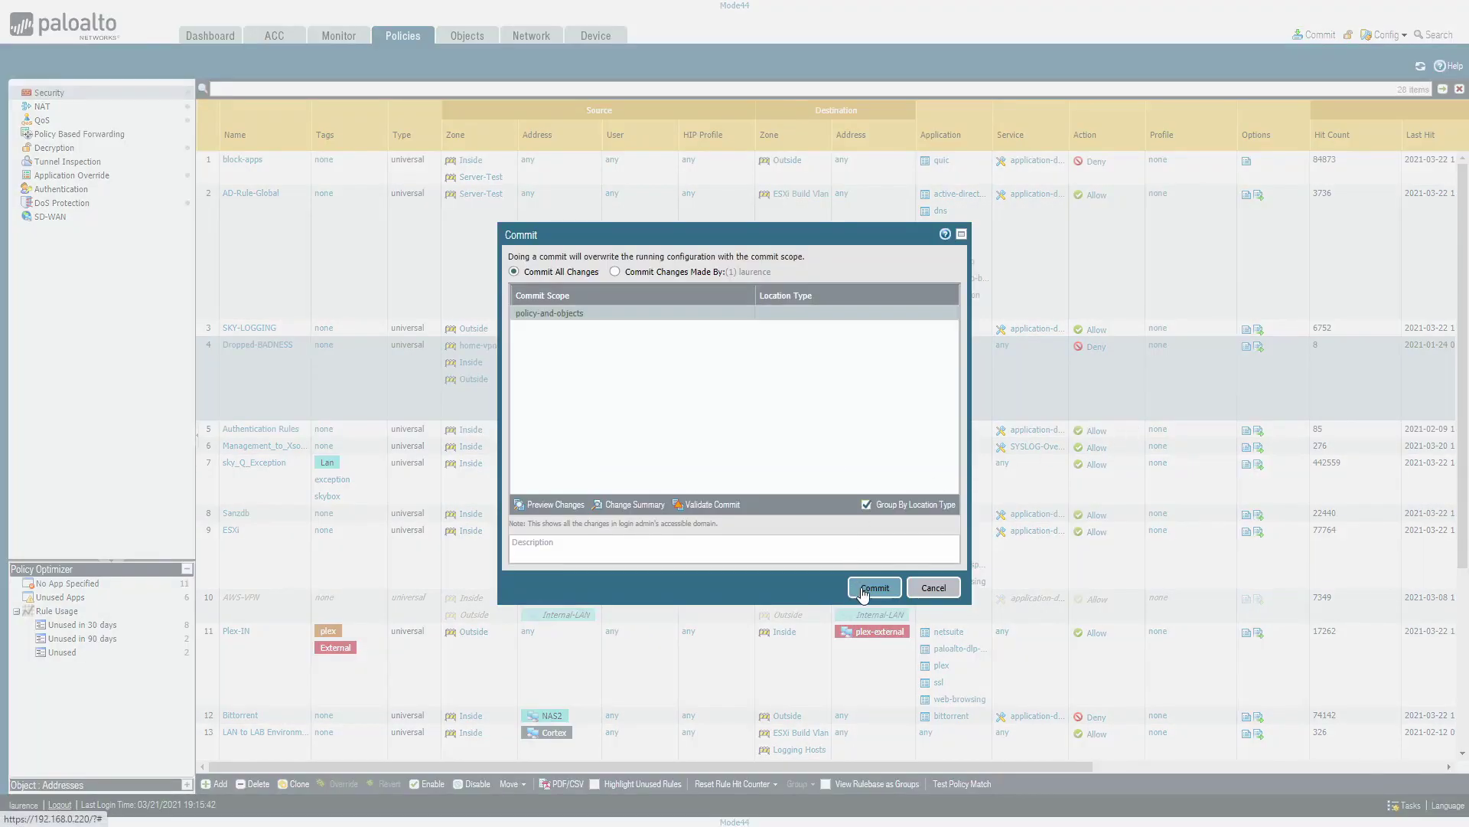
{"action": "left_click", "coordinate": [864, 589]}
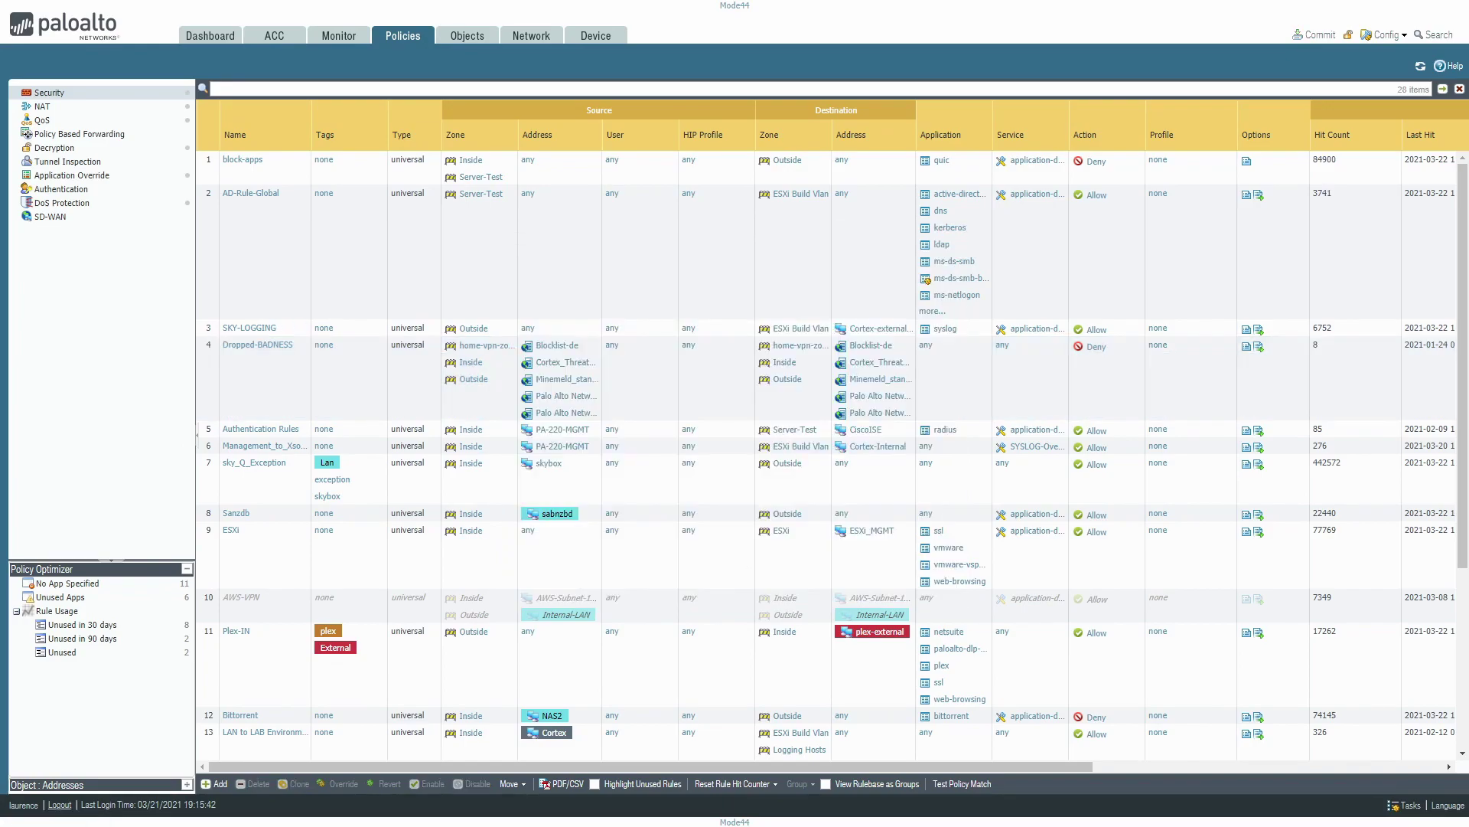
{"action": "left_click", "coordinate": [474, 40]}
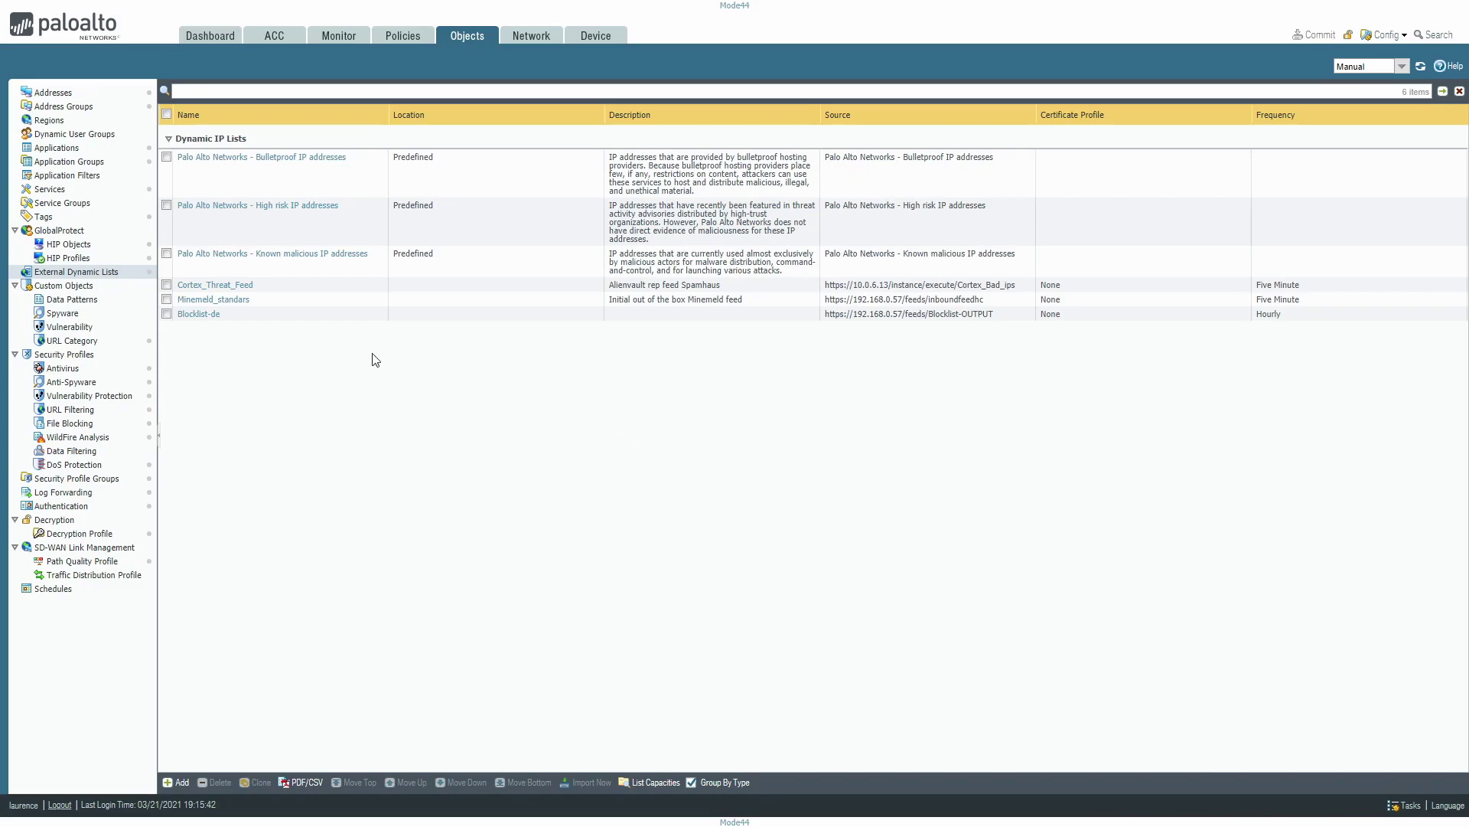
{"action": "left_click", "coordinate": [198, 314]}
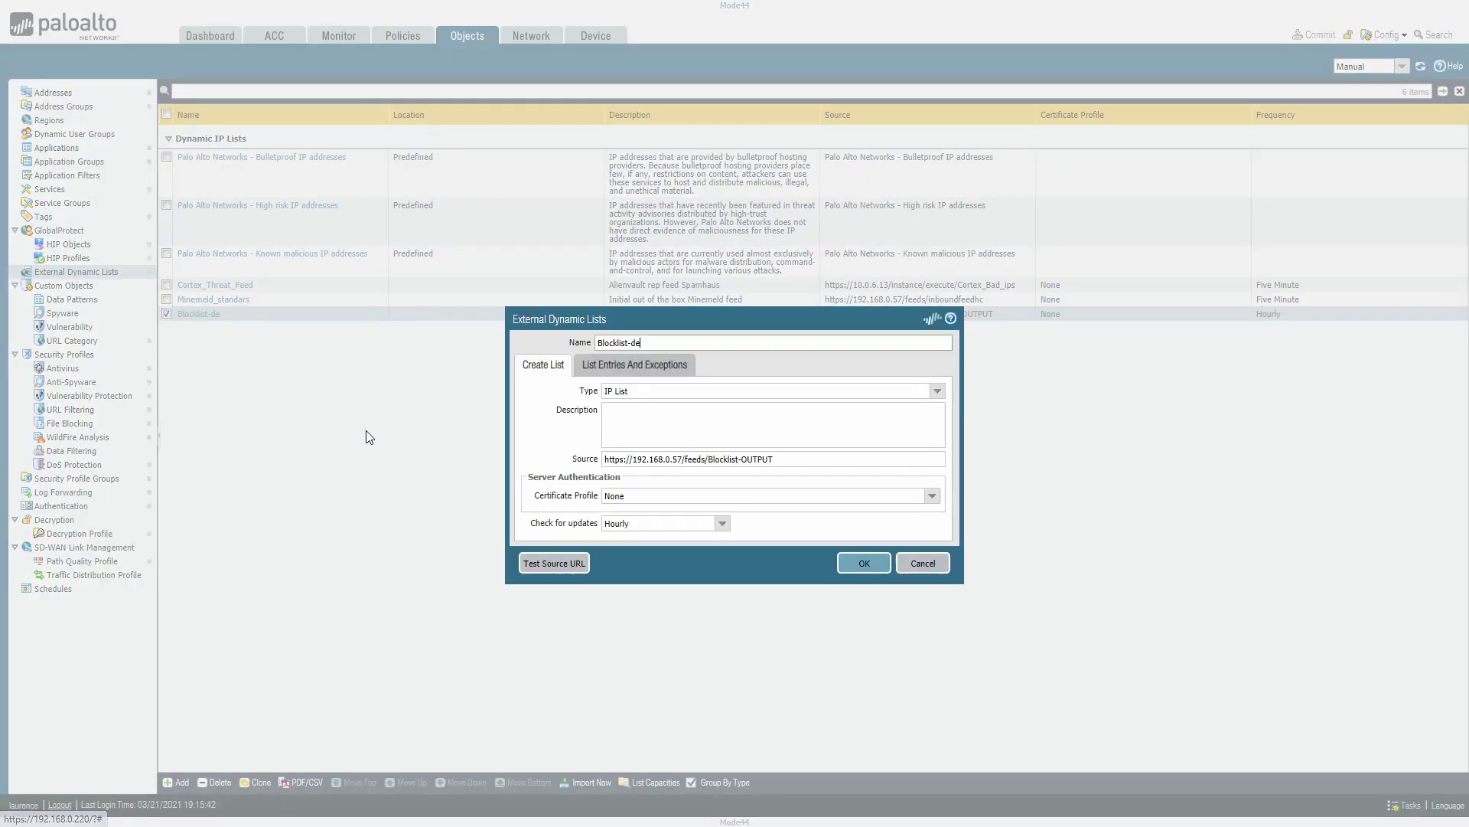
{"action": "left_click", "coordinate": [633, 366]}
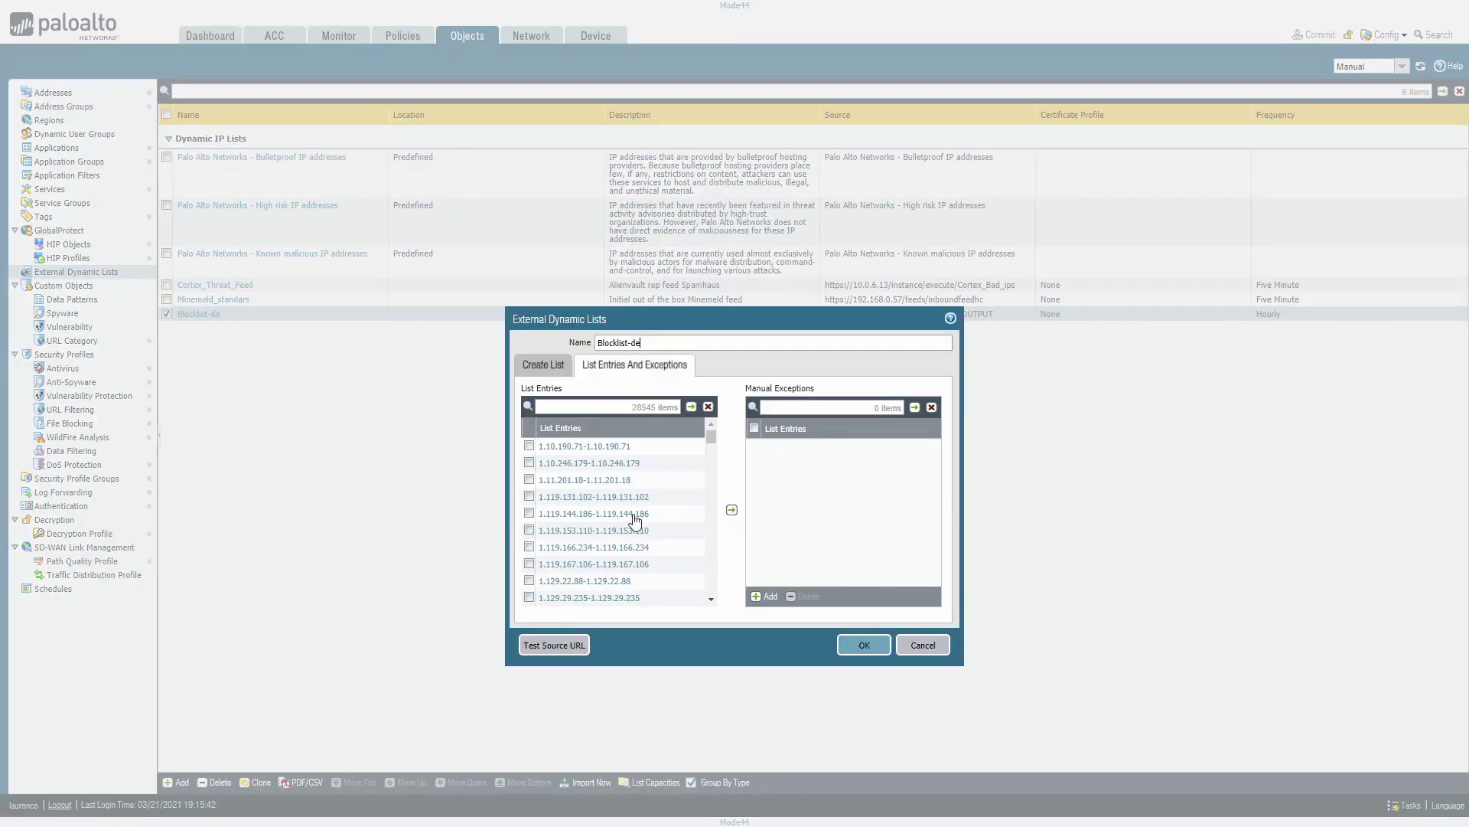
{"action": "scroll", "coordinate": [635, 517], "scroll_direction": "down", "scroll_amount": 5}
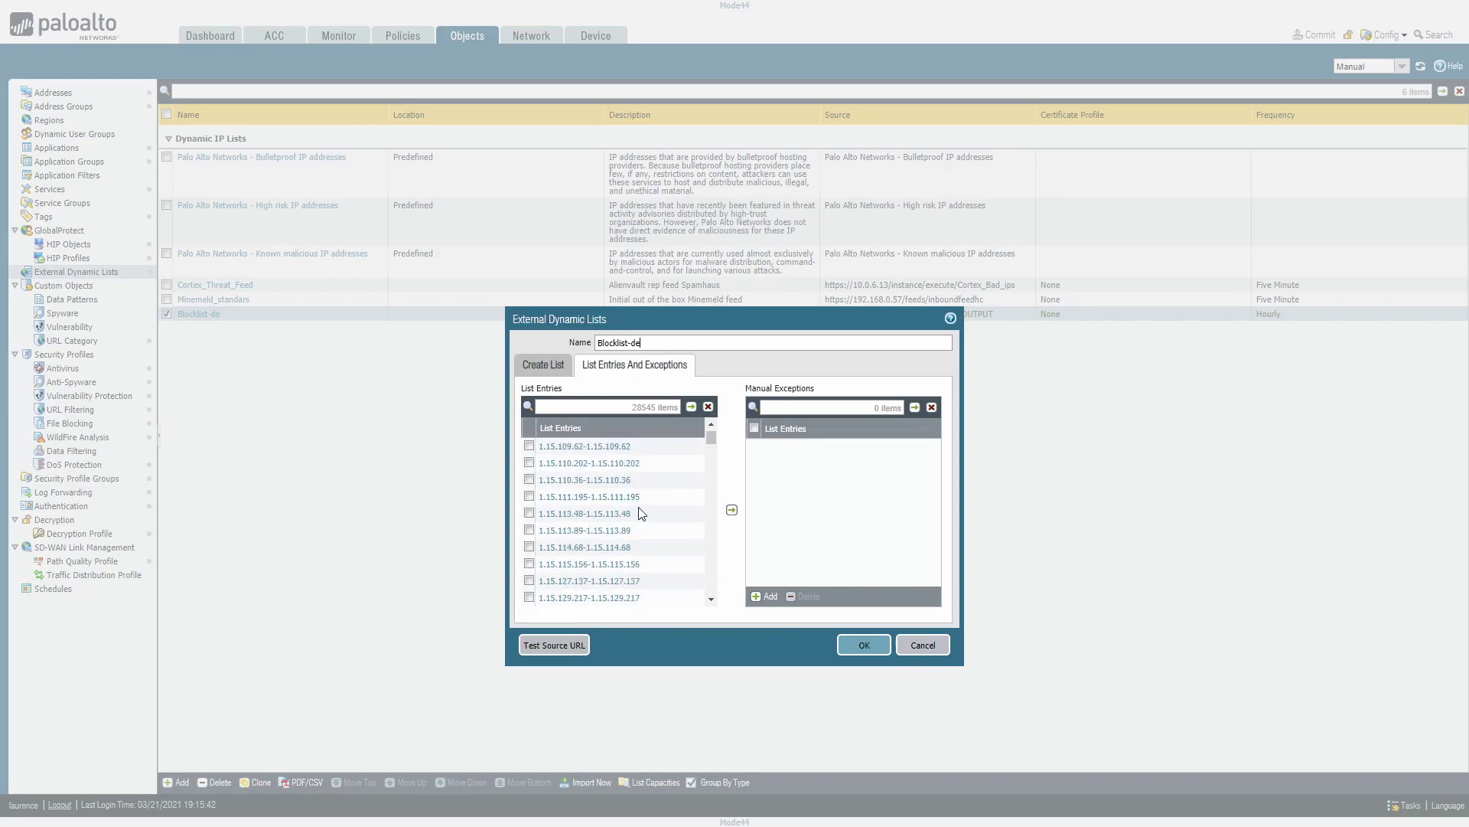
{"action": "scroll", "coordinate": [642, 513], "scroll_direction": "up", "scroll_amount": 3}
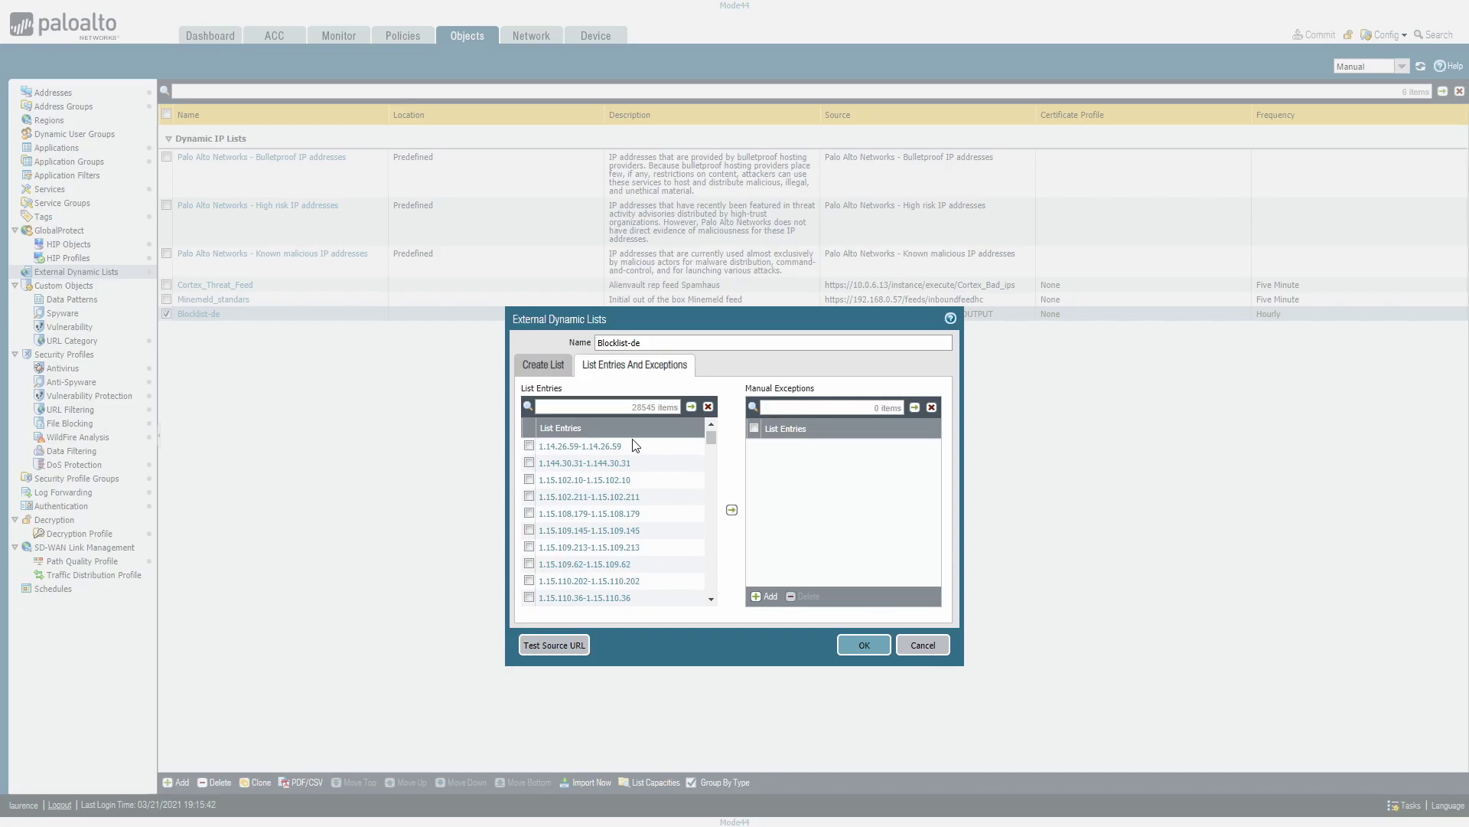
{"action": "mouse_move", "coordinate": [642, 411]}
{"action": "left_click", "coordinate": [926, 647]}
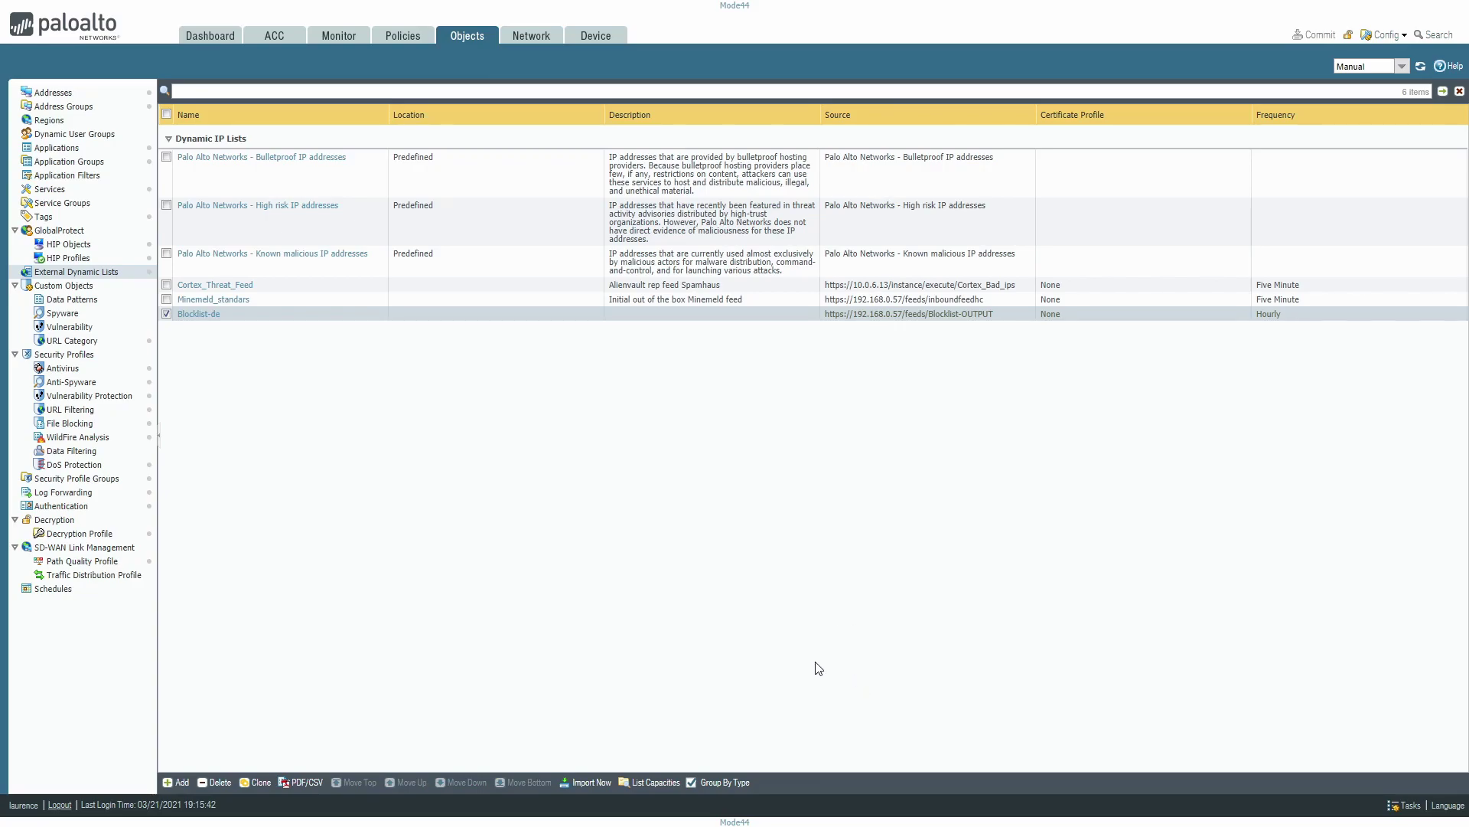
{"action": "left_click", "coordinate": [253, 157]}
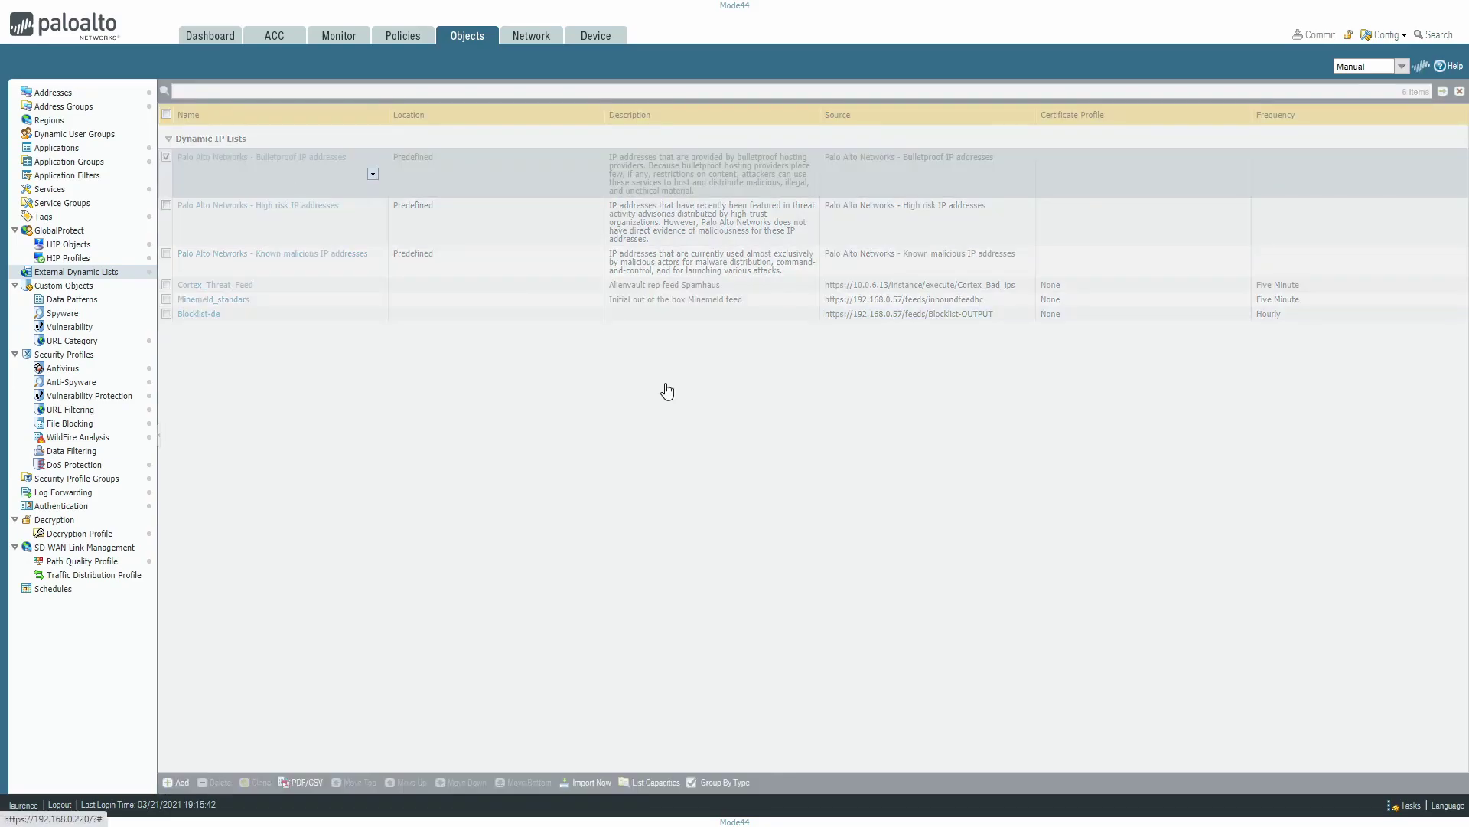
{"action": "left_click", "coordinate": [640, 366]}
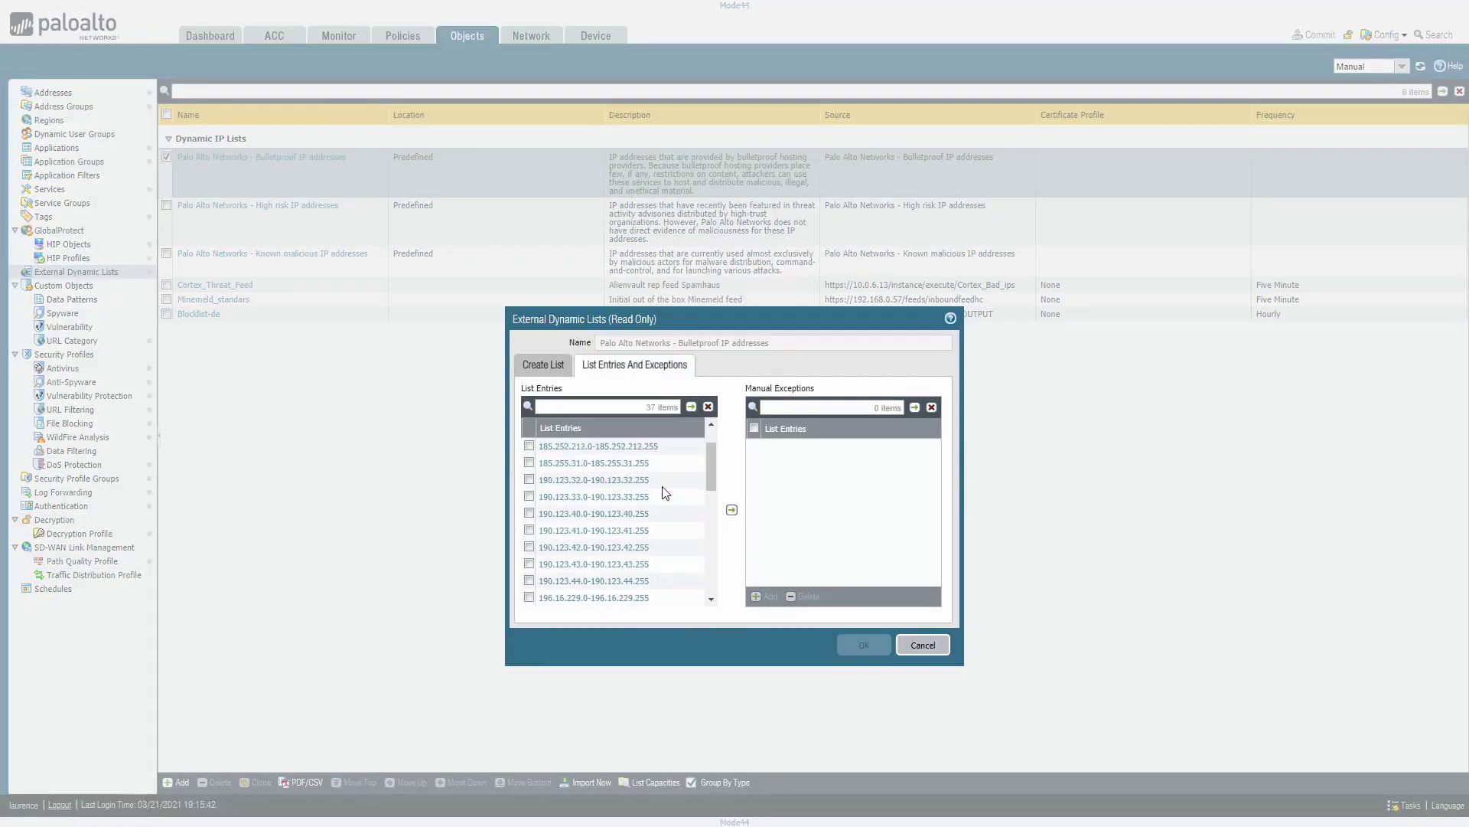
{"action": "left_click", "coordinate": [923, 645]}
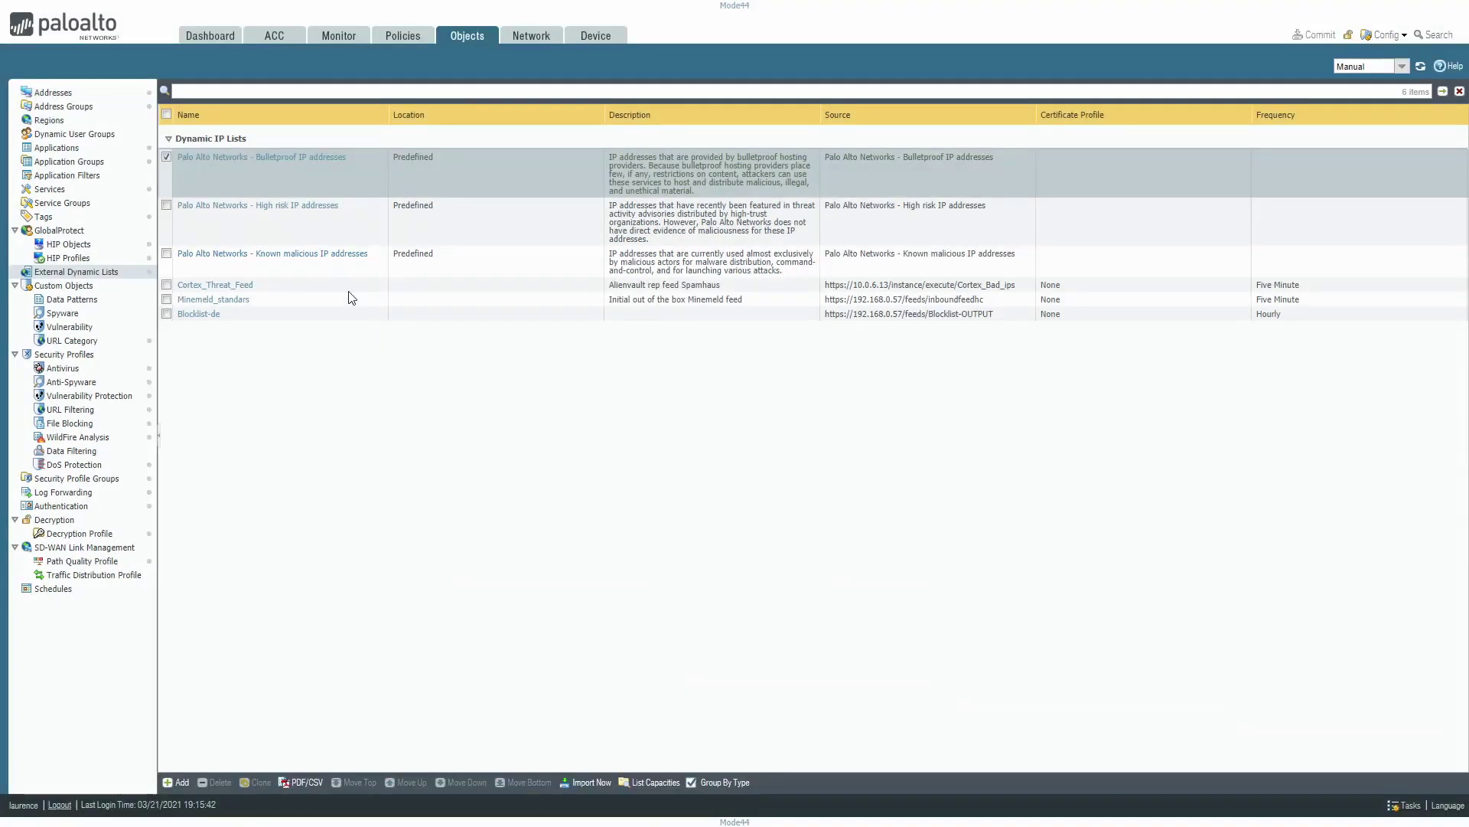